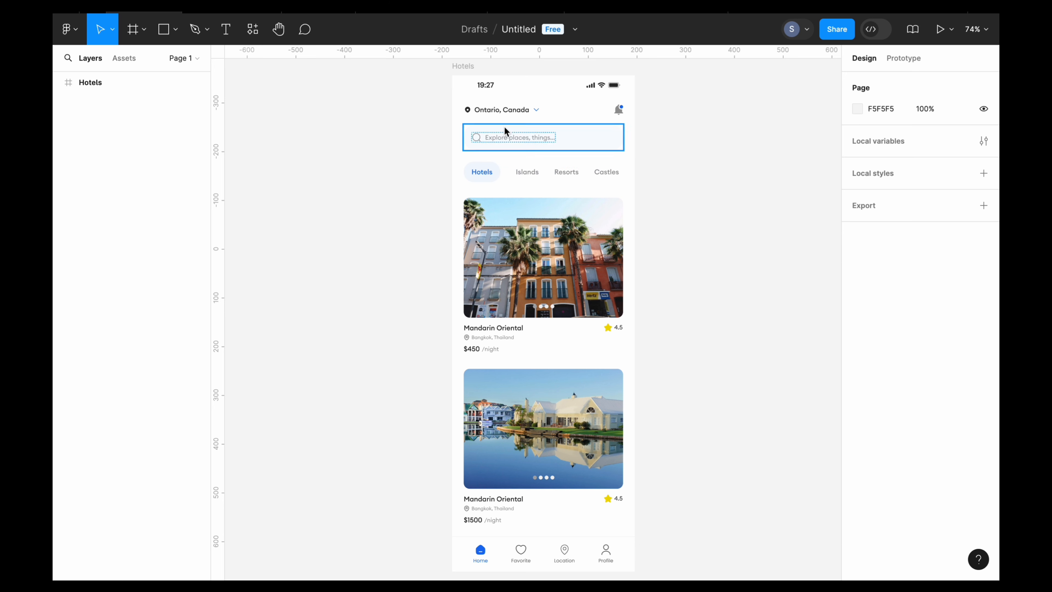
# - Duplicate the Hotels frame and rename the copy Islands
pyautogui.click(463, 67)
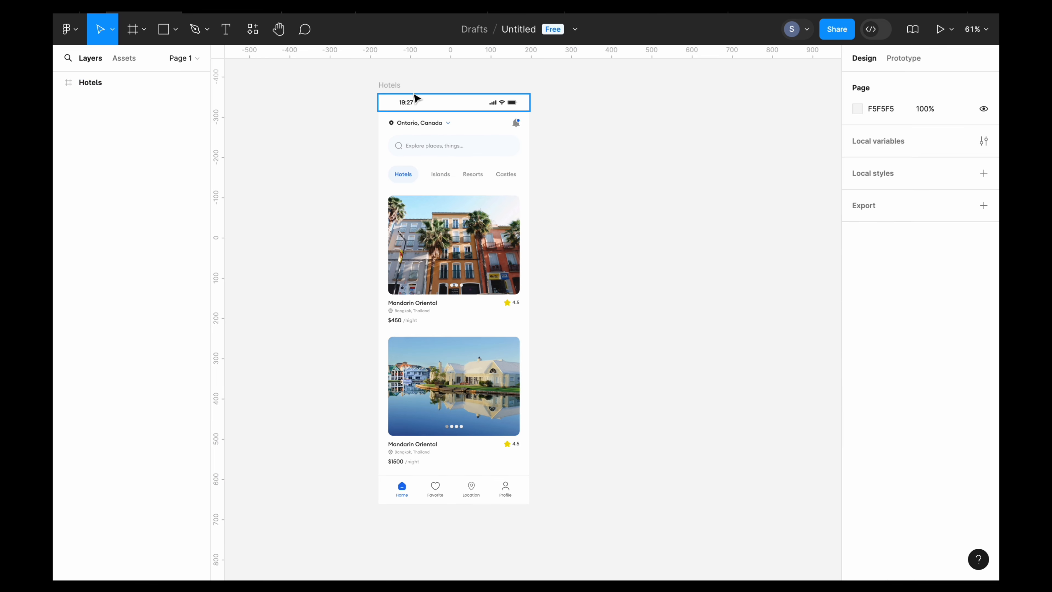
pyautogui.click(396, 85)
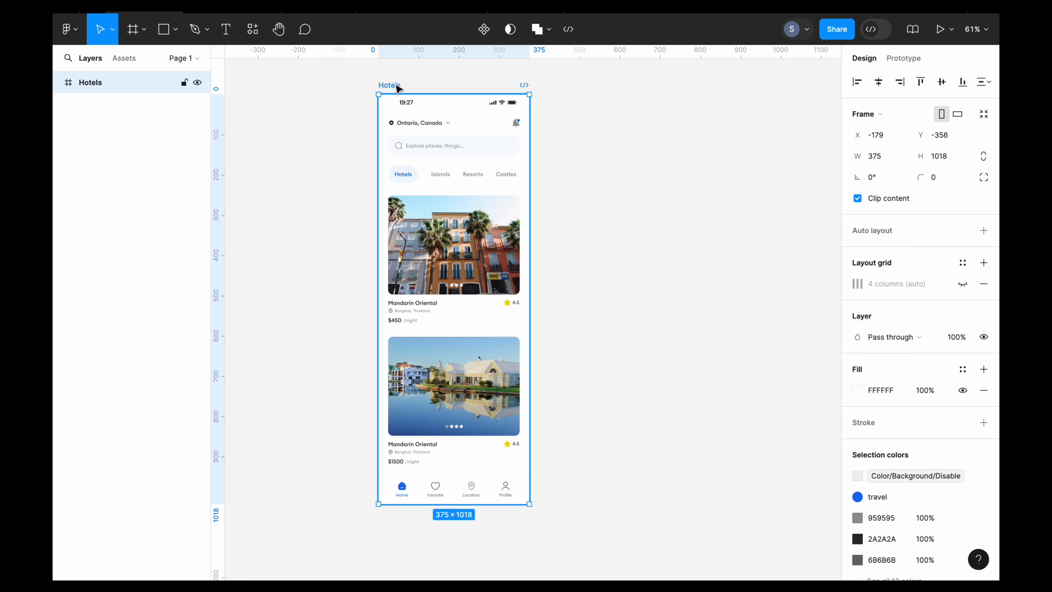
pyautogui.hotkey('ctrl', 'd')
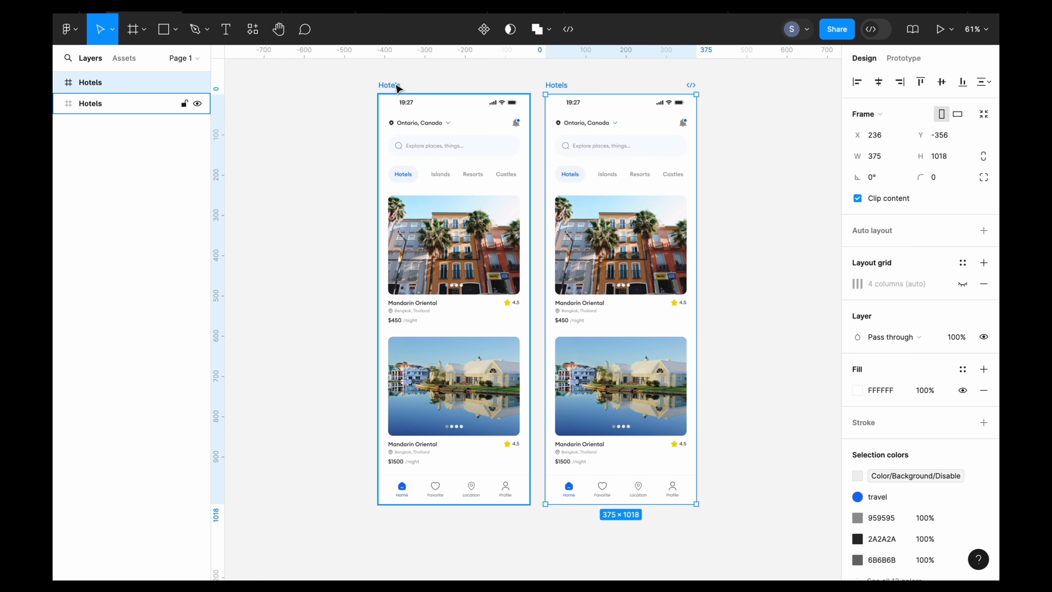
pyautogui.doubleClick(558, 84)
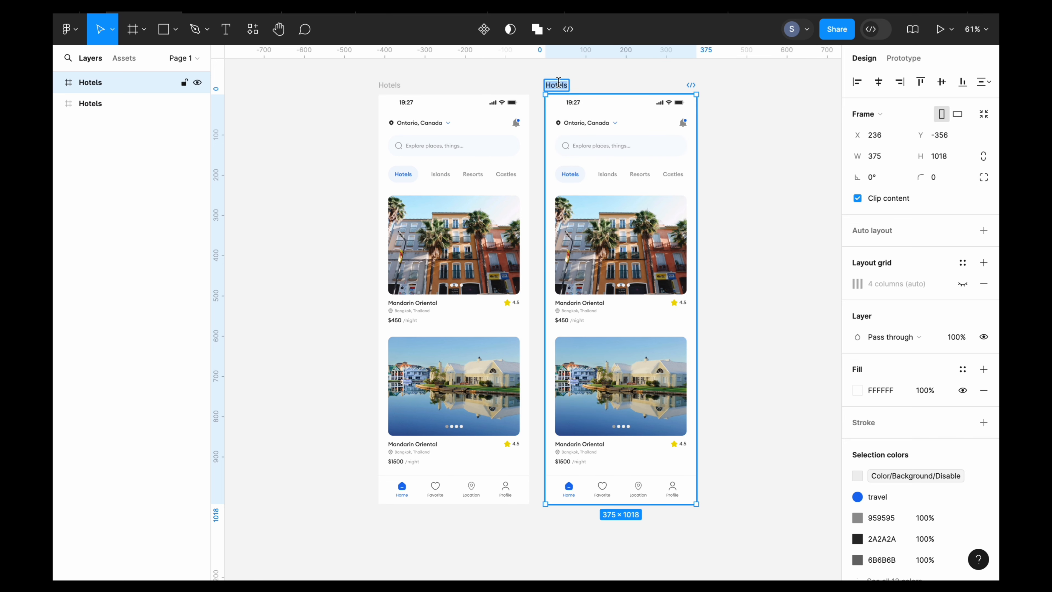
pyautogui.write('Isla')
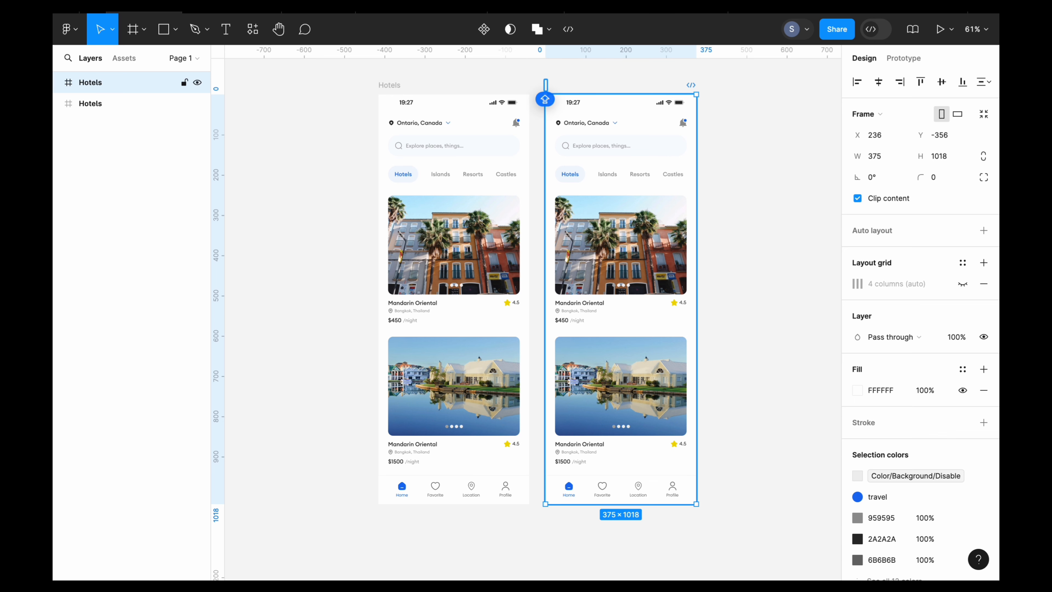
pyautogui.write('nds')
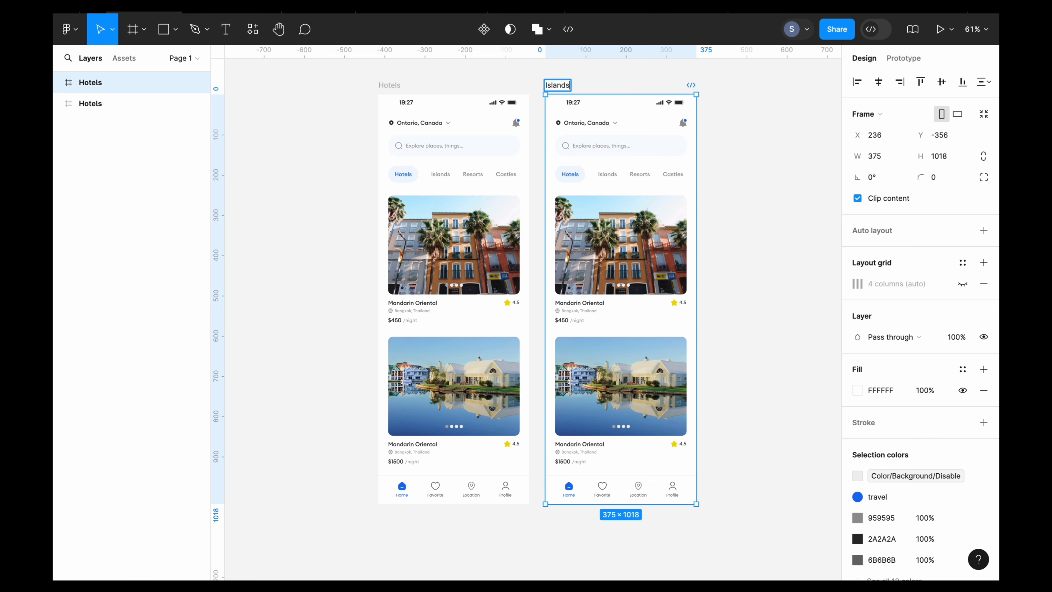
pyautogui.click(606, 80)
# - In the Islands frame's category row, replace the plain Islands label with a copy of the highlighted Hotels pill
pyautogui.scroll(5, 721, 254)
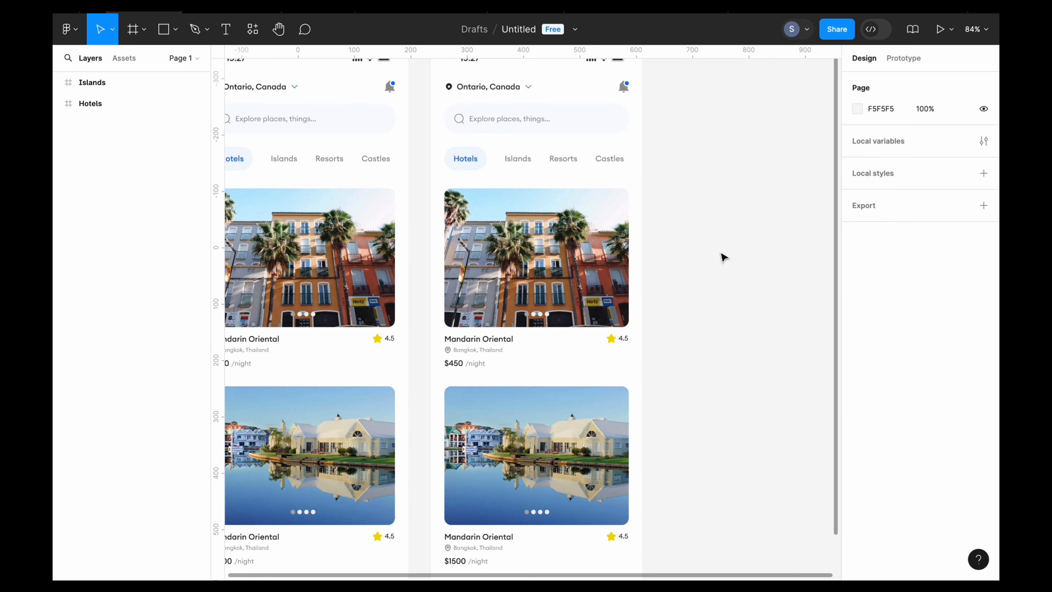
pyautogui.scroll(2, 722, 257)
pyautogui.hscroll(-2, 722, 257)
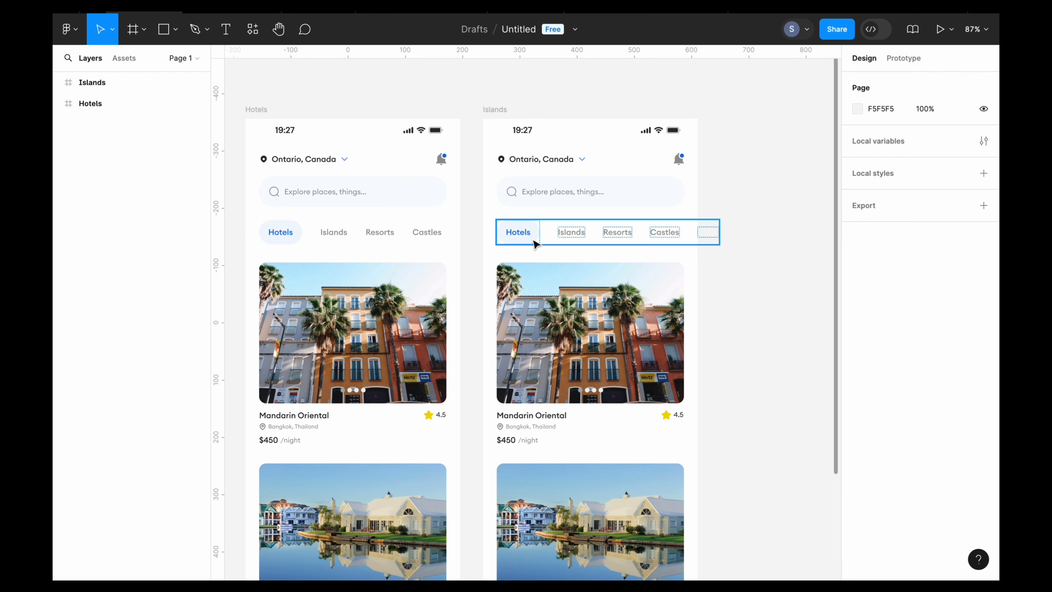
pyautogui.doubleClick(528, 239)
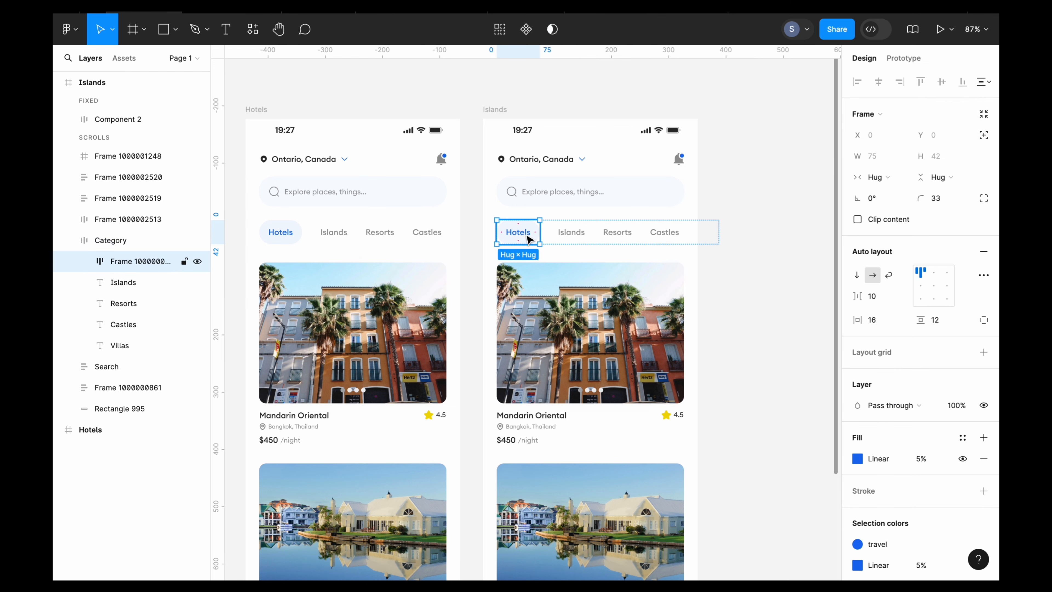
pyautogui.rightClick(526, 239)
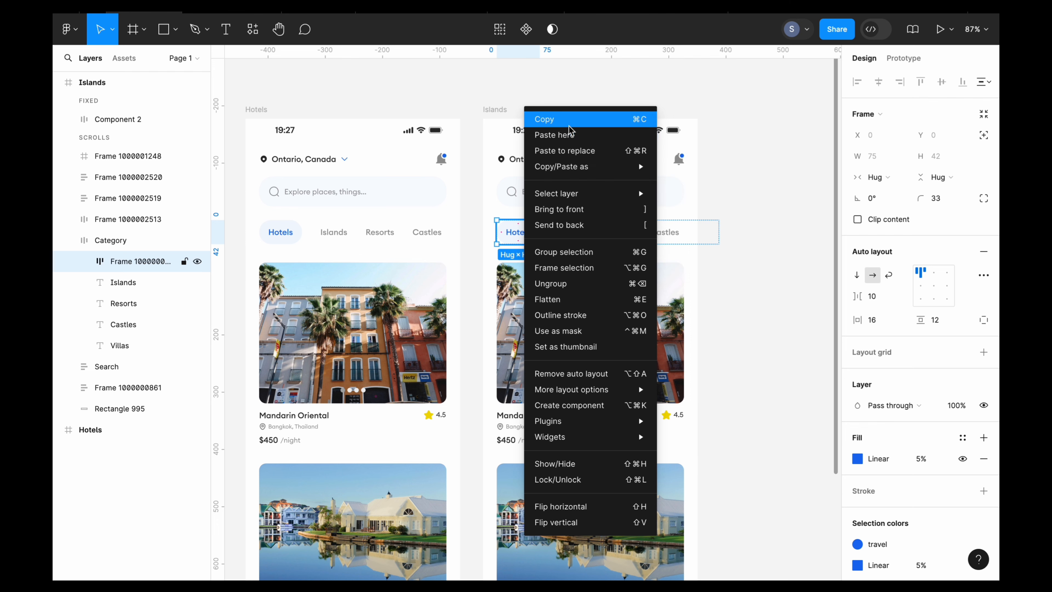
pyautogui.click(604, 114)
pyautogui.click(577, 237)
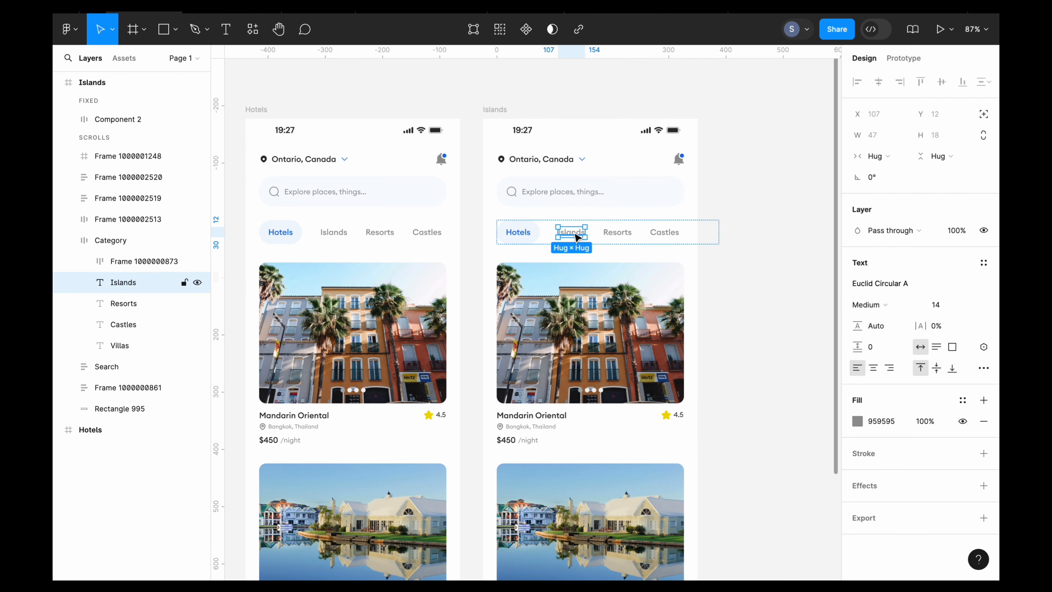
pyautogui.rightClick(577, 237)
pyautogui.click(611, 199)
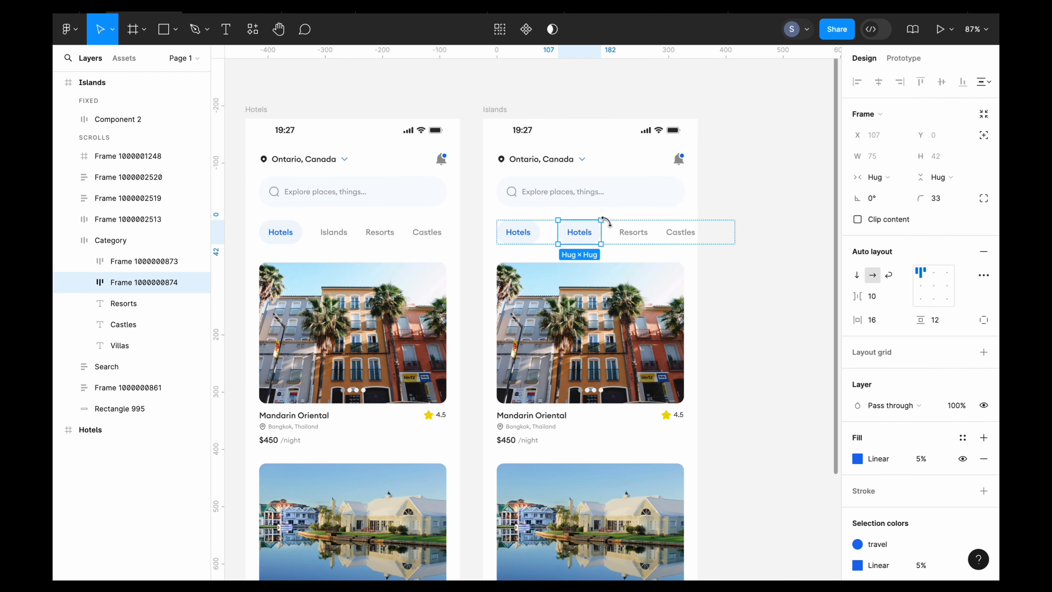
# - Change the text of the pasted second pill in the Islands frame's category row to Islands
pyautogui.doubleClick(579, 232)
pyautogui.doubleClick(583, 230)
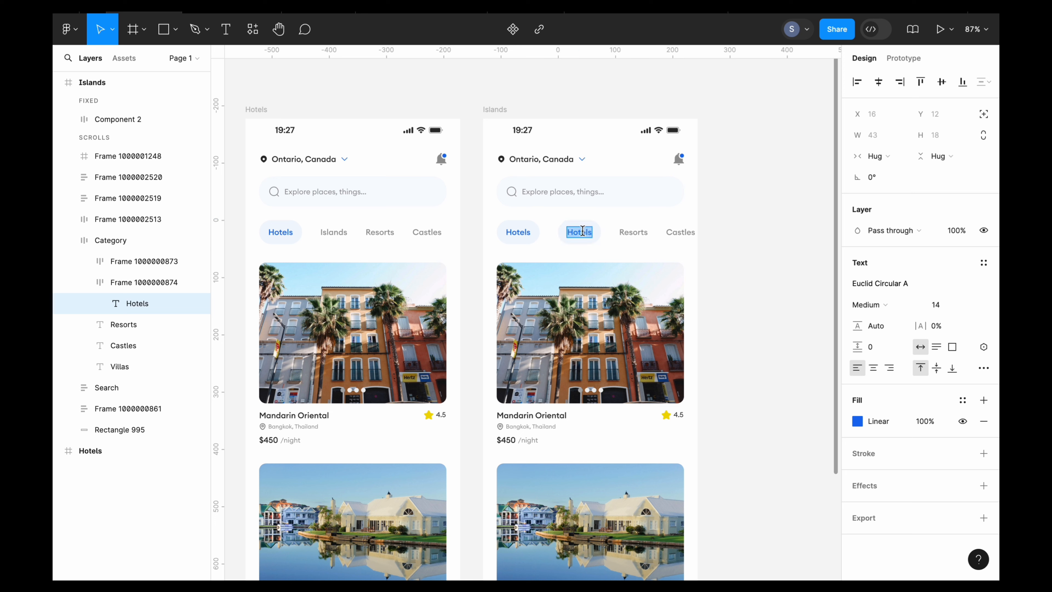
pyautogui.press('BackSpace')
pyautogui.write('Isl')
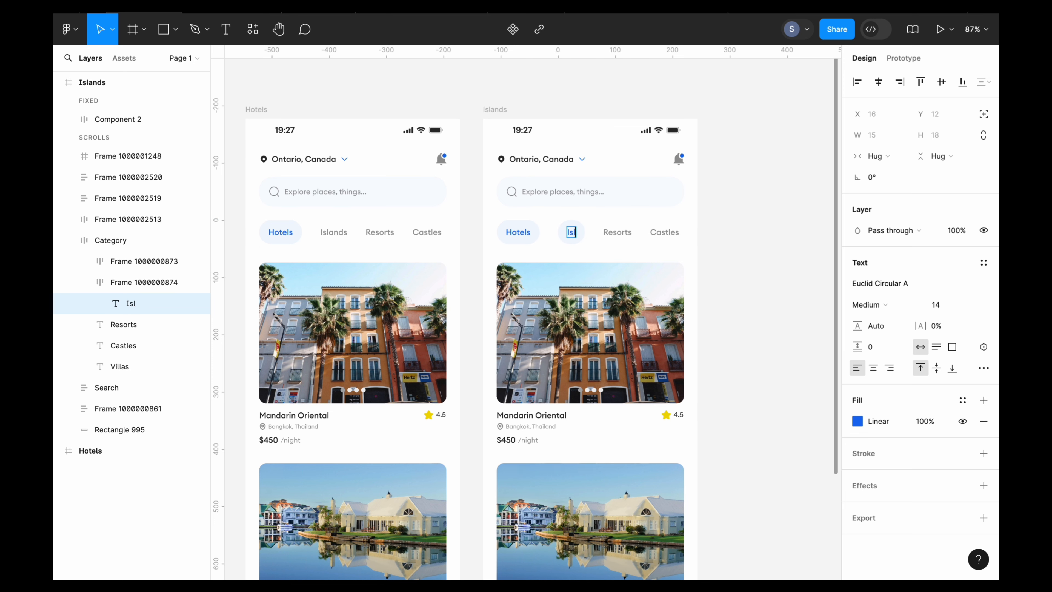
pyautogui.write('and')
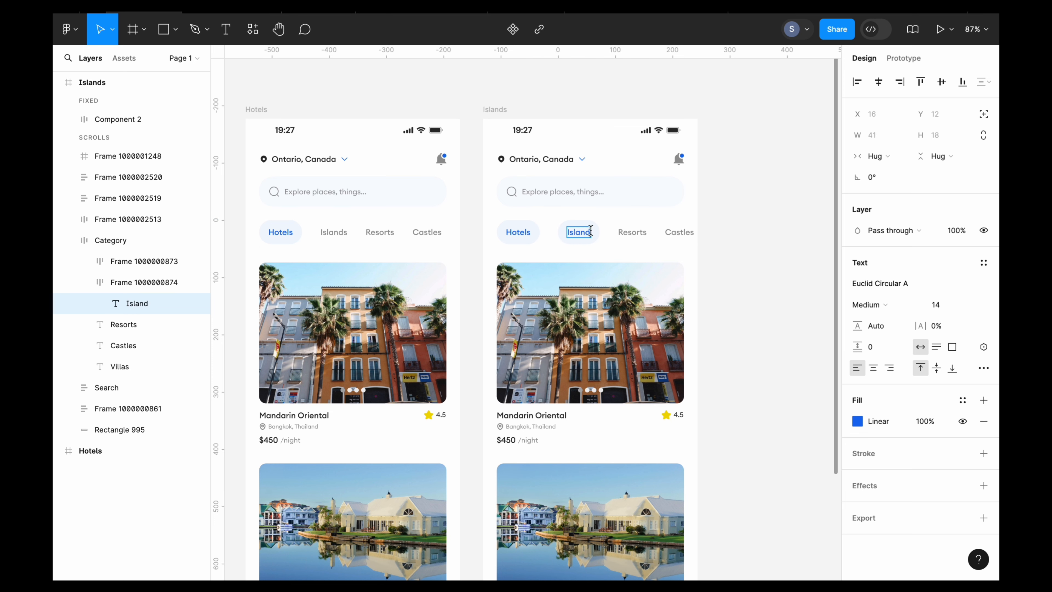
pyautogui.write('s')
pyautogui.click(707, 260)
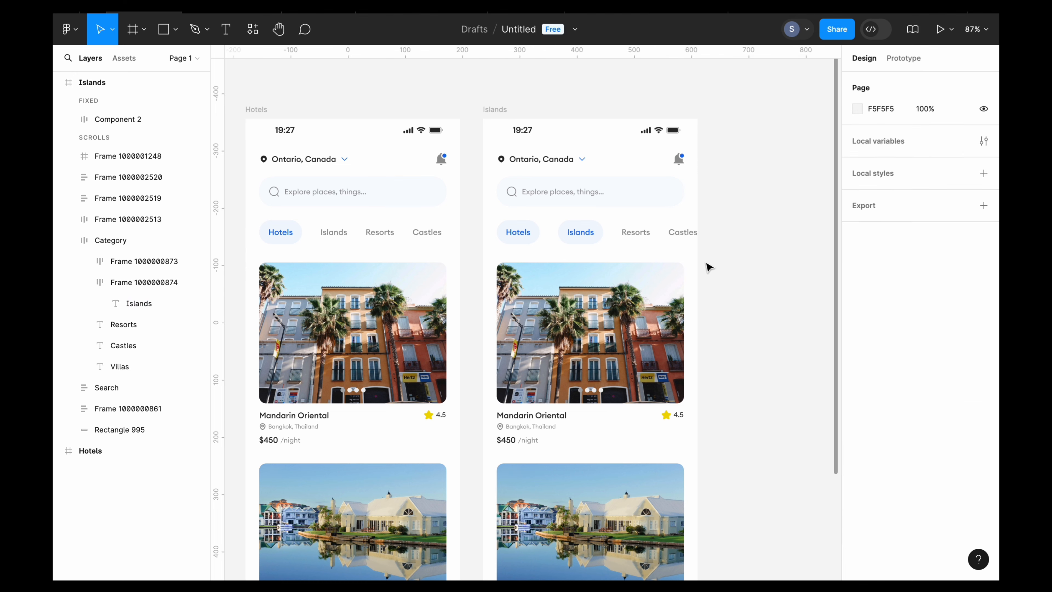
# - Replace the highlighted Hotels pill in the Islands frame with a copy of the plain grey Resorts label
pyautogui.click(636, 232)
pyautogui.click(640, 236)
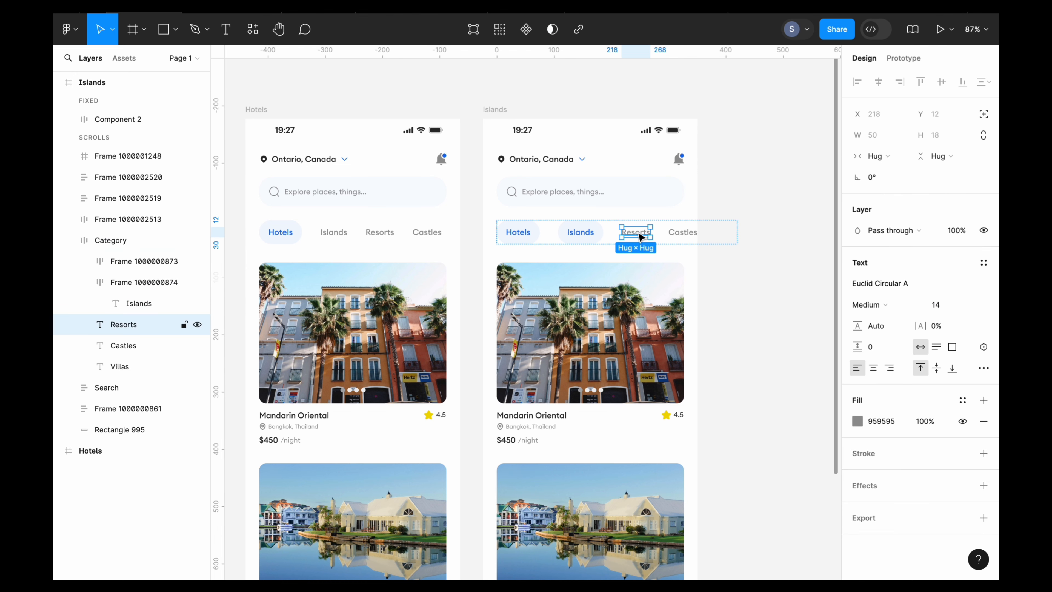
pyautogui.rightClick(639, 237)
pyautogui.click(675, 165)
pyautogui.click(715, 191)
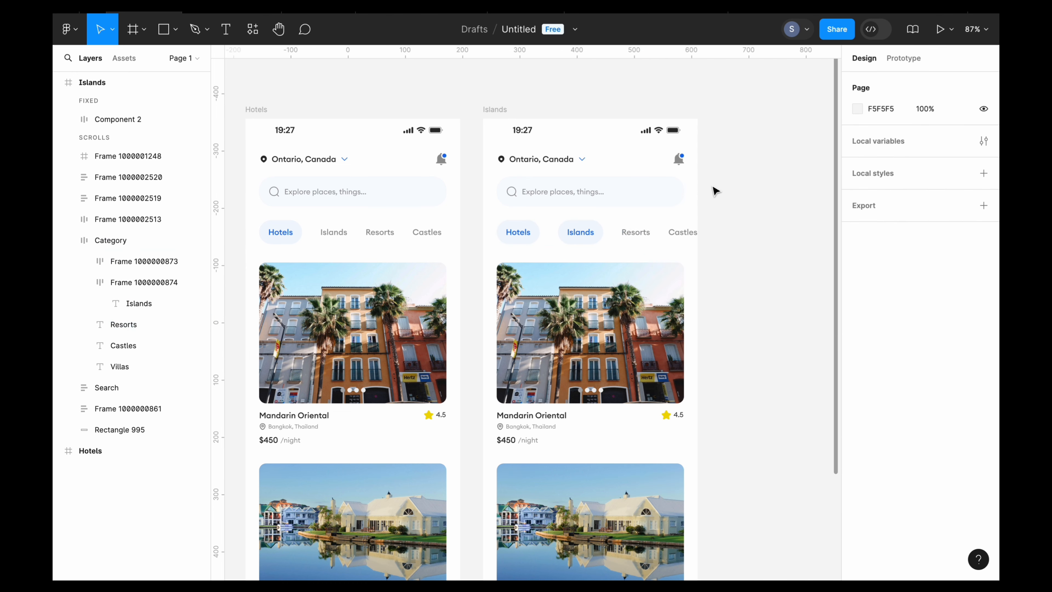
pyautogui.click(499, 243)
pyautogui.click(524, 233)
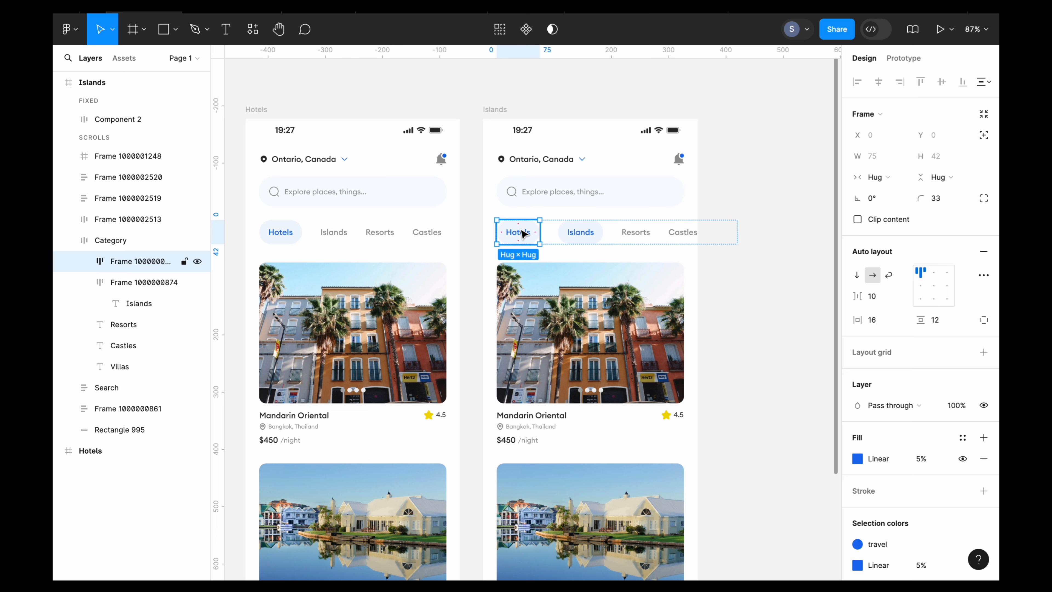
pyautogui.rightClick(522, 234)
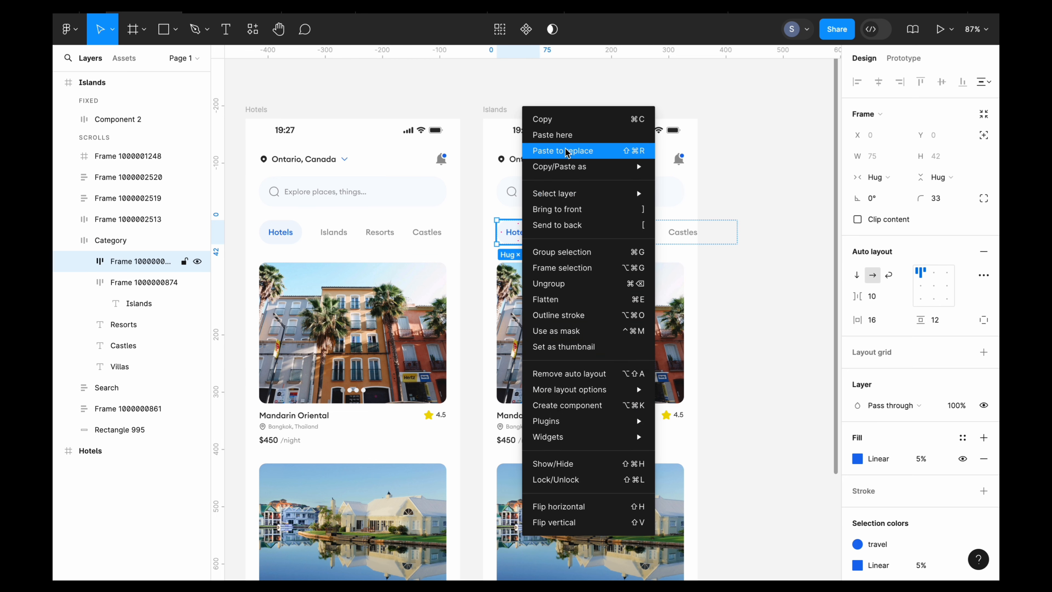
pyautogui.click(568, 148)
# - Change the first grey category label in the Islands frame to read Hotels
pyautogui.doubleClick(517, 232)
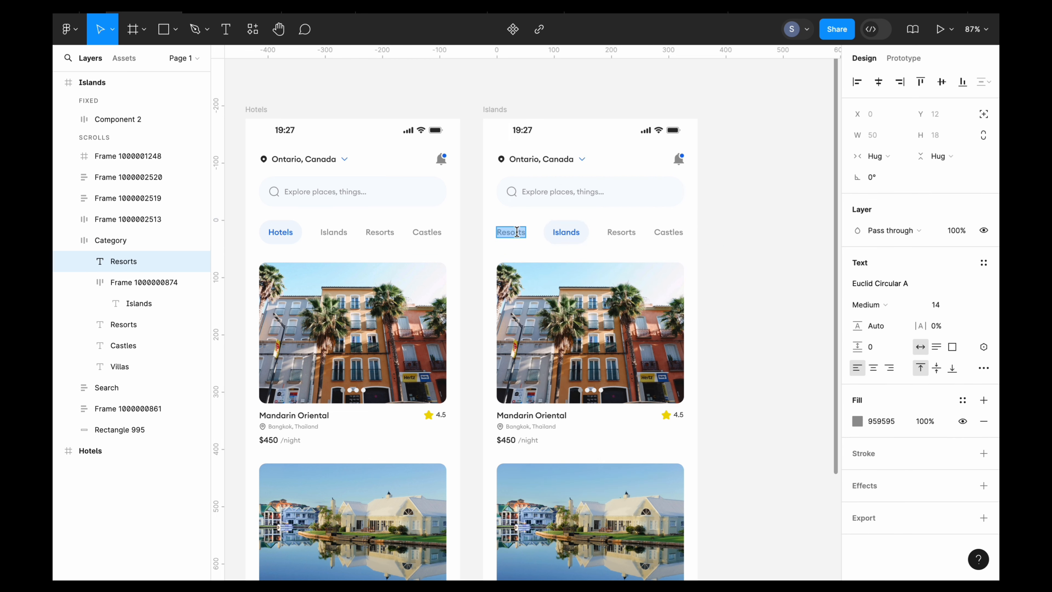
pyautogui.press('BackSpace')
pyautogui.write('Hi')
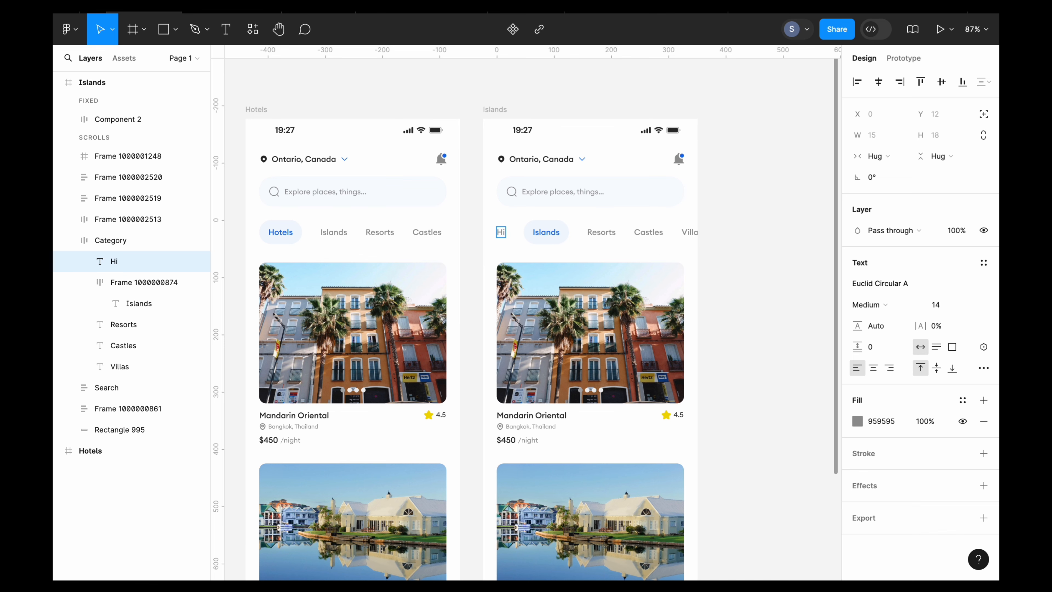
pyautogui.press('BackSpace')
pyautogui.write('otels')
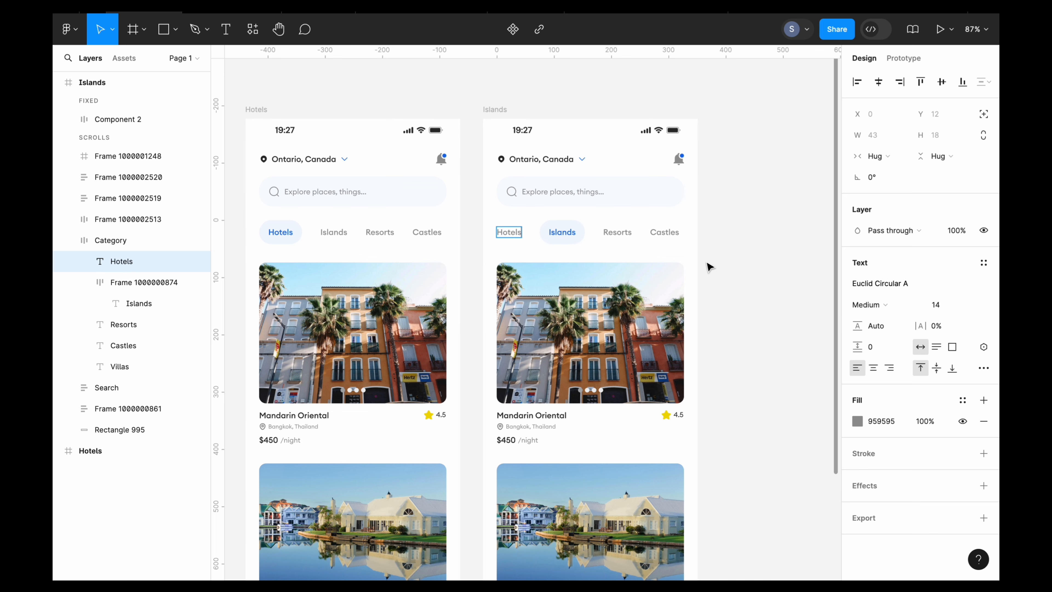
pyautogui.press('Escape')
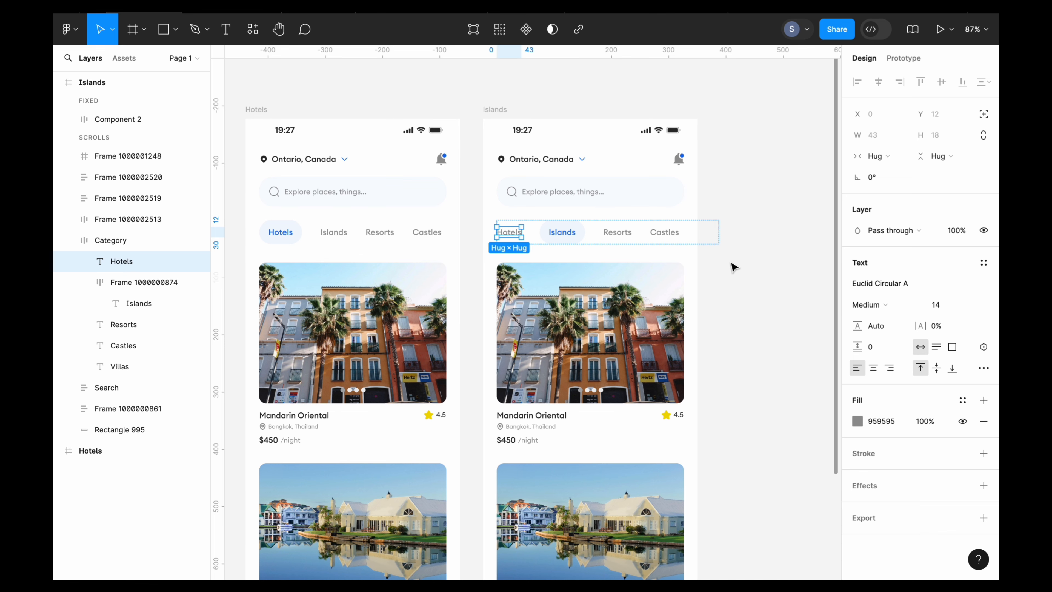
pyautogui.click(734, 267)
# - Duplicate the Islands frame and rename the copy Resorts
pyautogui.click(427, 109)
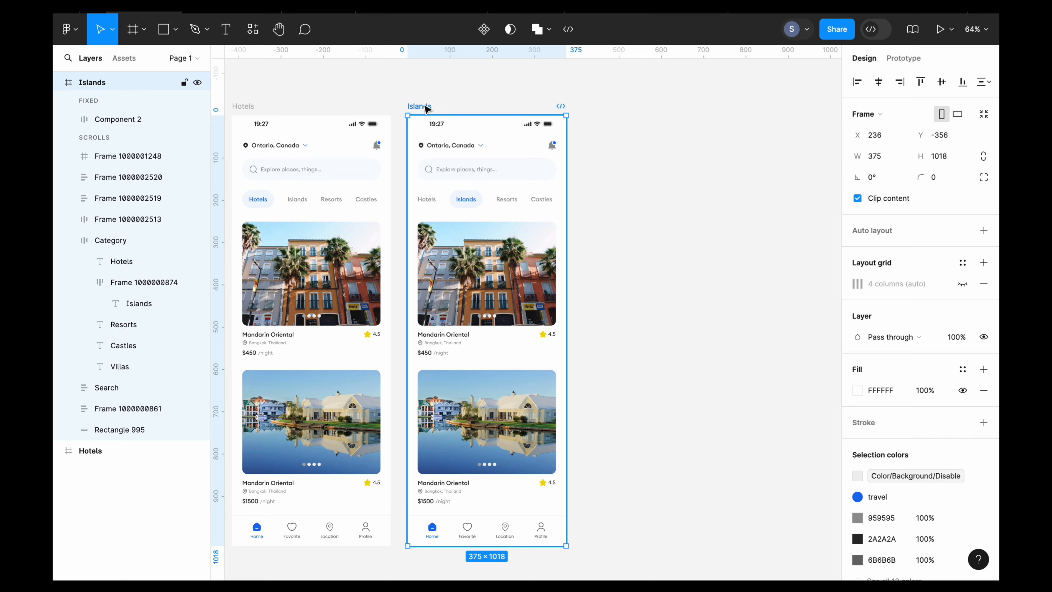
pyautogui.hotkey('ctrl', 'd')
pyautogui.hscroll(2, 424, 107)
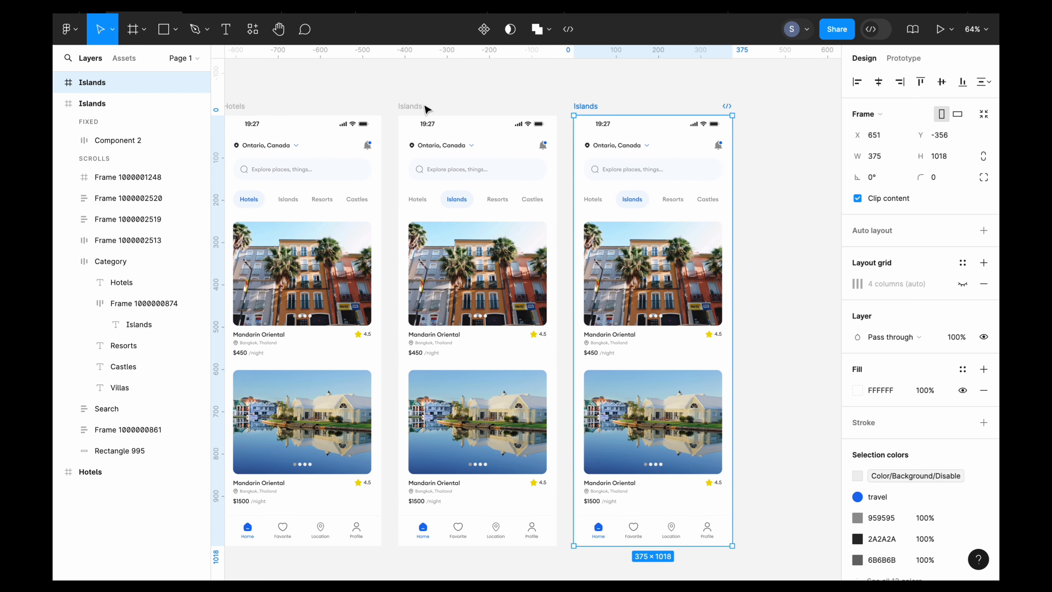
pyautogui.doubleClick(574, 98)
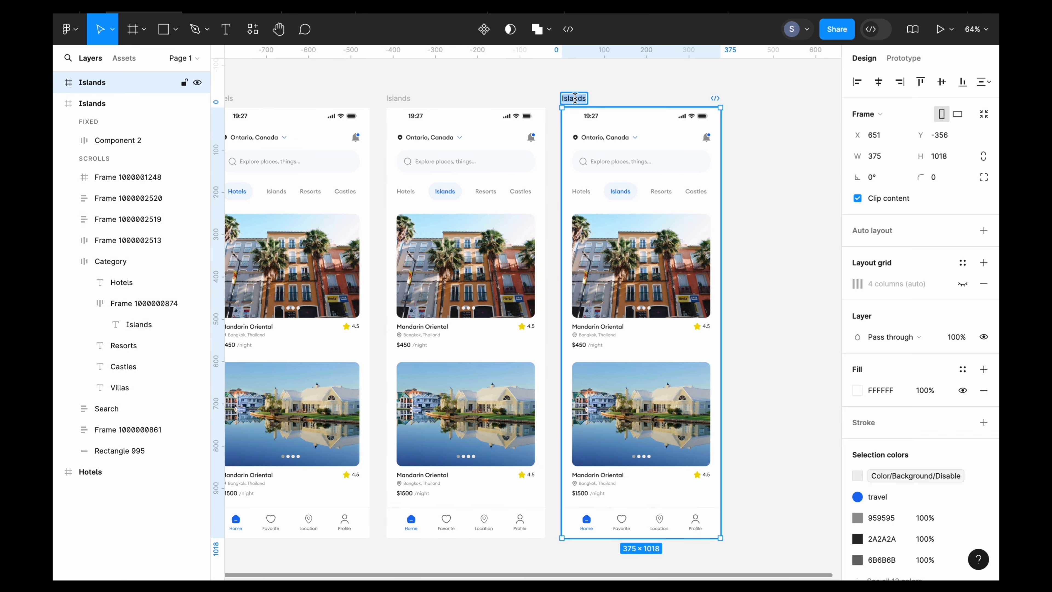
pyautogui.write('Reso')
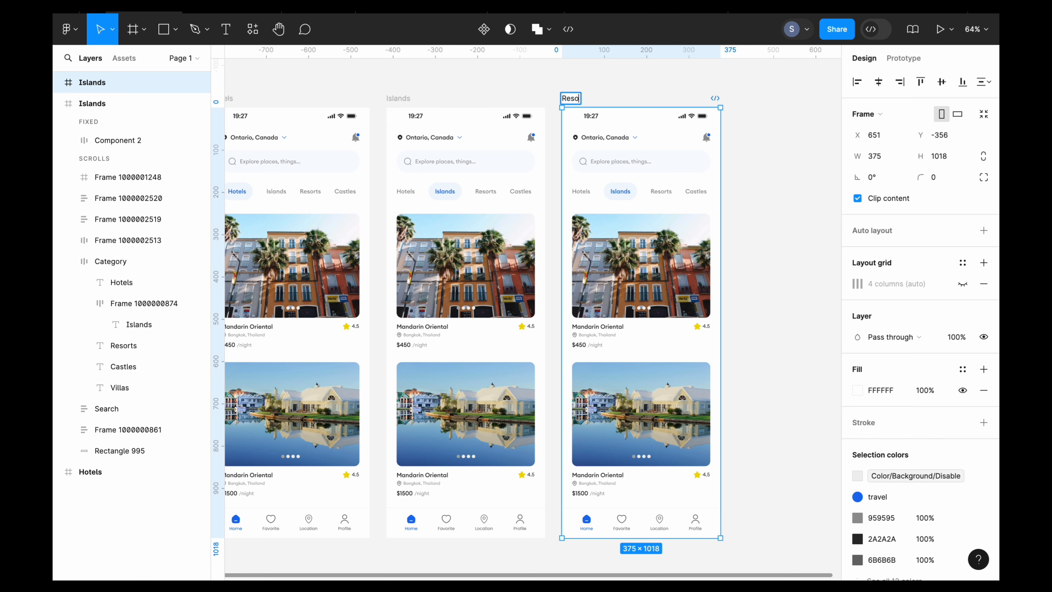
pyautogui.write('rts')
pyautogui.click(753, 204)
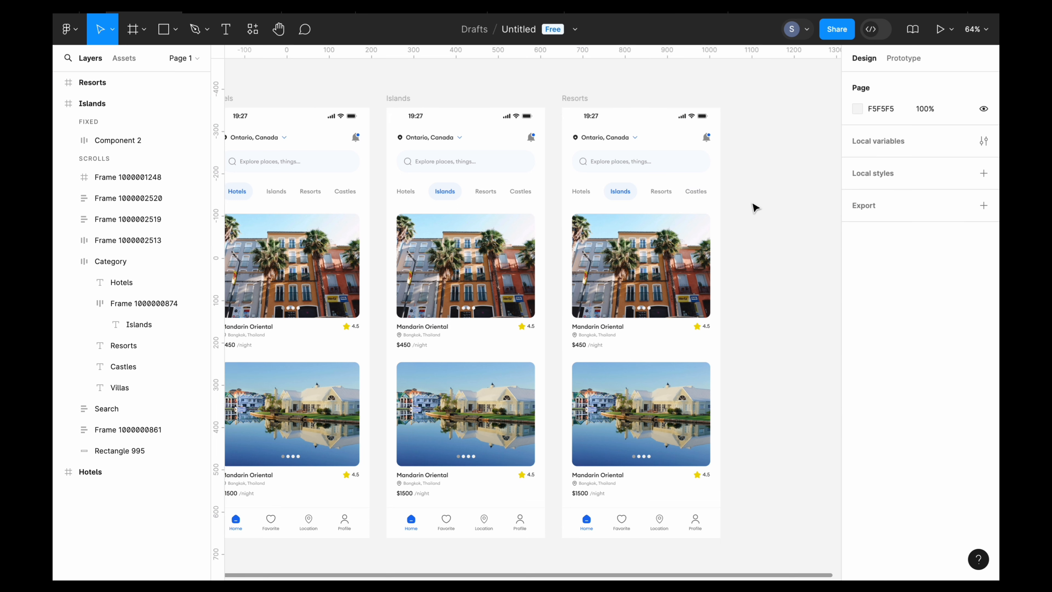
# - In the Resorts frame's category row, replace the plain Resorts label with a copy of the highlighted Islands pill
pyautogui.scroll(3, 754, 205)
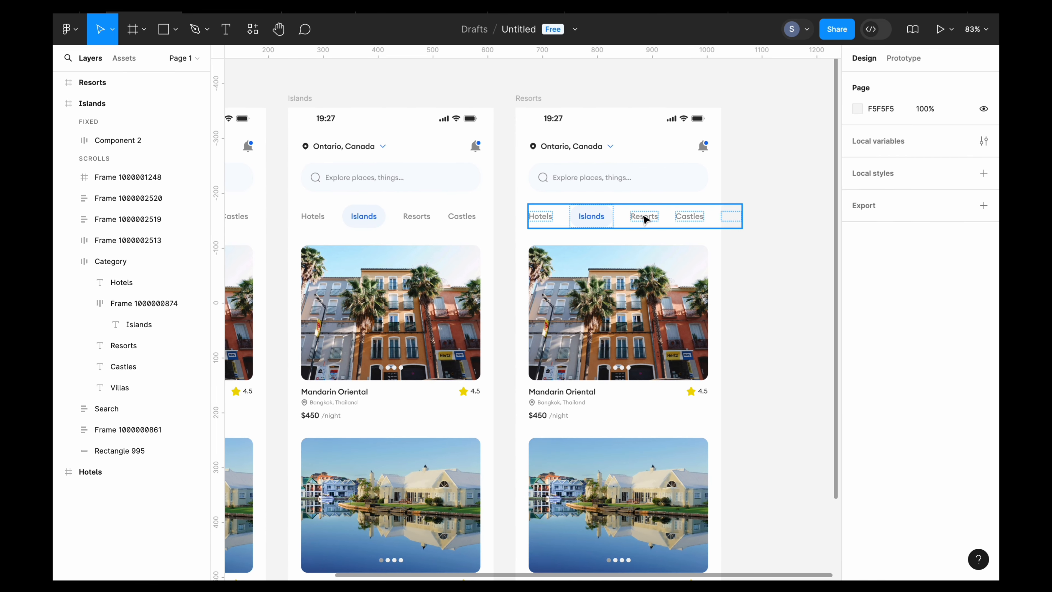
pyautogui.click(645, 219)
pyautogui.click(645, 220)
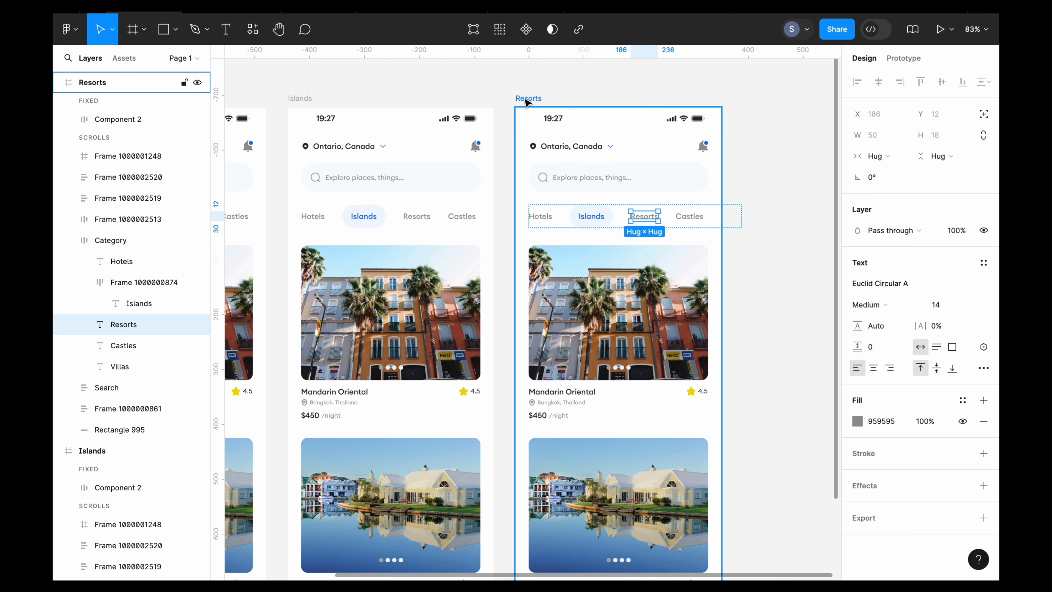
pyautogui.click(597, 221)
pyautogui.rightClick(595, 220)
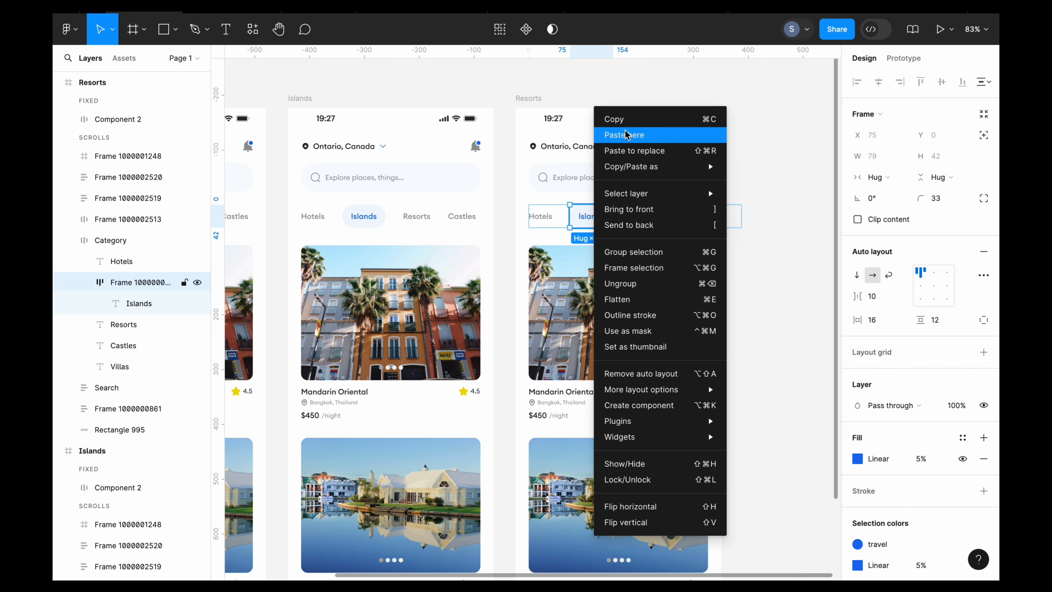
pyautogui.click(627, 118)
pyautogui.click(646, 218)
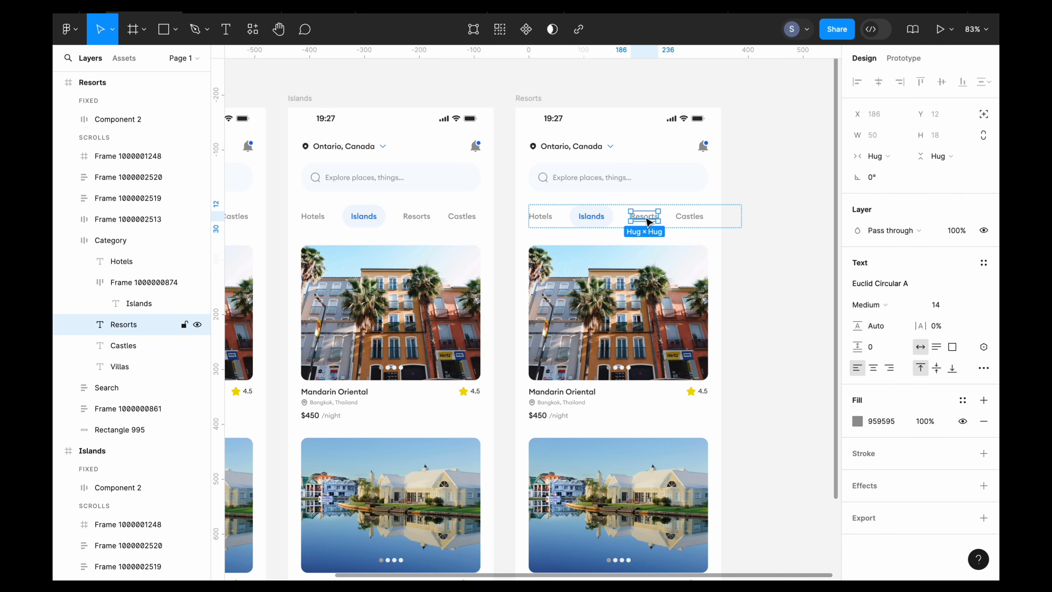
pyautogui.rightClick(648, 219)
pyautogui.click(675, 198)
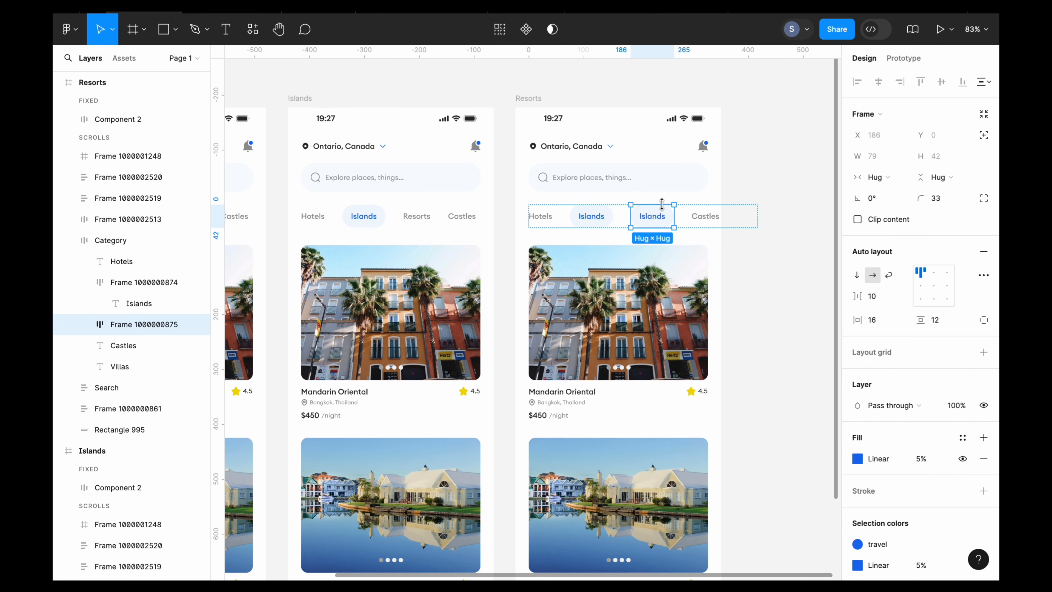
# - Change the text of the second highlighted category pill in the Resorts frame to Resorts
pyautogui.doubleClick(651, 215)
pyautogui.doubleClick(650, 215)
pyautogui.press('BackSpace')
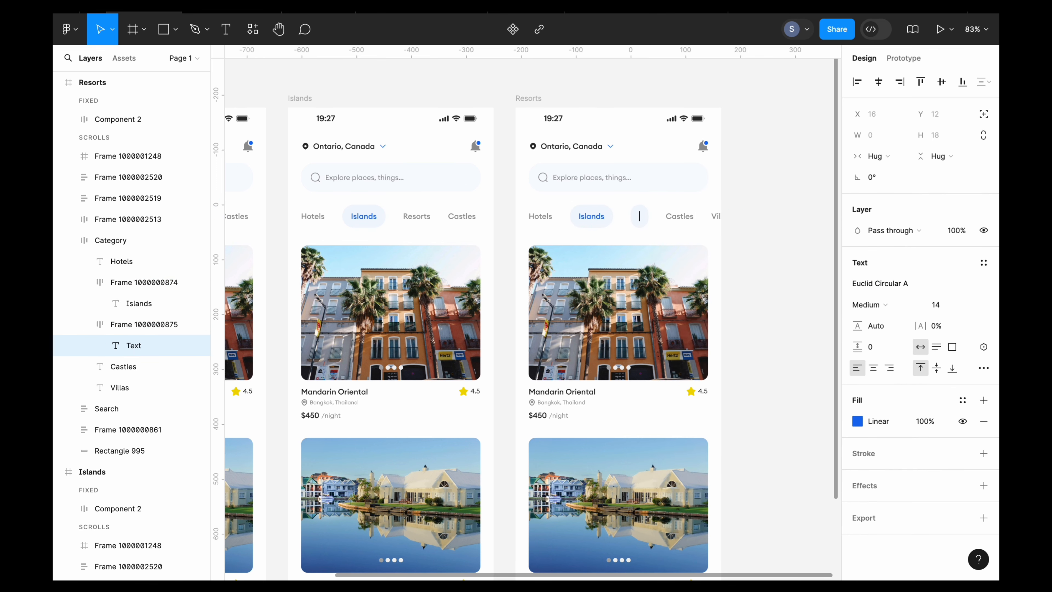
pyautogui.write('Resorts')
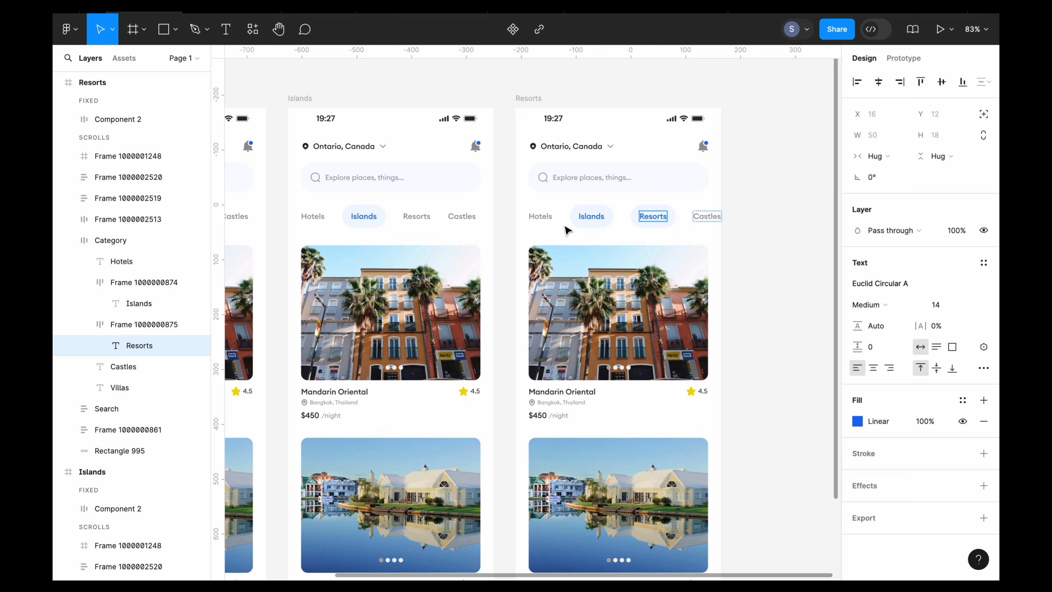
# - Replace the highlighted Islands pill in the Resorts frame with a copy of the plain grey Hotels label
pyautogui.click(540, 216)
pyautogui.rightClick(550, 216)
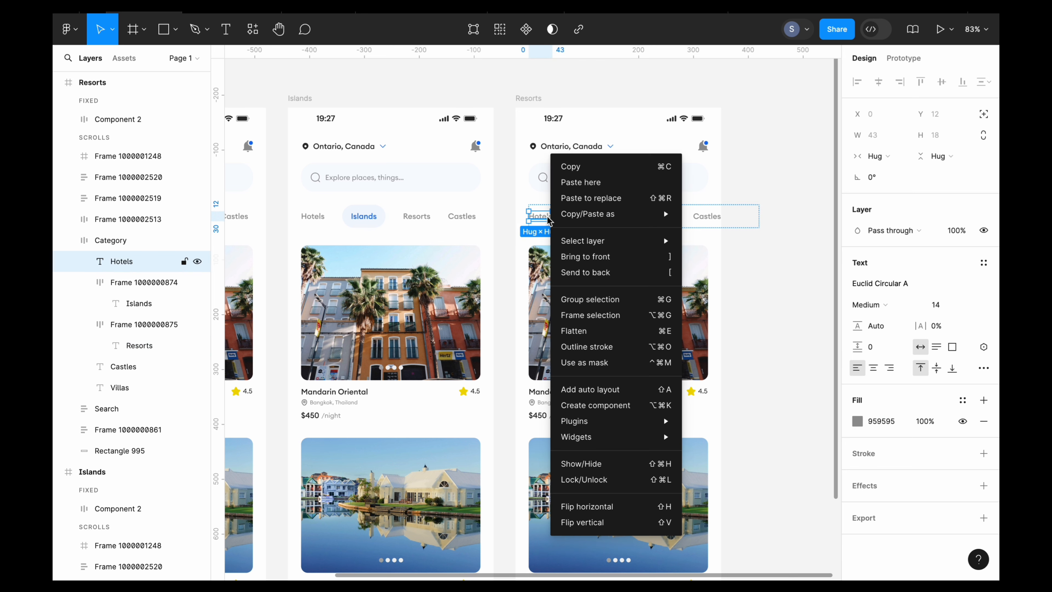
pyautogui.click(576, 181)
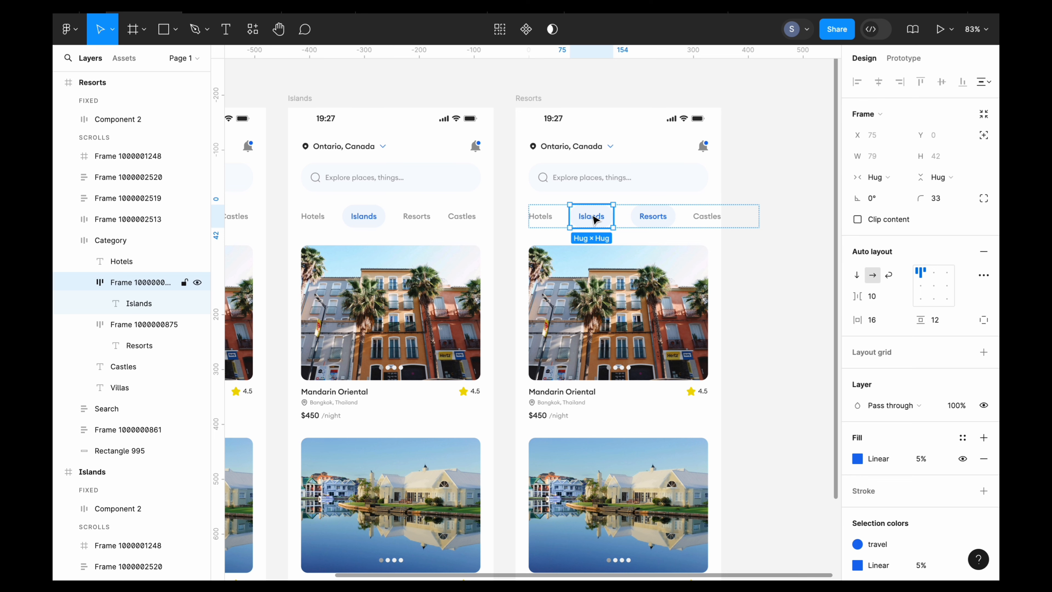
pyautogui.rightClick(593, 219)
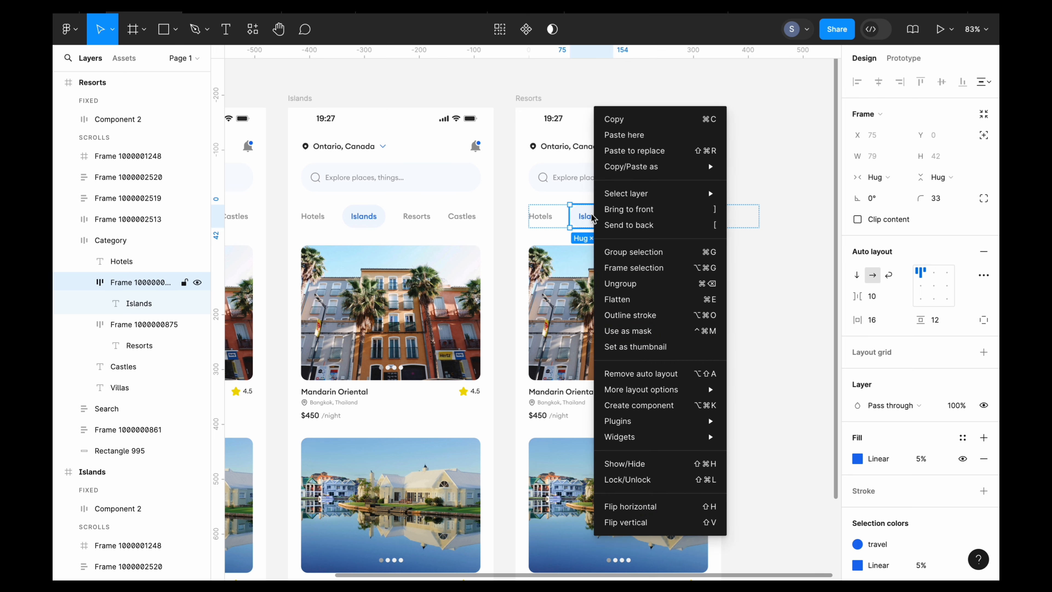
pyautogui.click(634, 151)
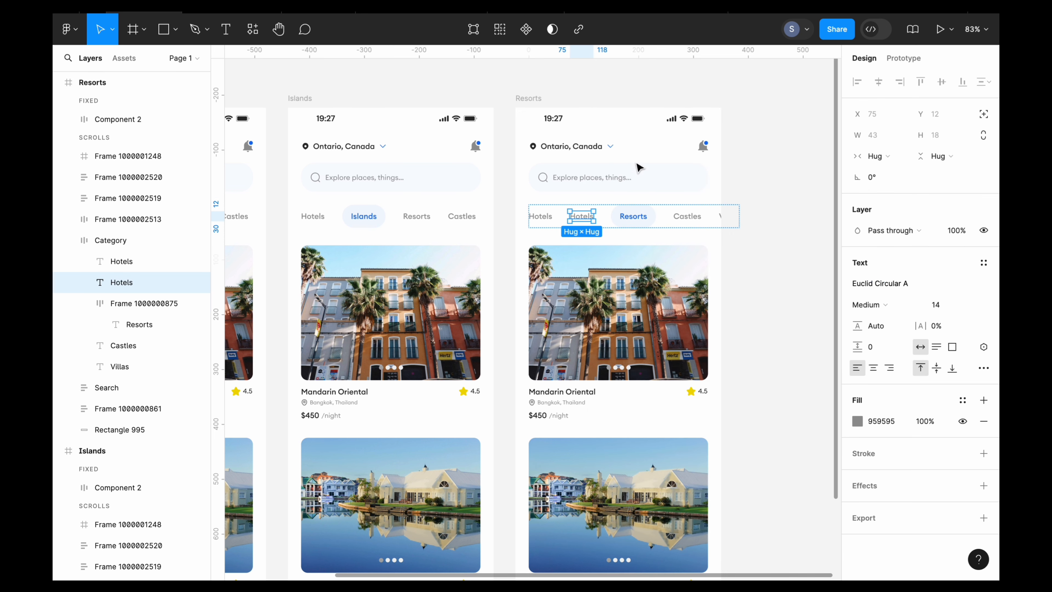
# - Change the second grey Hotels label in the Resorts frame's category row to read Islands
pyautogui.doubleClick(582, 214)
pyautogui.press('BackSpace')
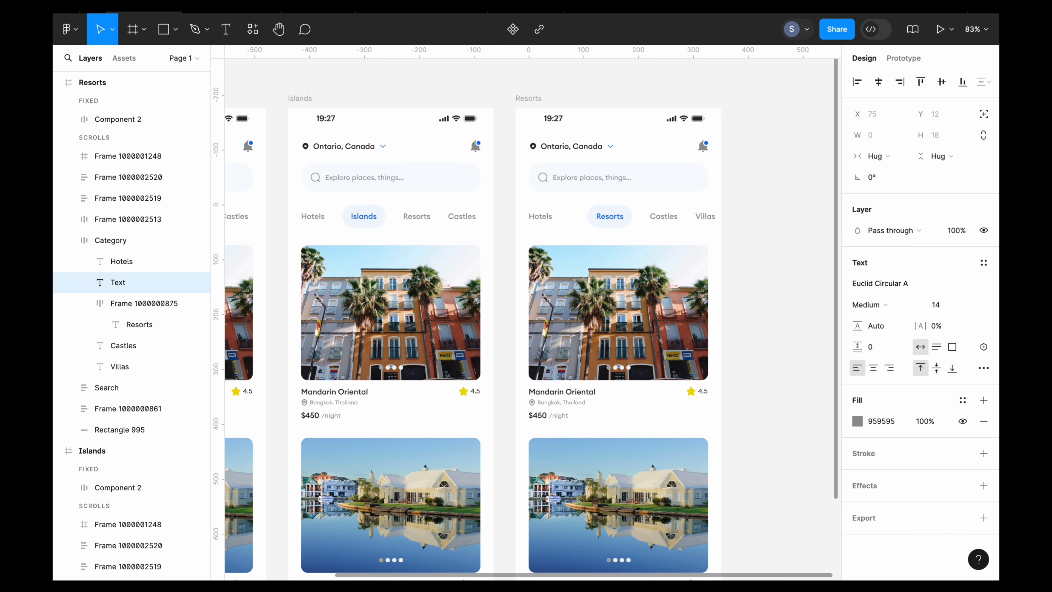
pyautogui.write('Islands')
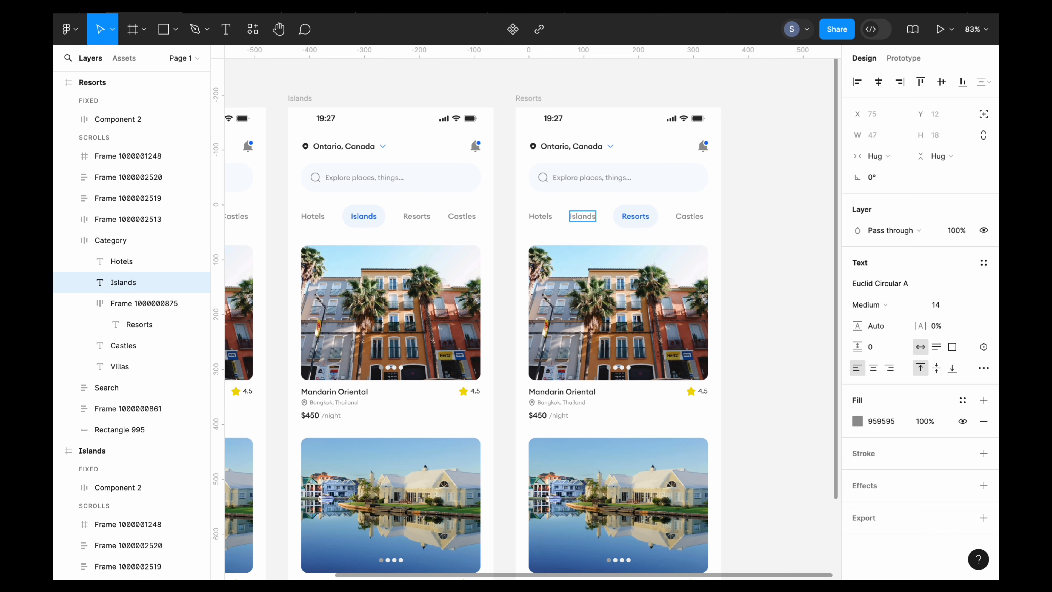
pyautogui.press('Escape')
pyautogui.click(766, 311)
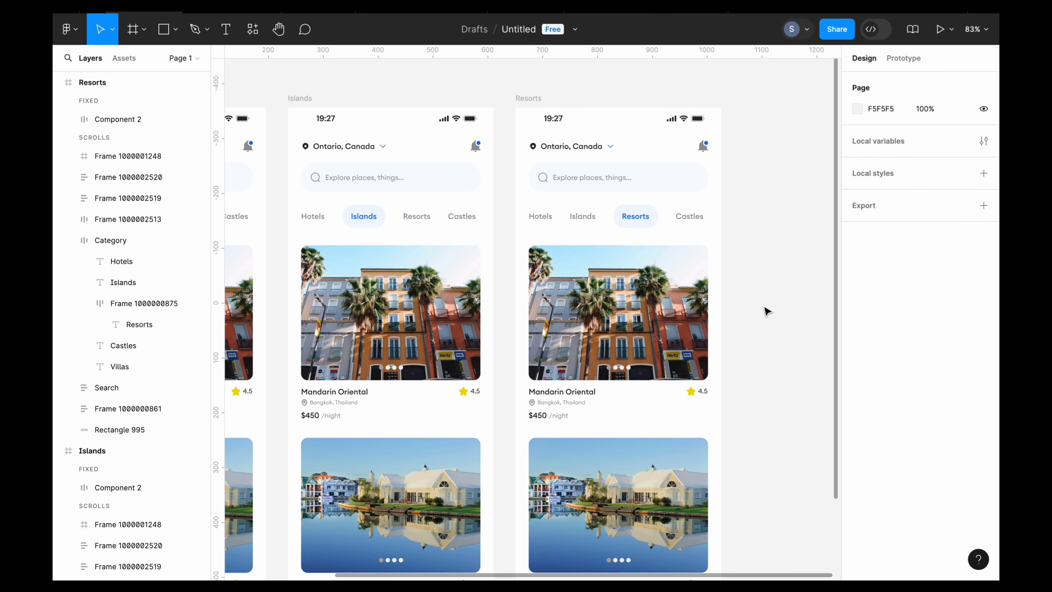
# - Duplicate the Resorts frame and rename the copy Castles
pyautogui.scroll(-5, 763, 308)
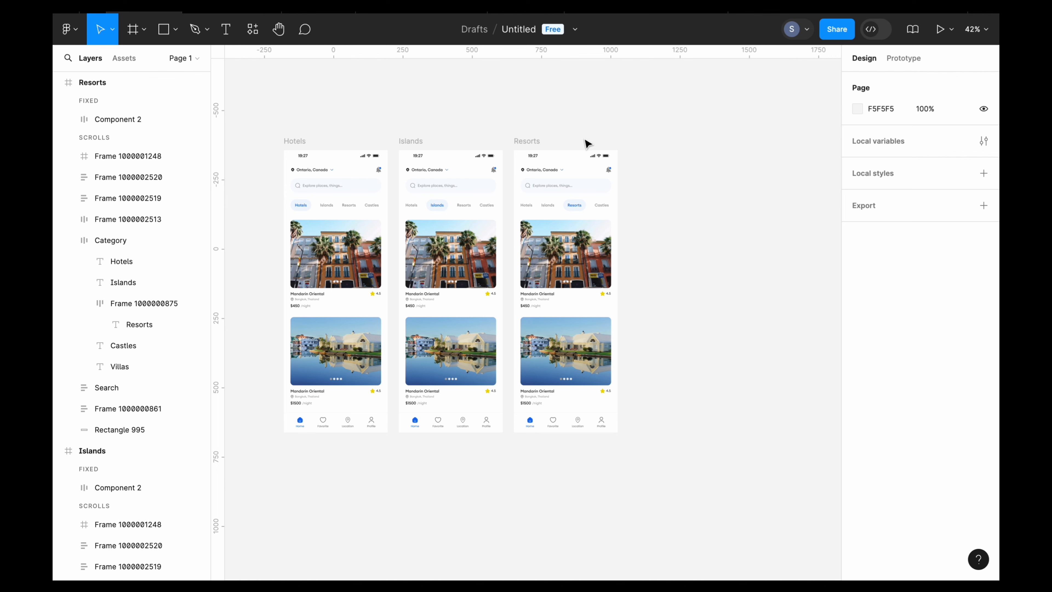
pyautogui.click(528, 141)
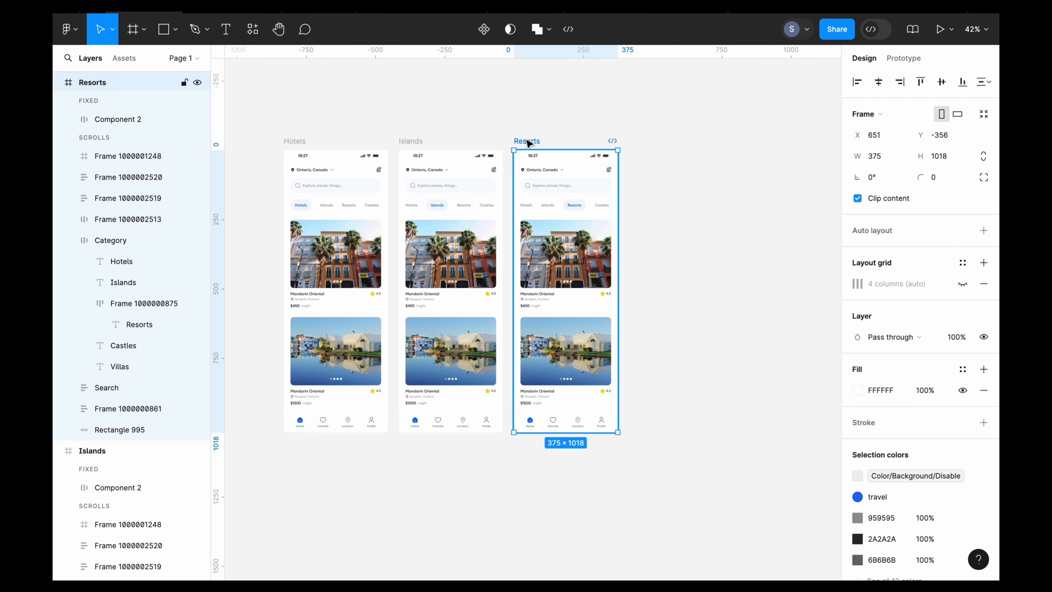
pyautogui.hotkey('ctrl', 'd')
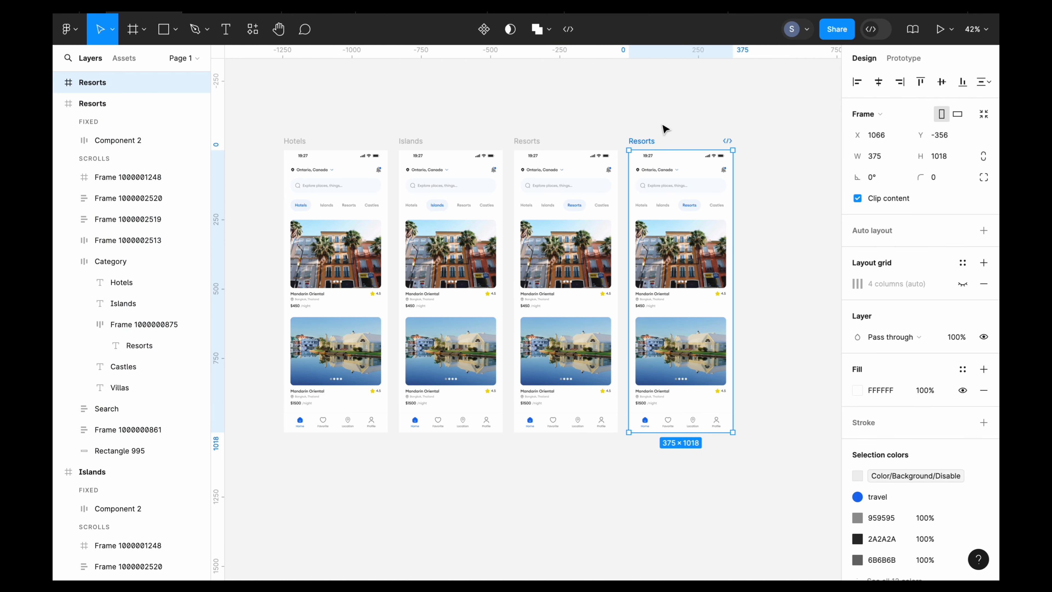
pyautogui.scroll(3, 664, 128)
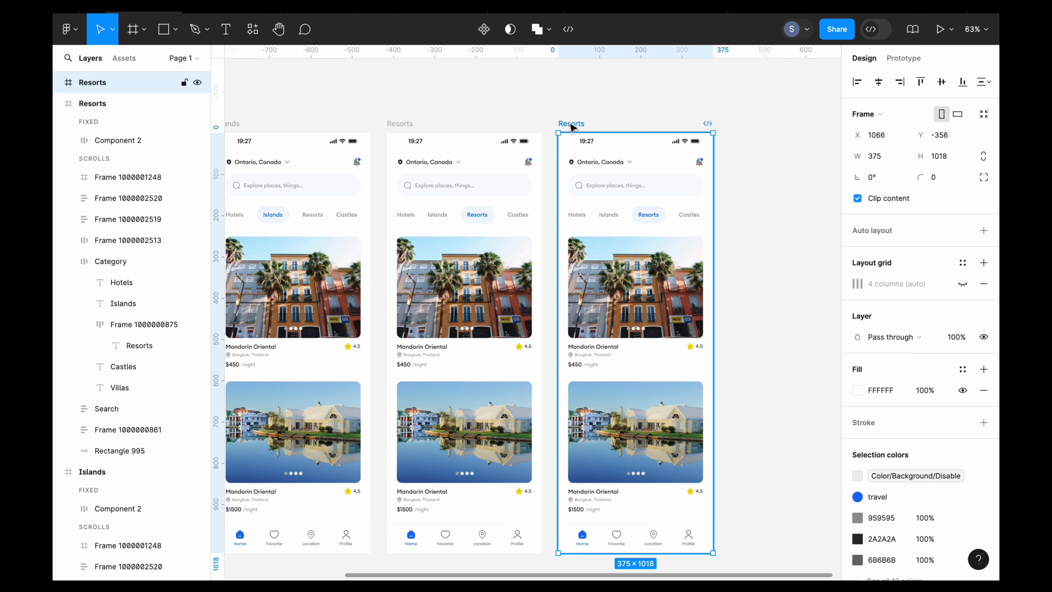
pyautogui.doubleClick(569, 122)
pyautogui.write('Ca')
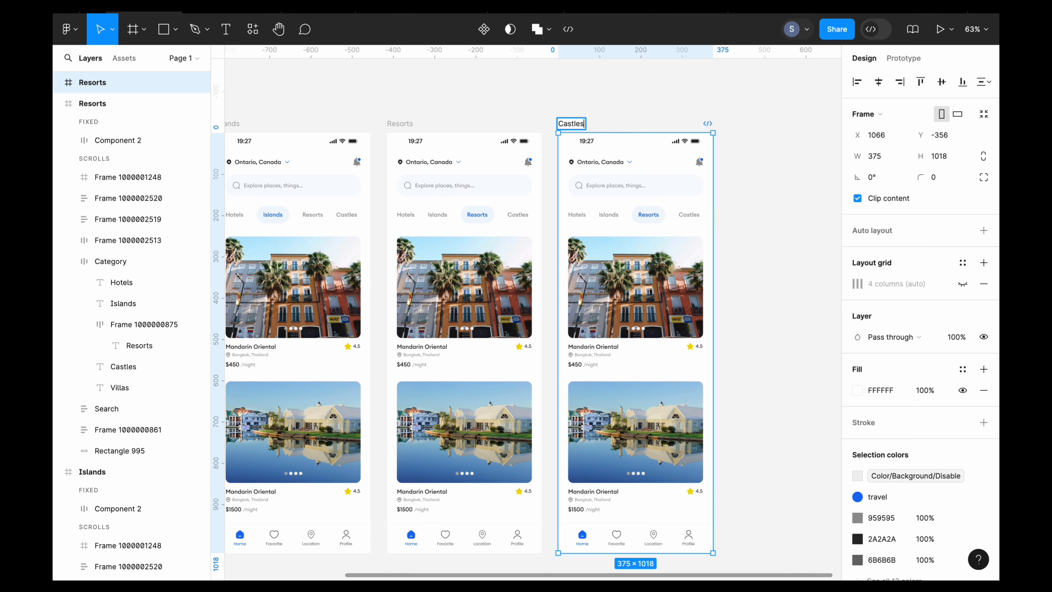
pyautogui.write('stles')
pyautogui.click(648, 111)
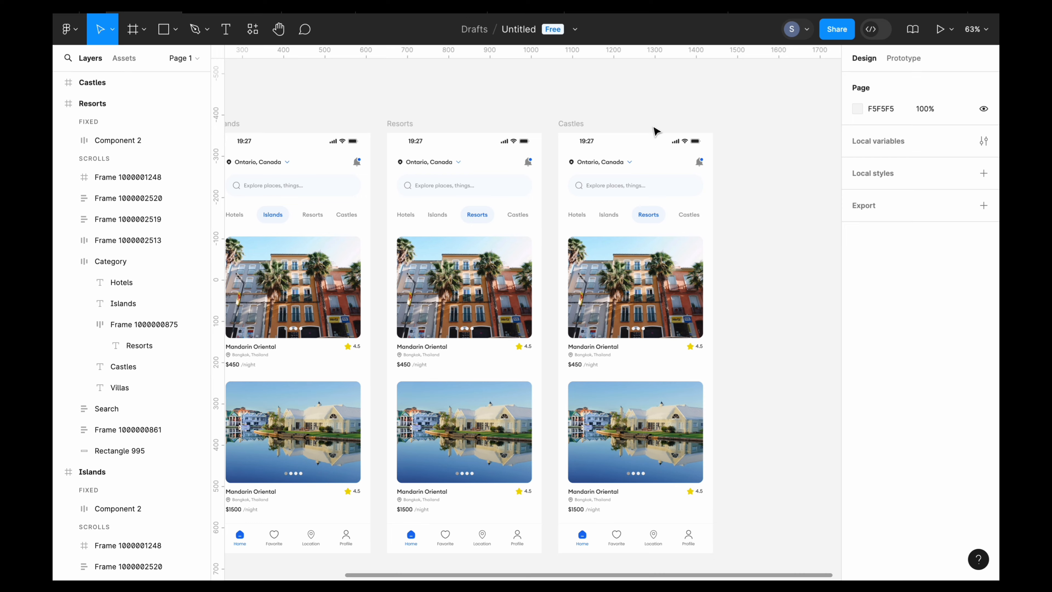
# - In the Castles frame's category row, replace the plain Castles label with a copy of the highlighted Resorts pill
pyautogui.scroll(3, 594, 174)
pyautogui.scroll(2, 594, 173)
pyautogui.doubleClick(570, 189)
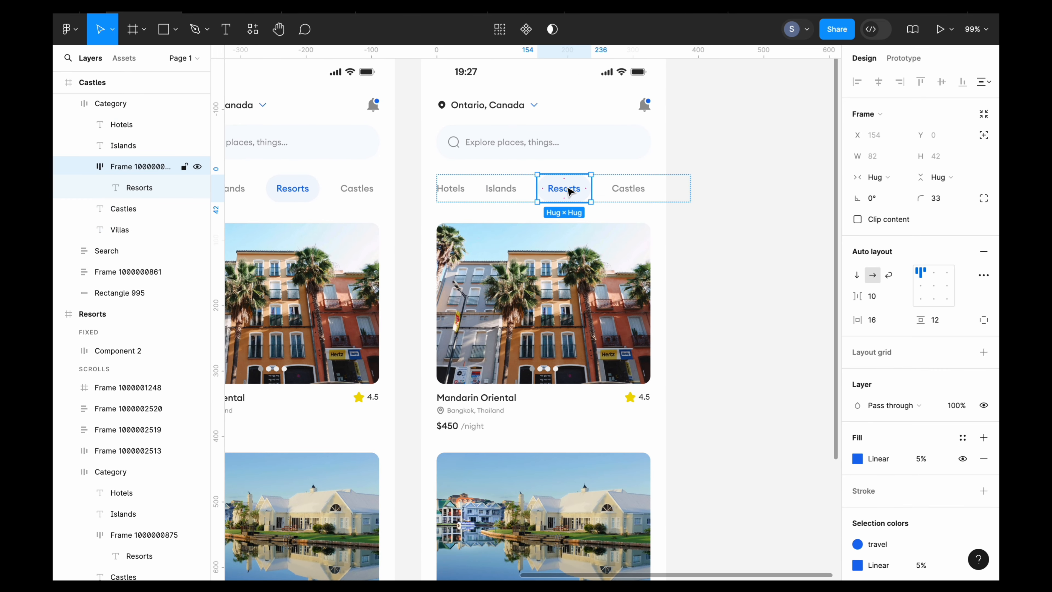
pyautogui.rightClick(570, 190)
pyautogui.click(616, 117)
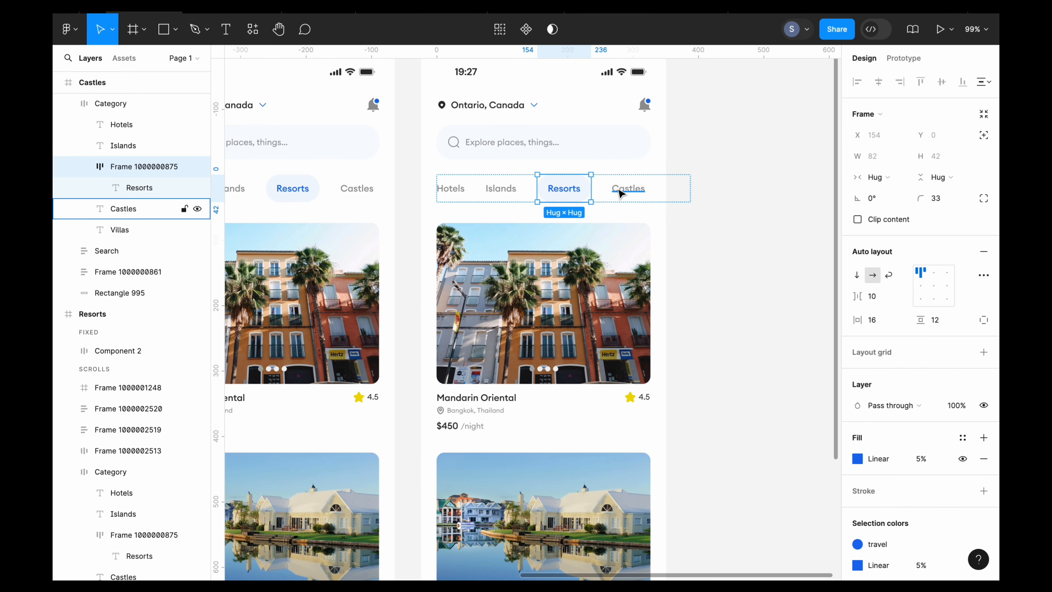
pyautogui.click(620, 191)
pyautogui.rightClick(618, 190)
pyautogui.click(640, 200)
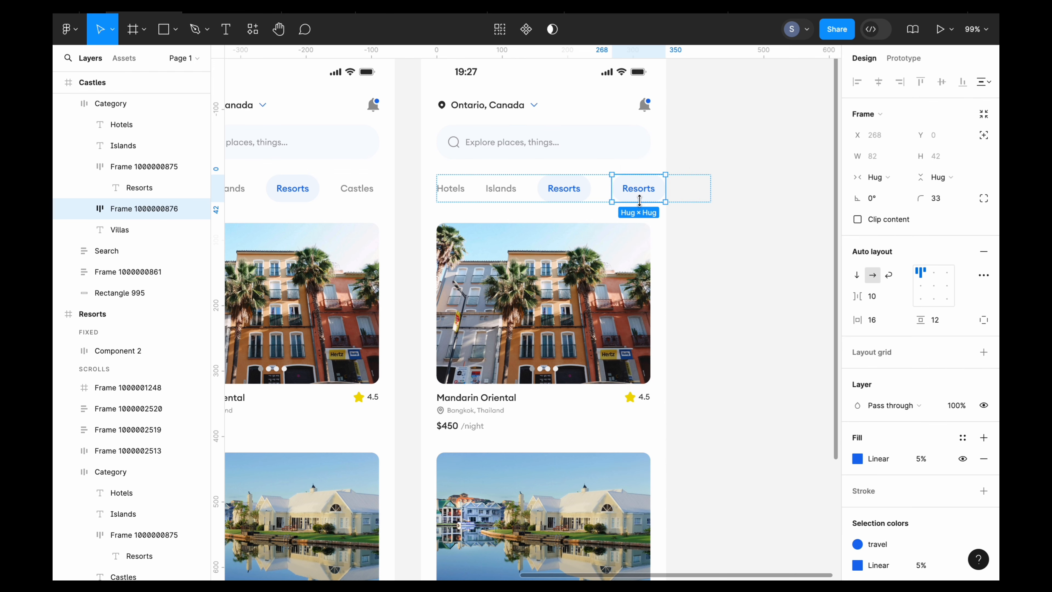
# - Change the text of the last highlighted pill in the Castles frame to Castles
pyautogui.doubleClick(636, 188)
pyautogui.doubleClick(636, 188)
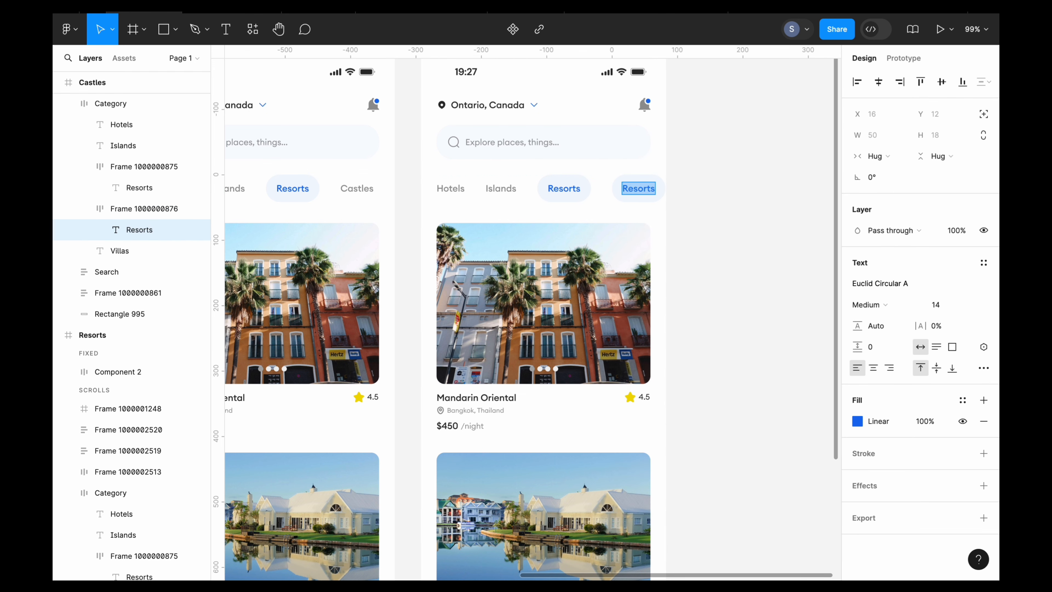
pyautogui.press('BackSpace')
pyautogui.write('Casy')
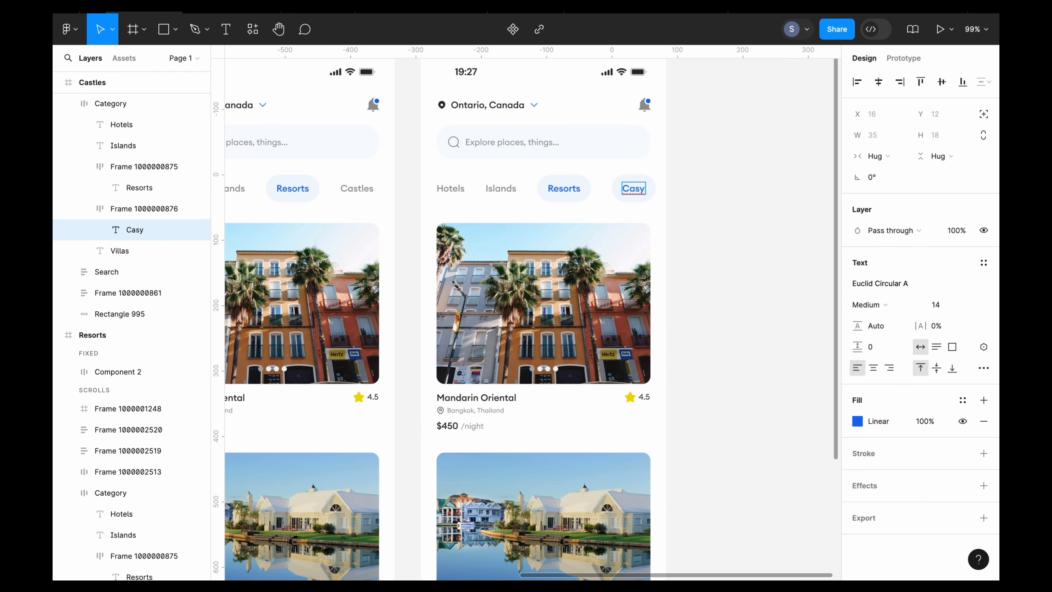
pyautogui.press('BackSpace')
pyautogui.write('tles')
pyautogui.press('Escape')
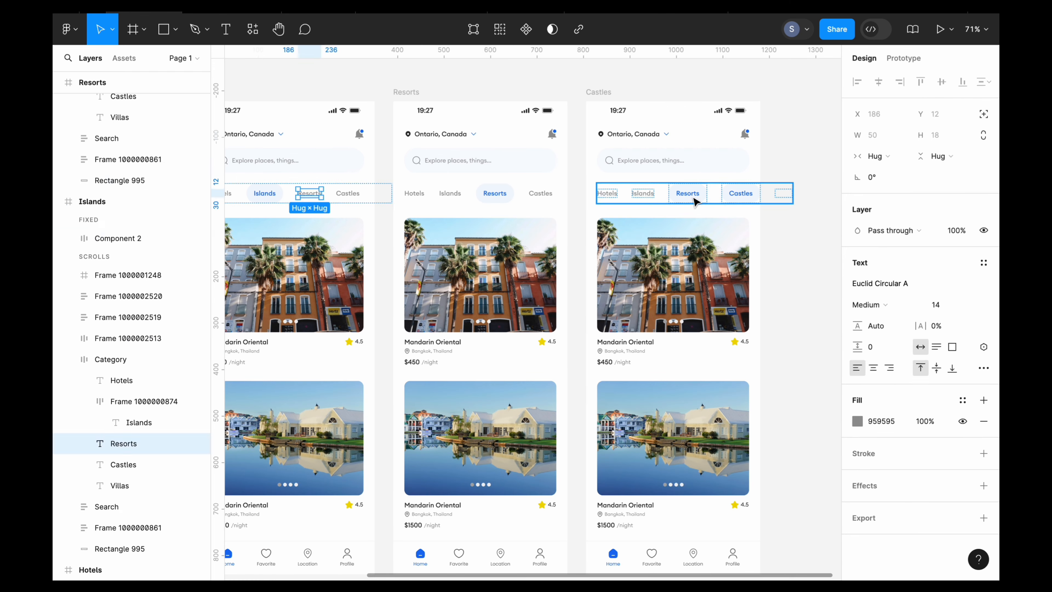
# - Replace the highlighted Resorts pill in the Castles frame with a plain grey Resorts label
pyautogui.click(694, 202)
pyautogui.rightClick(691, 198)
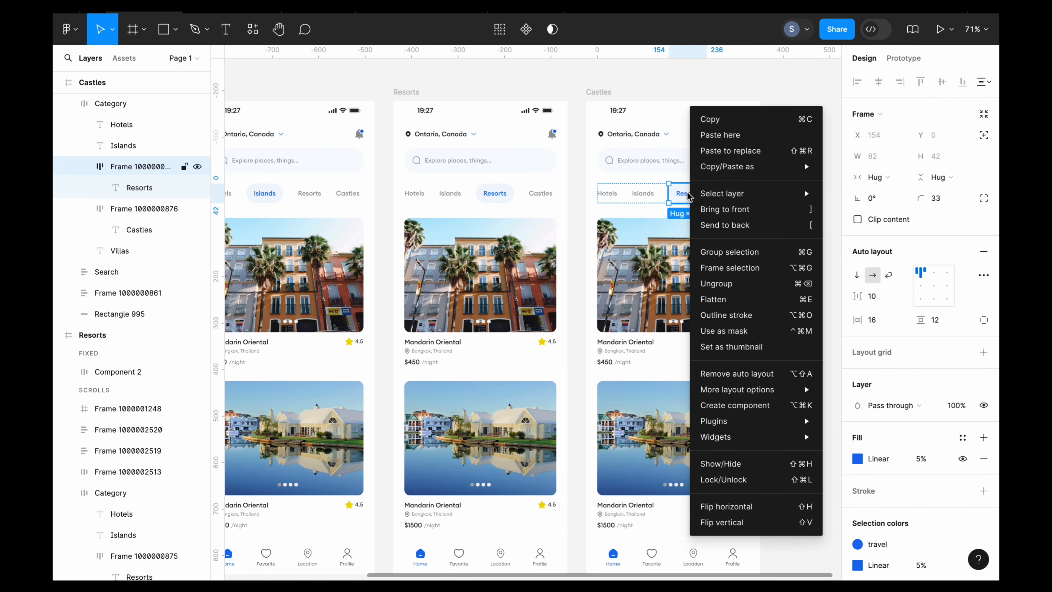
pyautogui.click(742, 149)
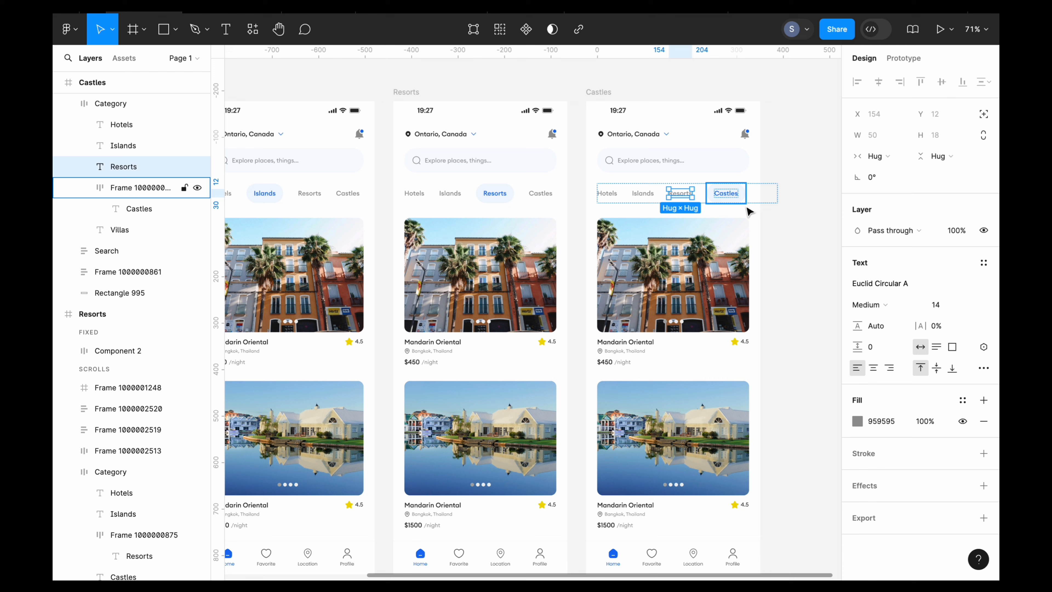
pyautogui.click(780, 242)
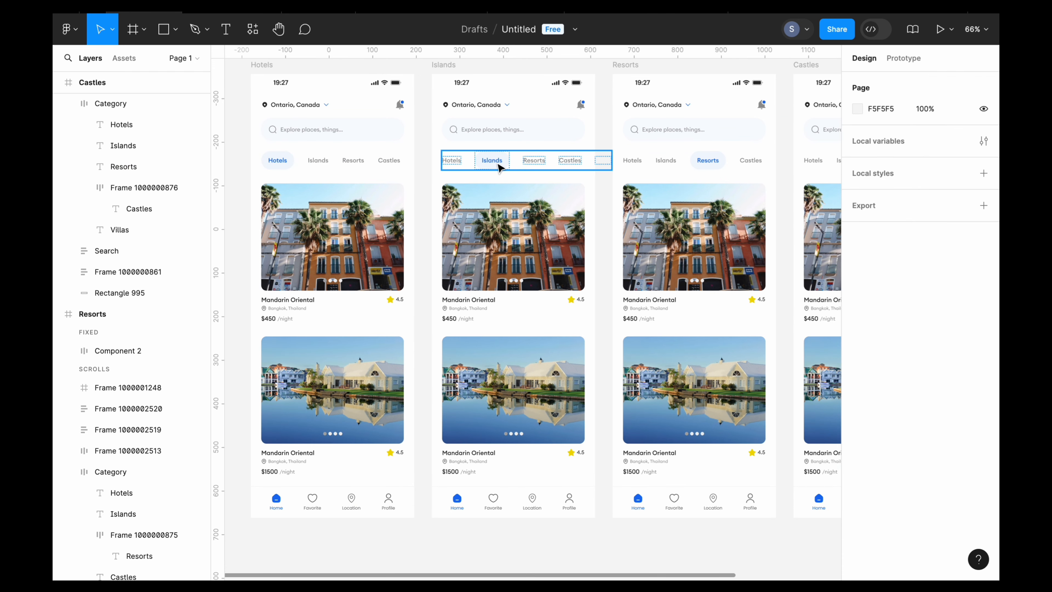
# - Review the category highlights and both listing cards across the Hotels, Islands, Resorts and Castles frames
pyautogui.scroll(-2, 518, 167)
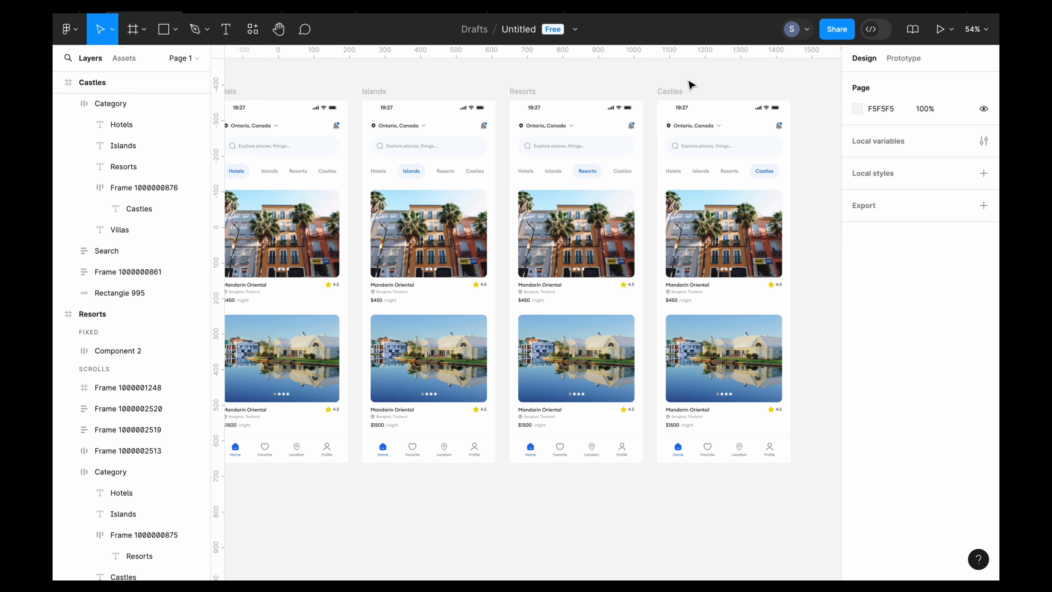
pyautogui.scroll(-2, 690, 85)
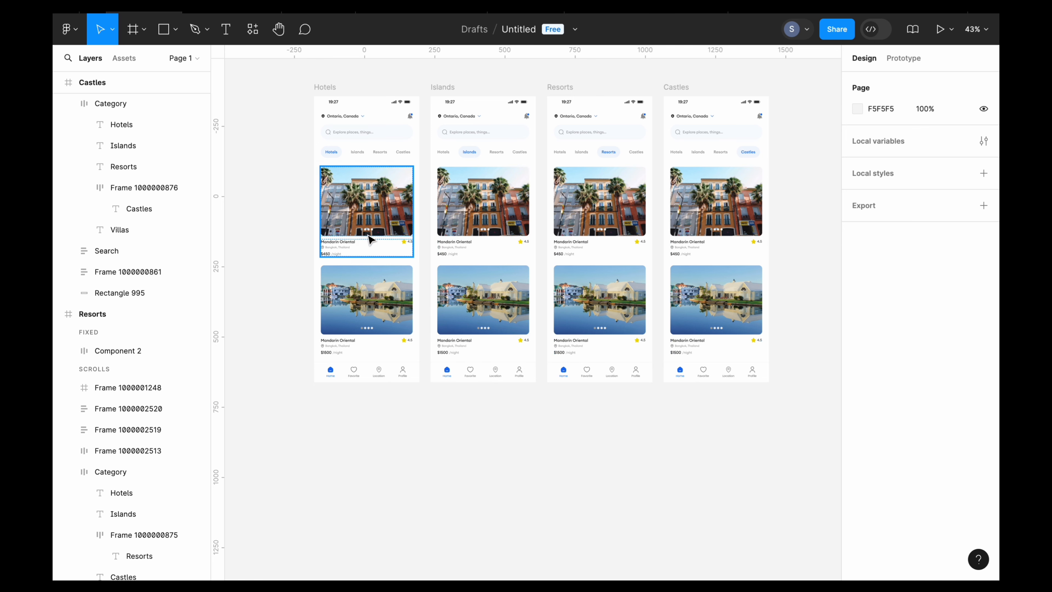
pyautogui.scroll(5, 484, 195)
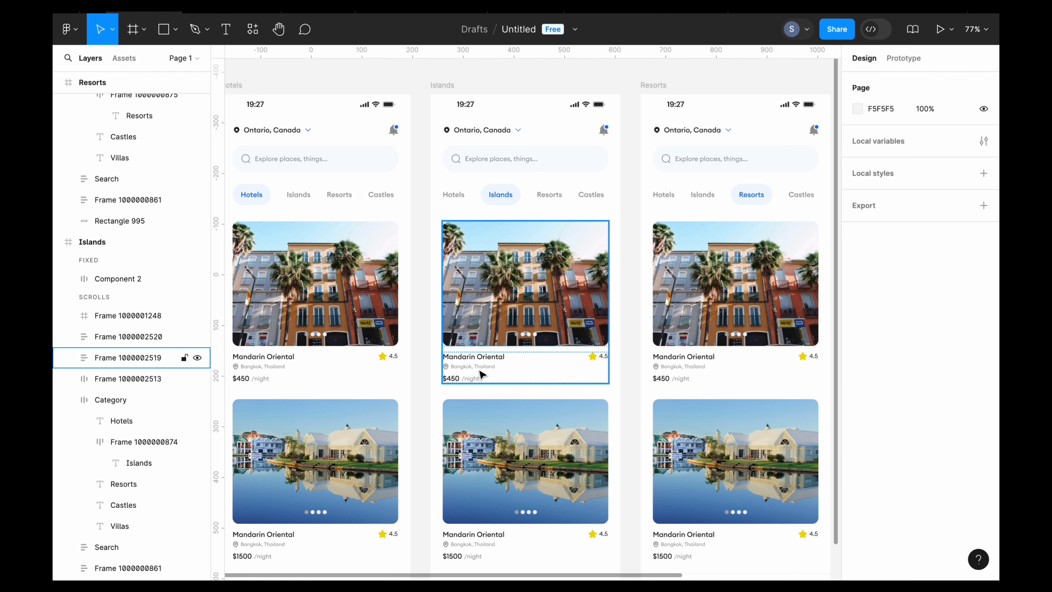
pyautogui.scroll(-5, 525, 433)
pyautogui.scroll(4, 598, 269)
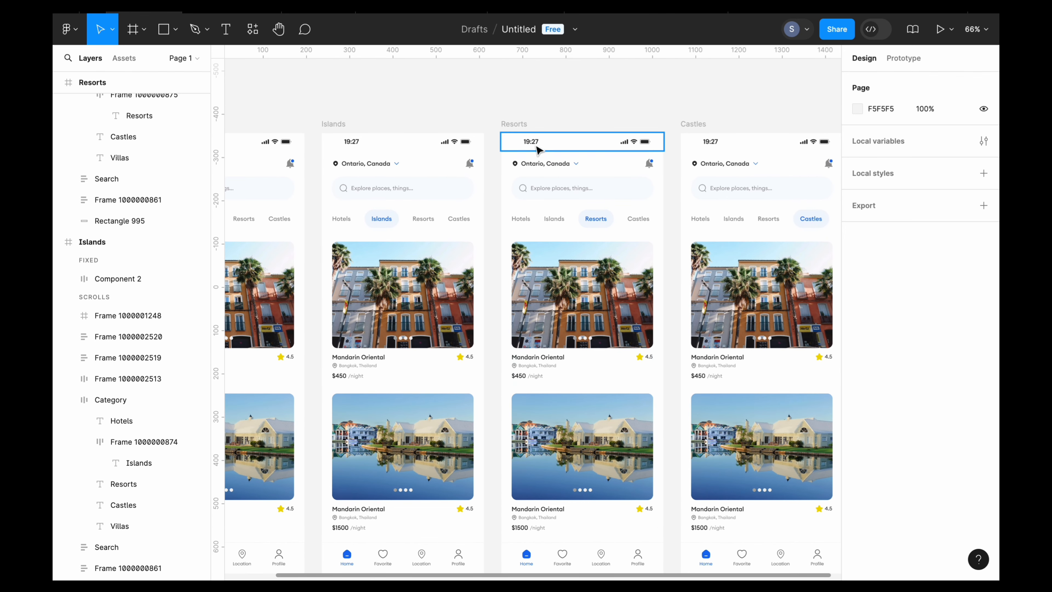
pyautogui.doubleClick(596, 221)
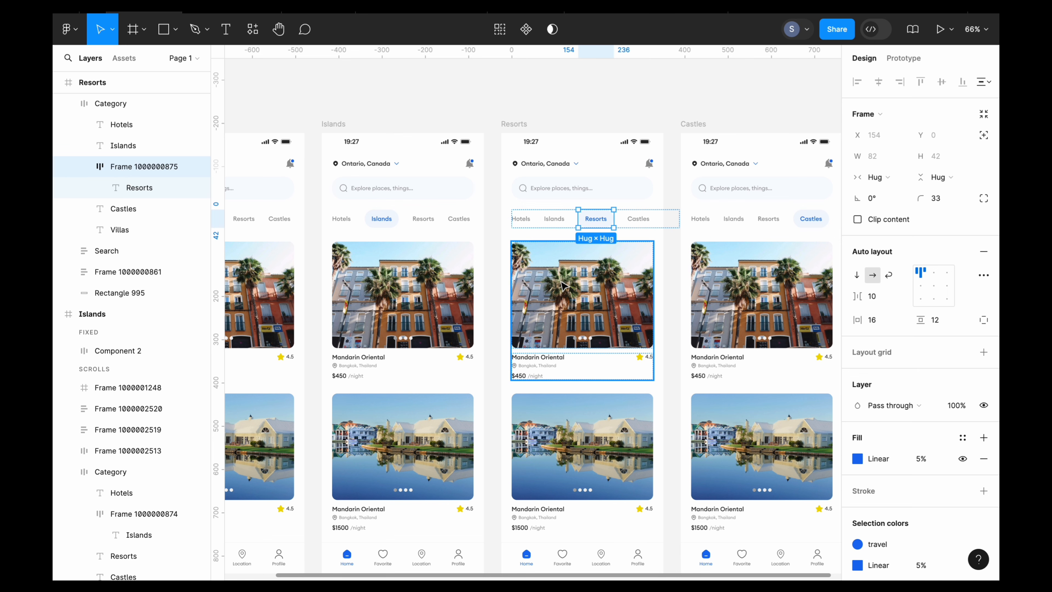
pyautogui.click(570, 294)
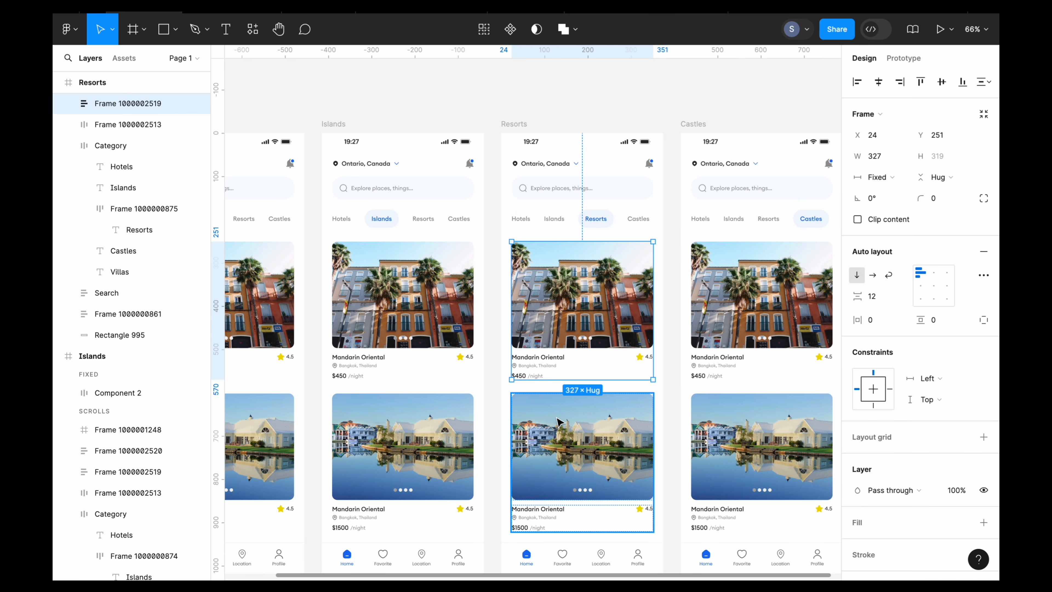
pyautogui.click(563, 431)
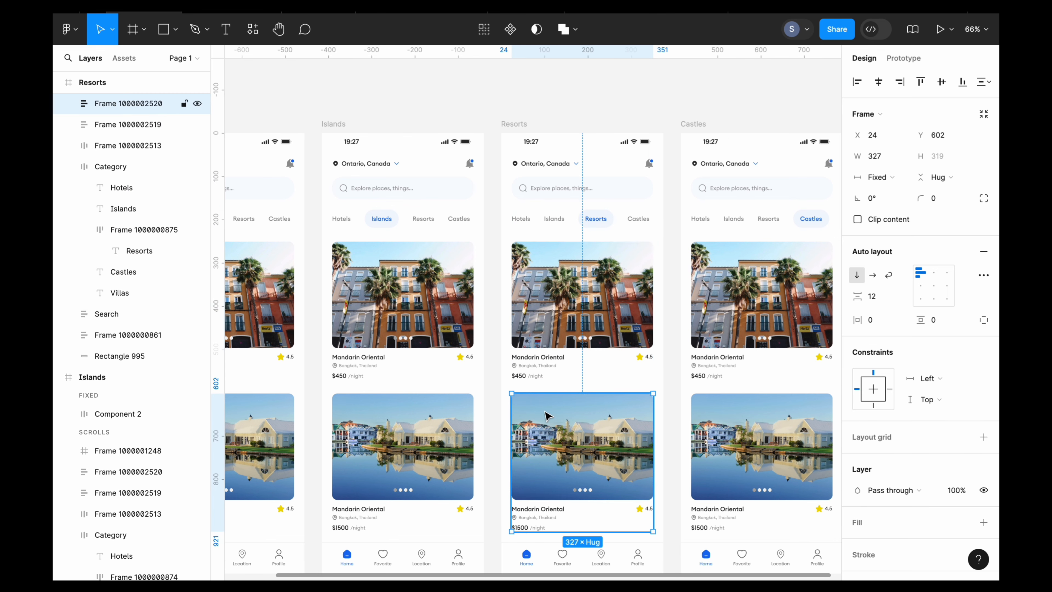
pyautogui.hscroll(3, 712, 299)
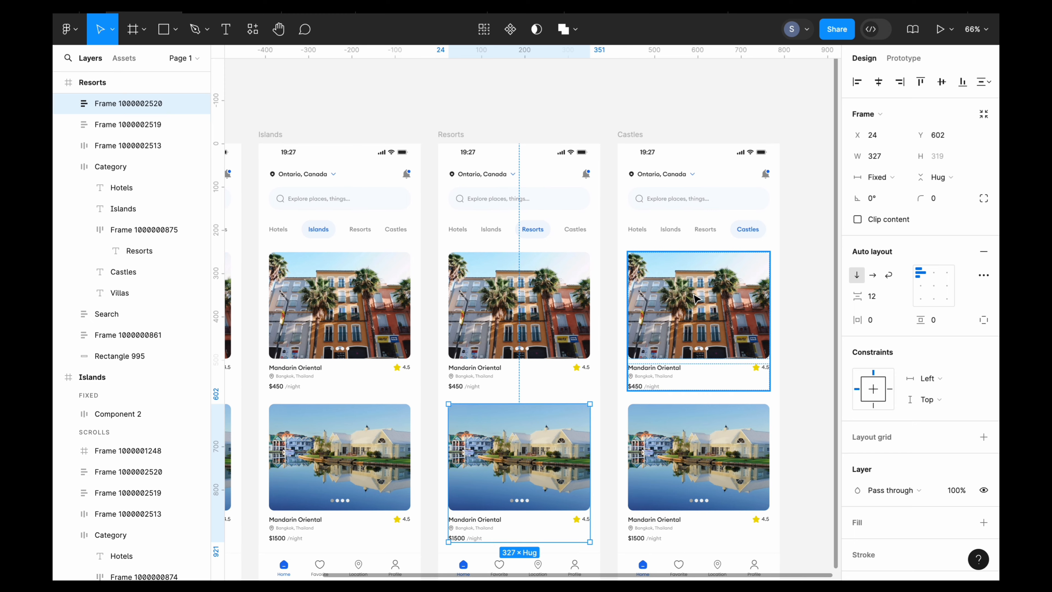
pyautogui.click(686, 120)
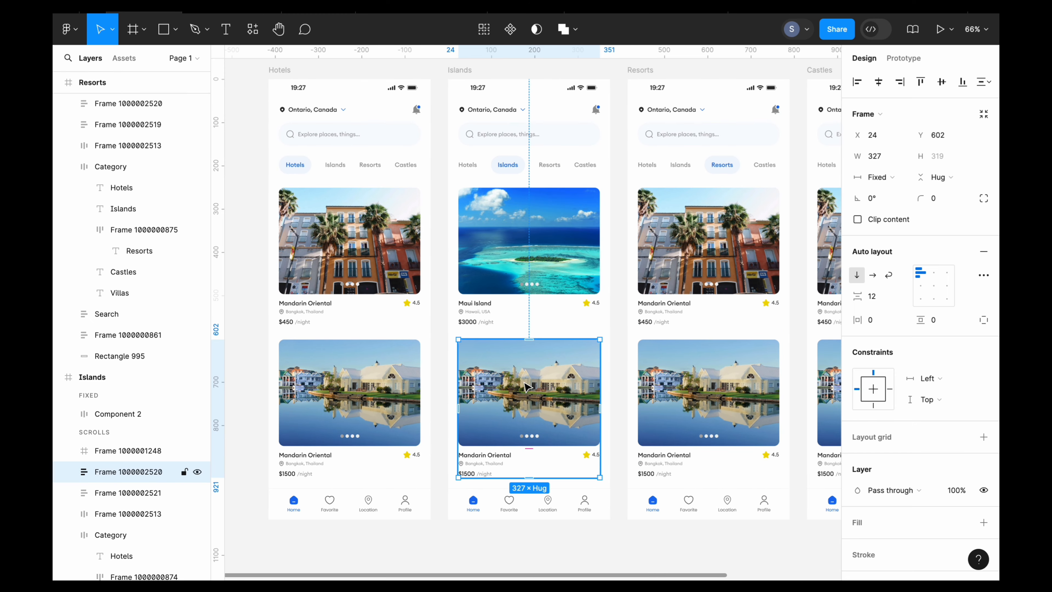
# - Replace the second listing card in the Islands frame with the copied Soneva Fushi card
pyautogui.rightClick(526, 387)
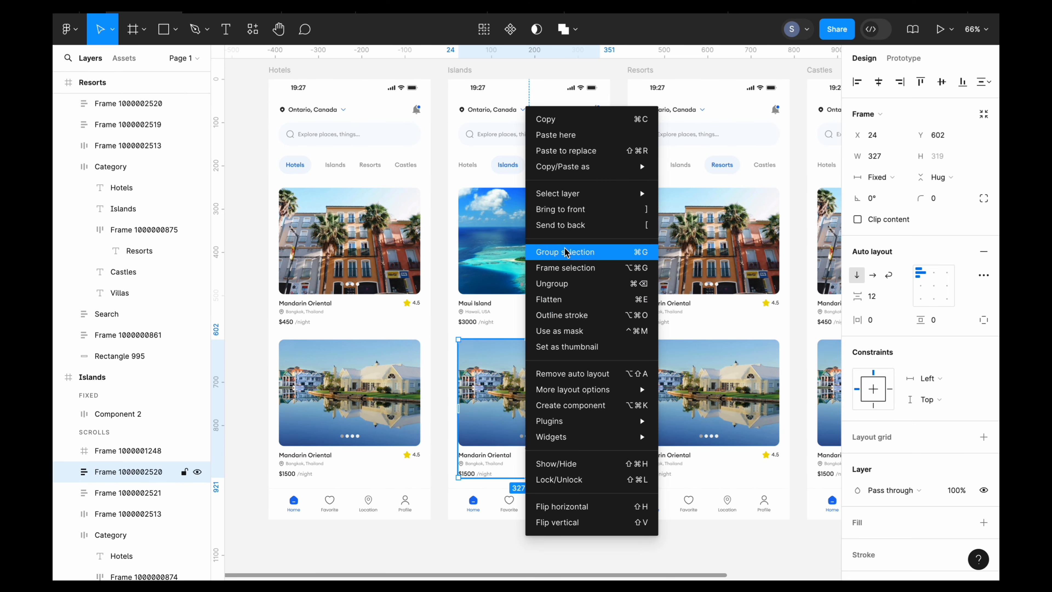
pyautogui.click(574, 151)
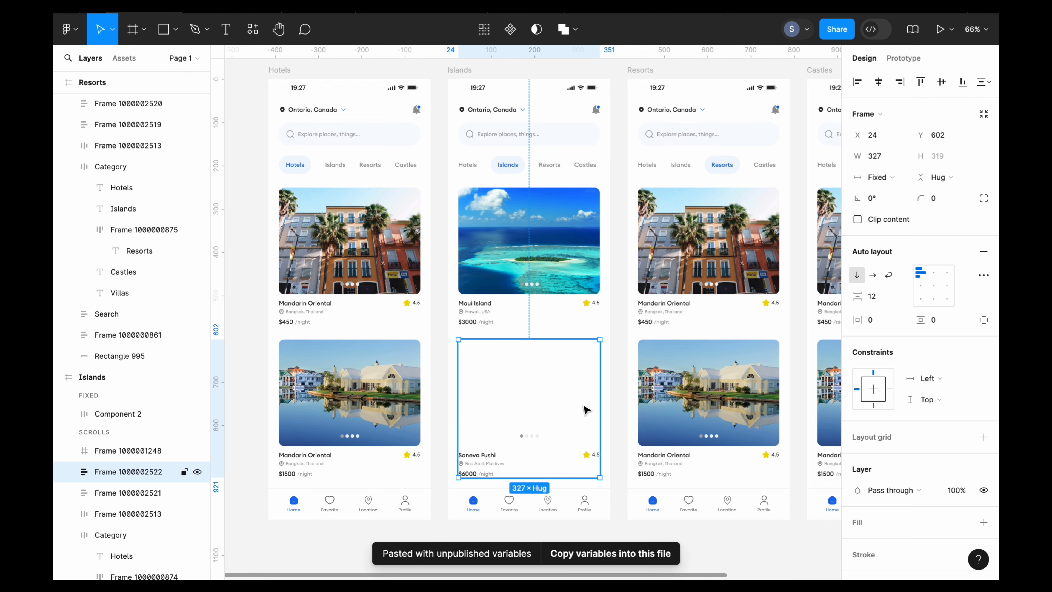
# - Copy the Villa Marie Resort card beside the frames and replace the second listing card in the Resorts frame with it
pyautogui.hscroll(1, 595, 477)
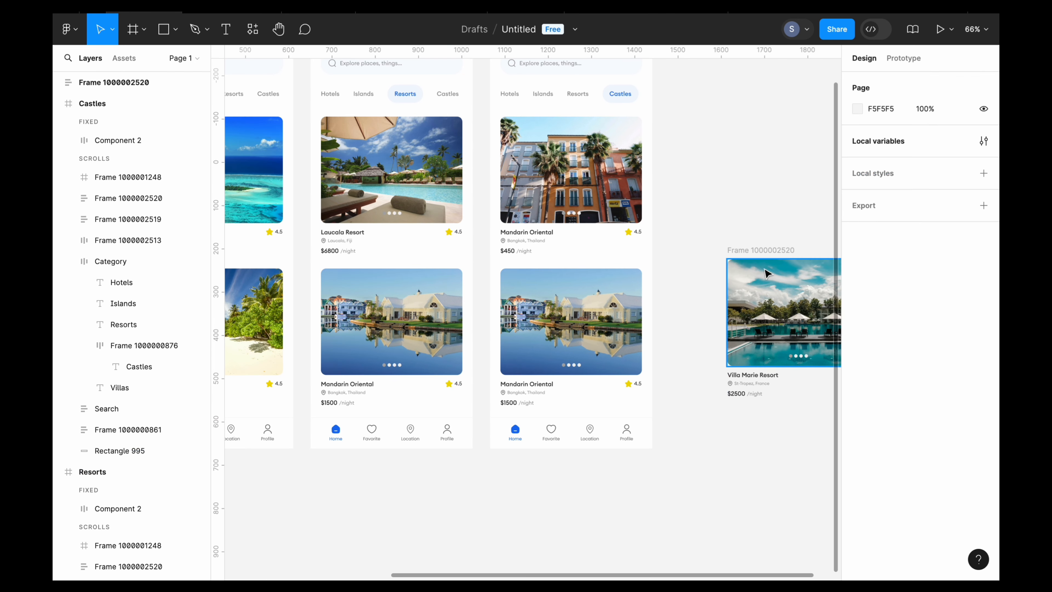
pyautogui.click(759, 264)
pyautogui.rightClick(756, 250)
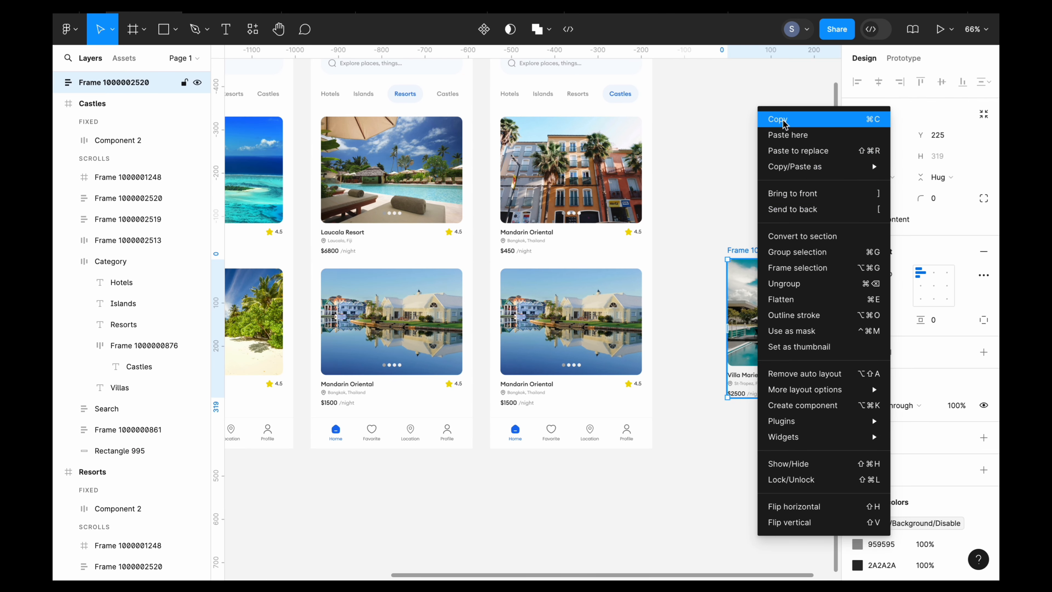
pyautogui.click(760, 120)
pyautogui.click(748, 157)
pyautogui.hscroll(-3, 748, 157)
pyautogui.click(513, 305)
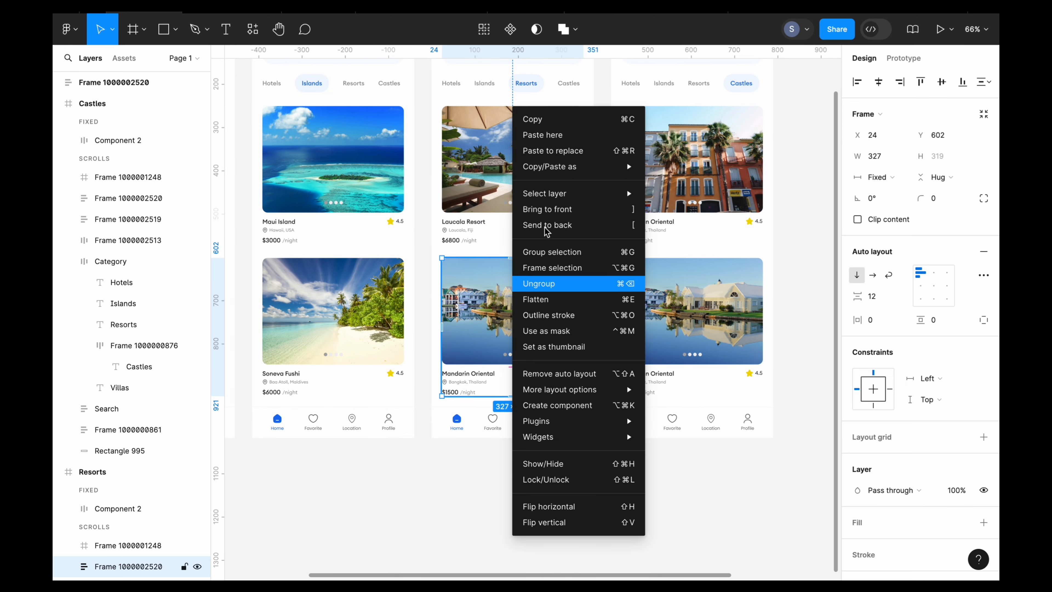
pyautogui.click(573, 152)
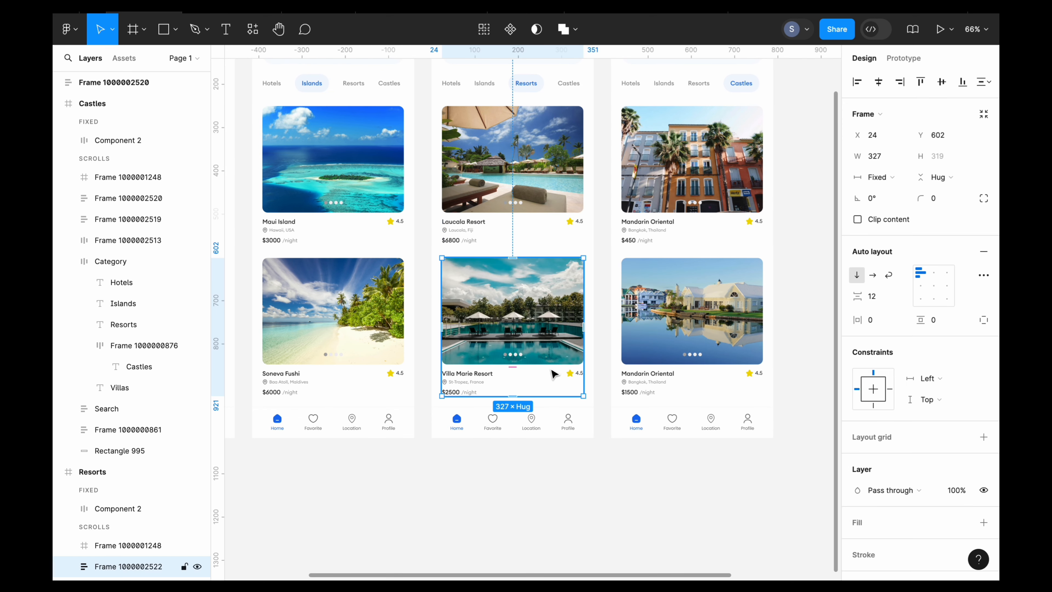
# - Replace the first listing card in the Castles frame with the copied Ashford Castle card
pyautogui.click(699, 193)
pyautogui.hscroll(-2, 699, 192)
pyautogui.scroll(1, 699, 192)
pyautogui.scroll(1, 699, 192)
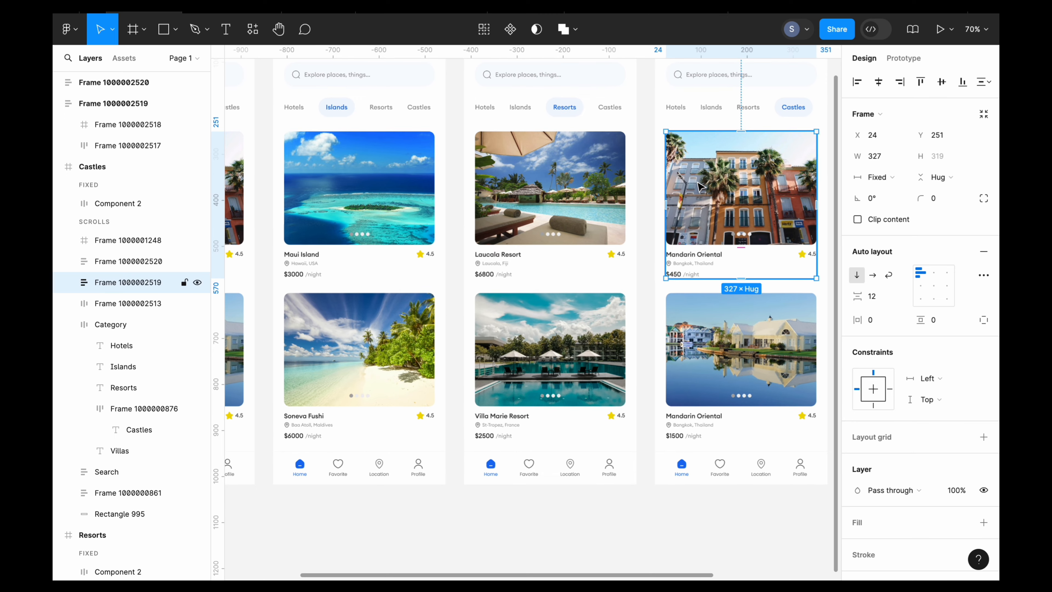
pyautogui.rightClick(699, 187)
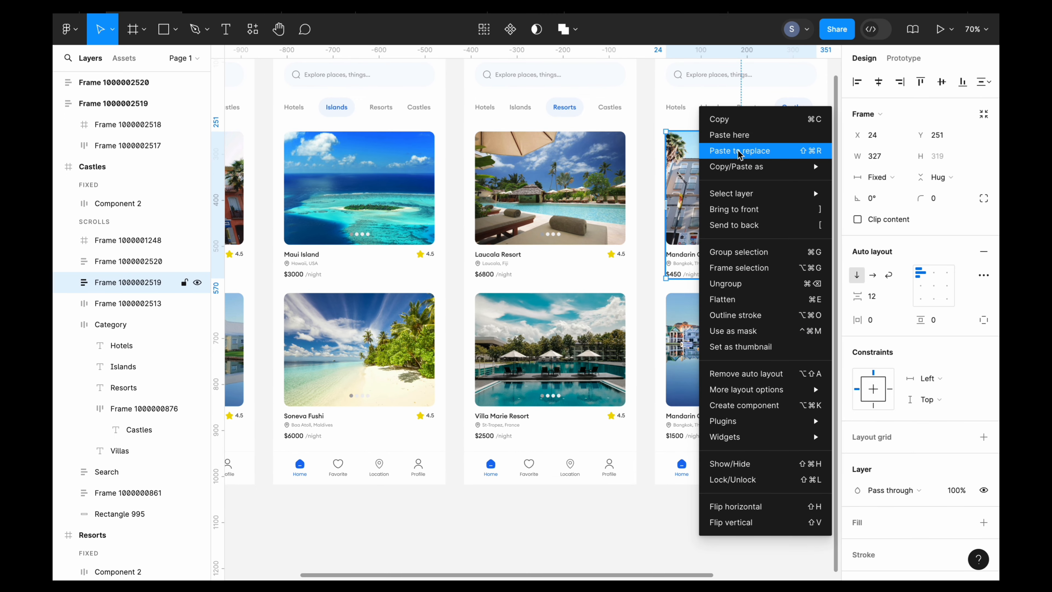
pyautogui.press('Escape')
pyautogui.hotkey('ctrl', 'shift', 'r')
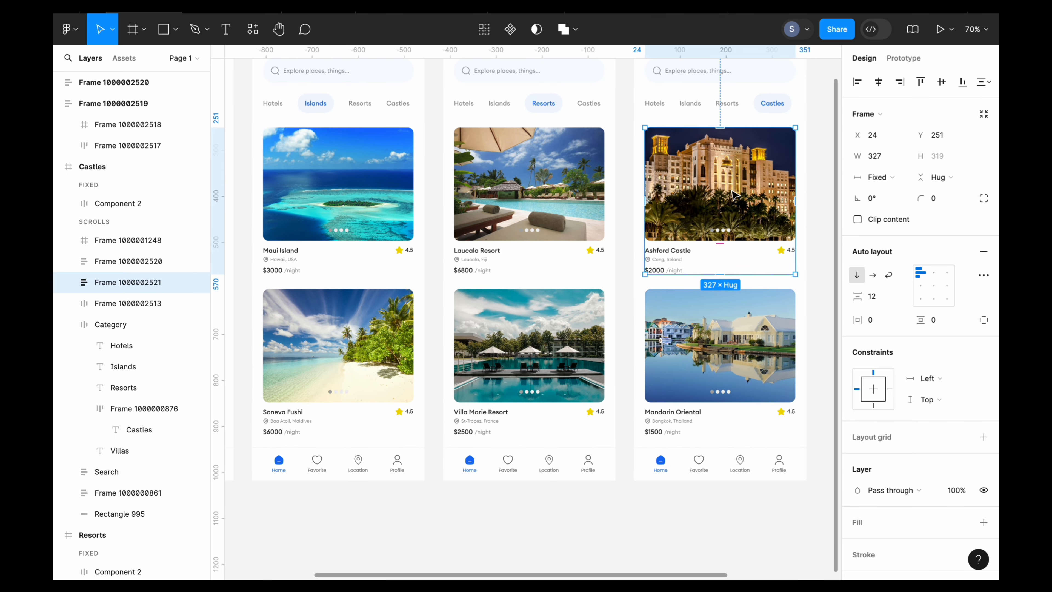
# - Replace the second listing card in the Castles frame with the copied Inverlochy Castle card
pyautogui.click(828, 253)
pyautogui.scroll(-3, 742, 296)
pyautogui.scroll(5, 741, 297)
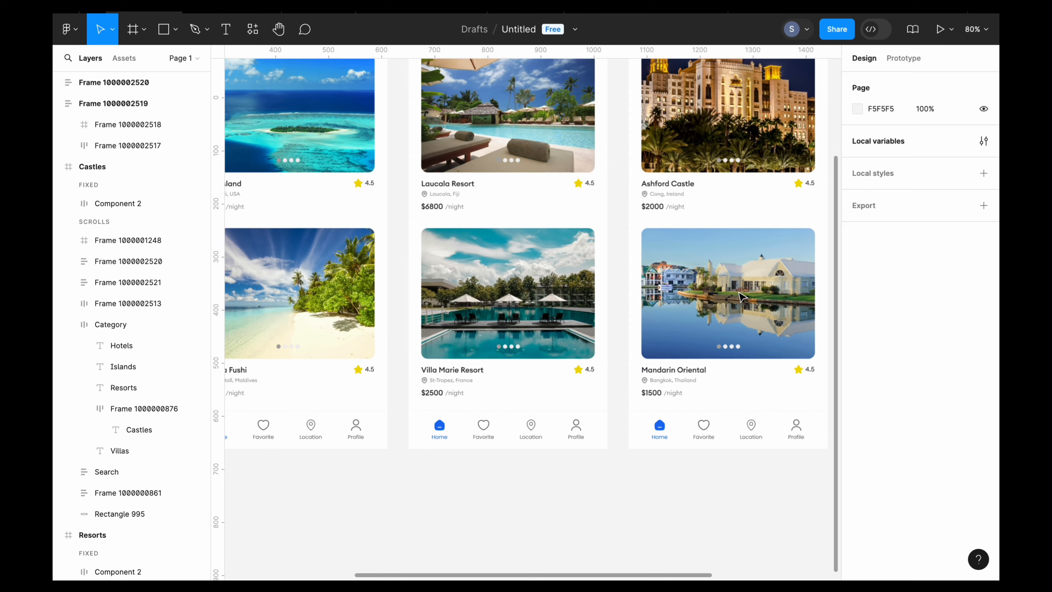
pyautogui.click(700, 296)
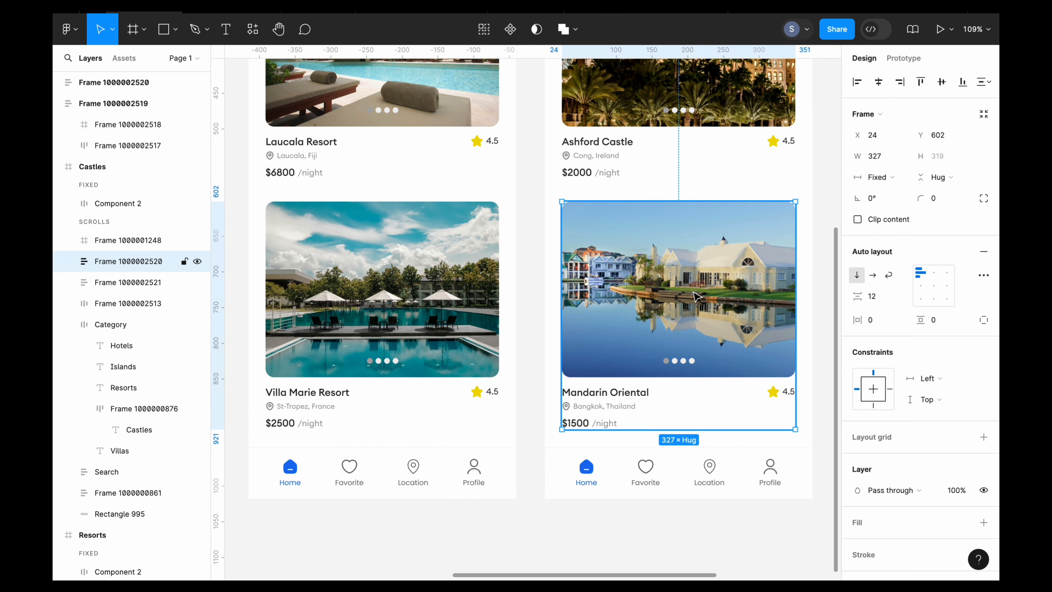
pyautogui.rightClick(694, 296)
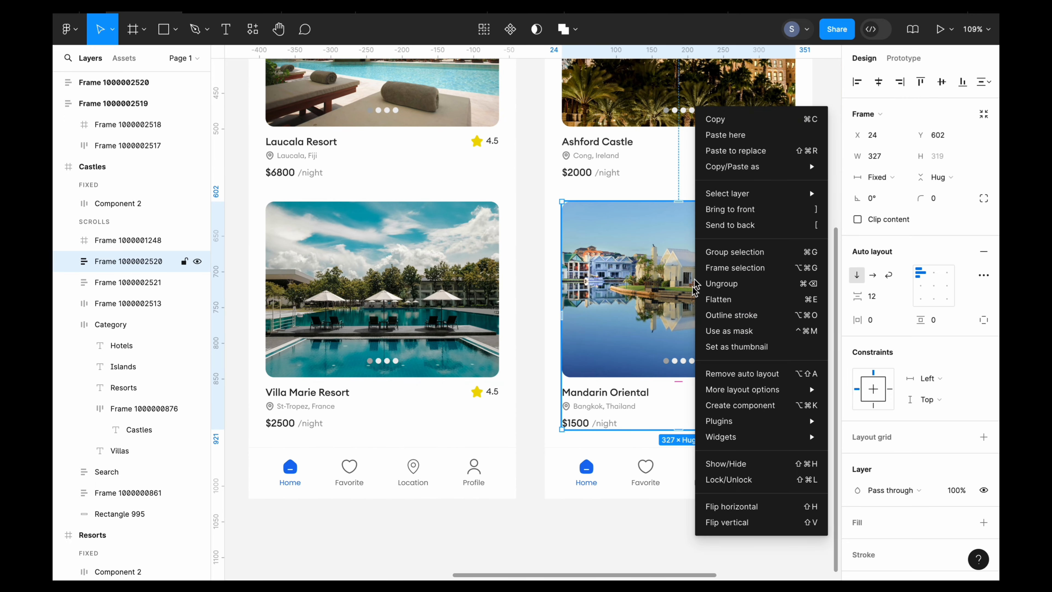
pyautogui.click(734, 155)
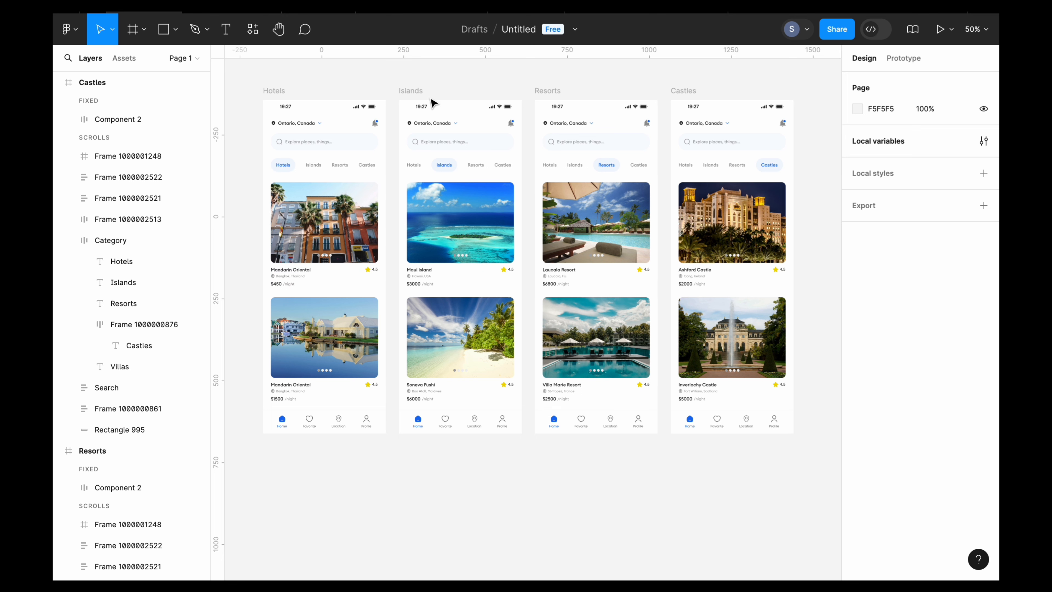
# - Switch to prototyping and connect the Islands label in the Hotels frame to the Islands frame
pyautogui.click(911, 58)
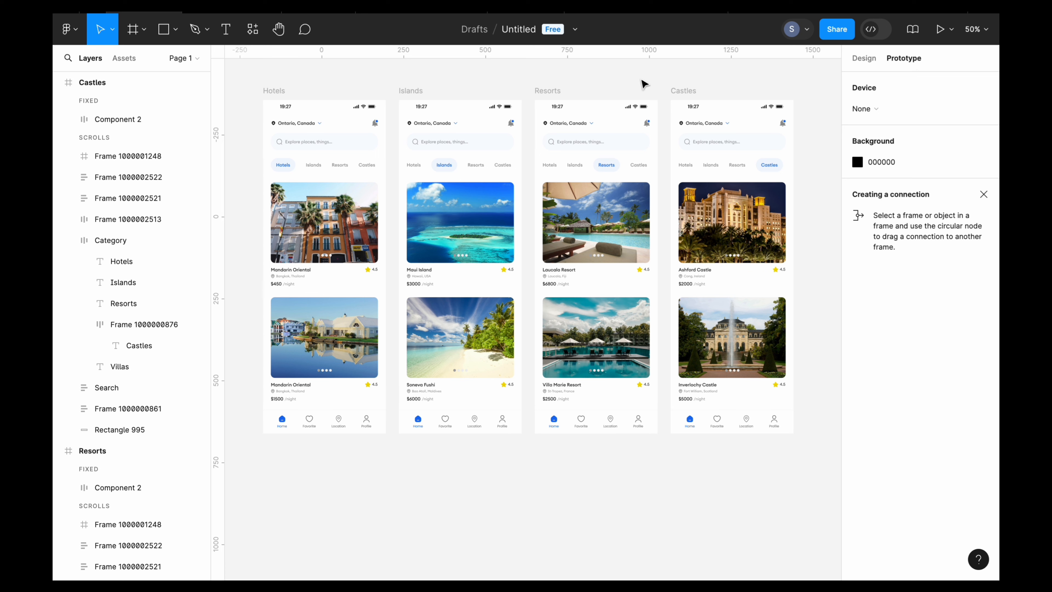
pyautogui.scroll(3, 291, 183)
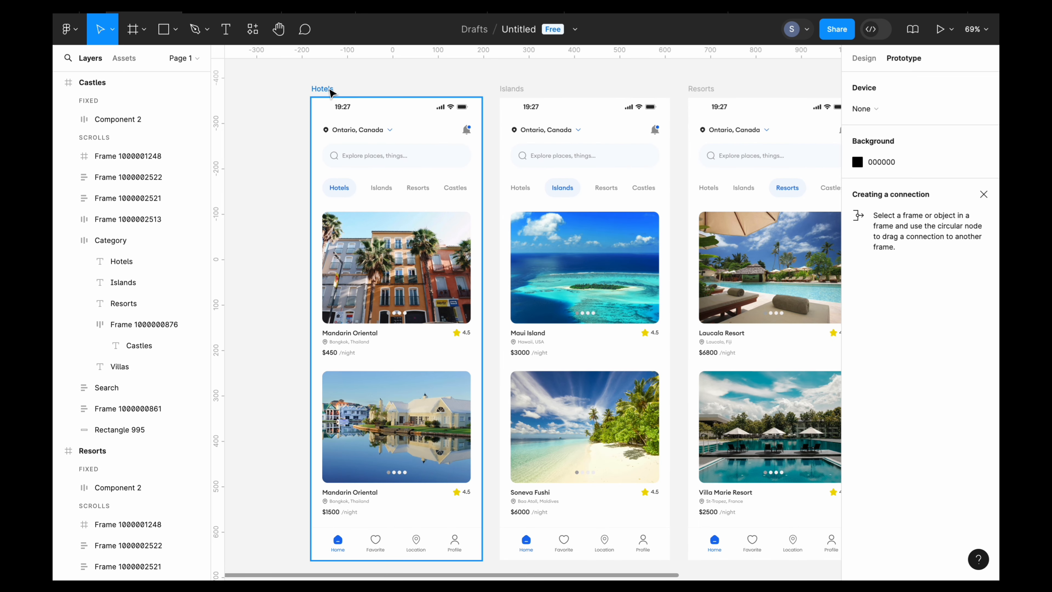
pyautogui.scroll(2, 383, 186)
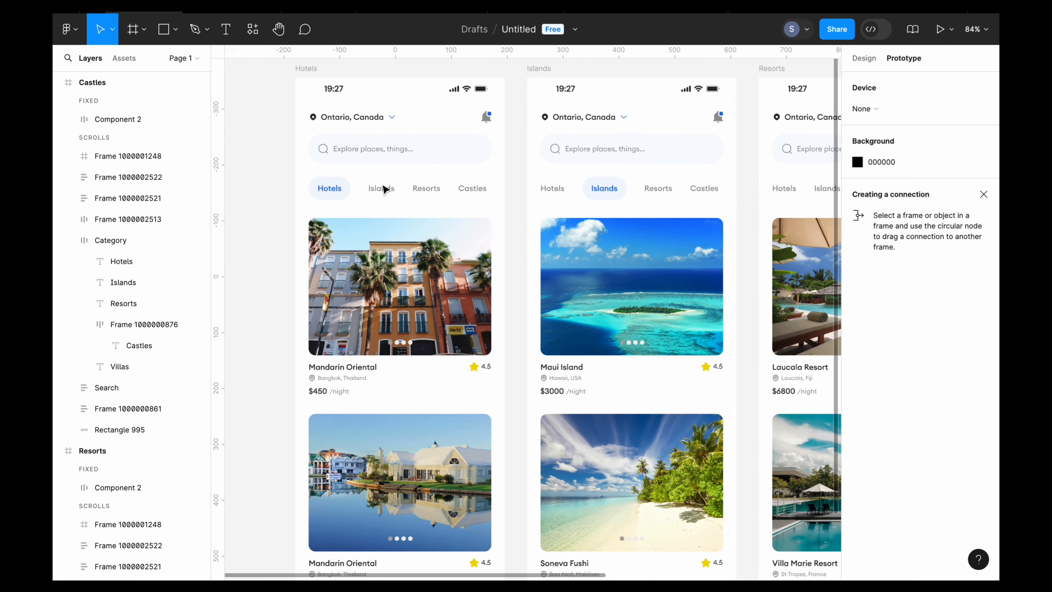
pyautogui.doubleClick(382, 190)
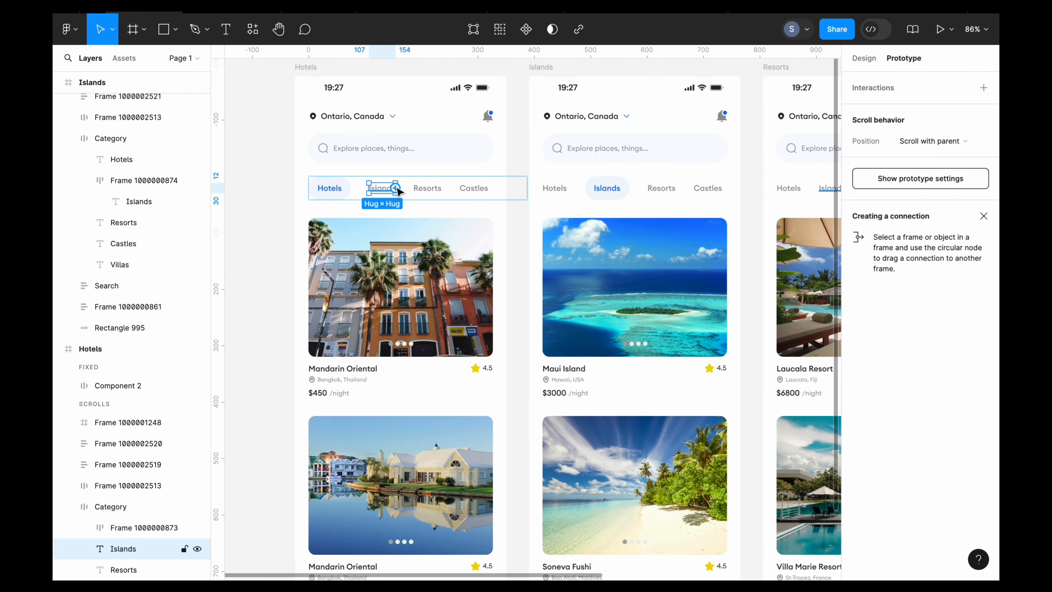
pyautogui.moveTo(397, 189); pyautogui.dragTo(533, 227)
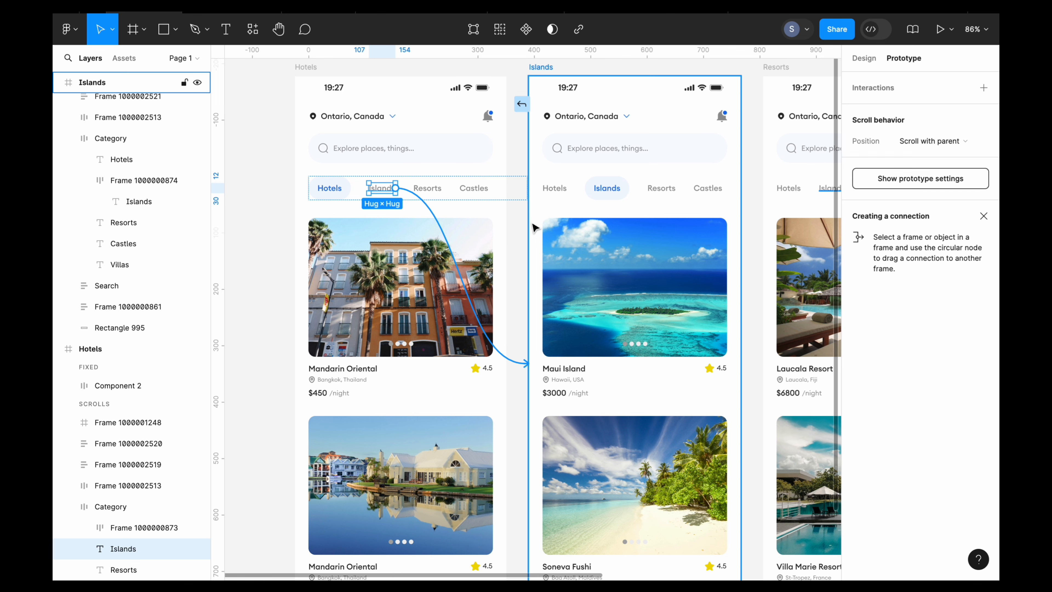
pyautogui.moveTo(534, 227); pyautogui.dragTo(535, 226)
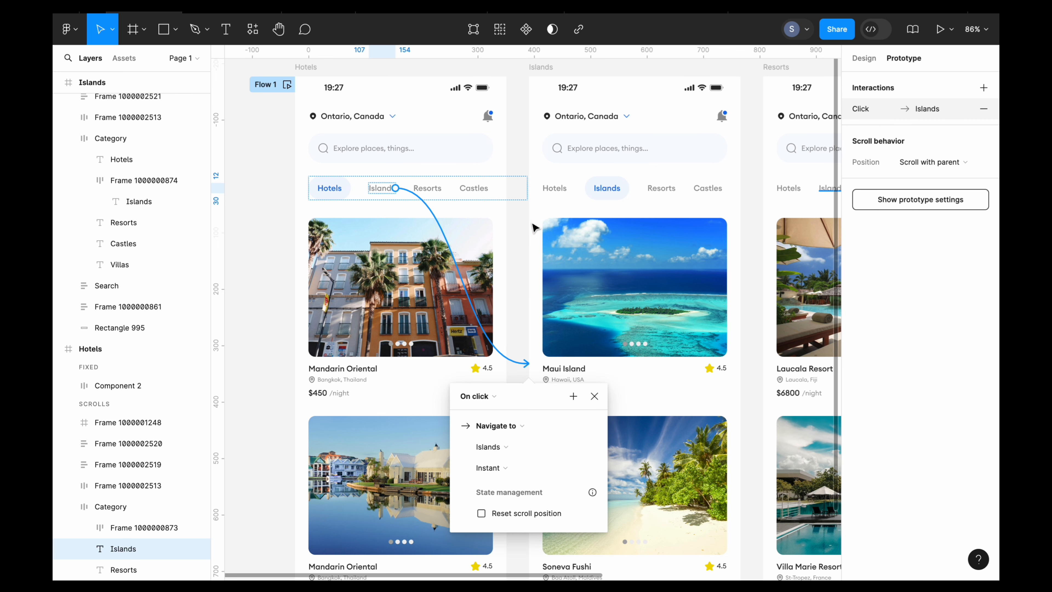
# - Set the Islands connection's animation to Smart animate, keeping the On click trigger and Ease out easing
pyautogui.click(493, 396)
pyautogui.click(494, 397)
pyautogui.click(505, 468)
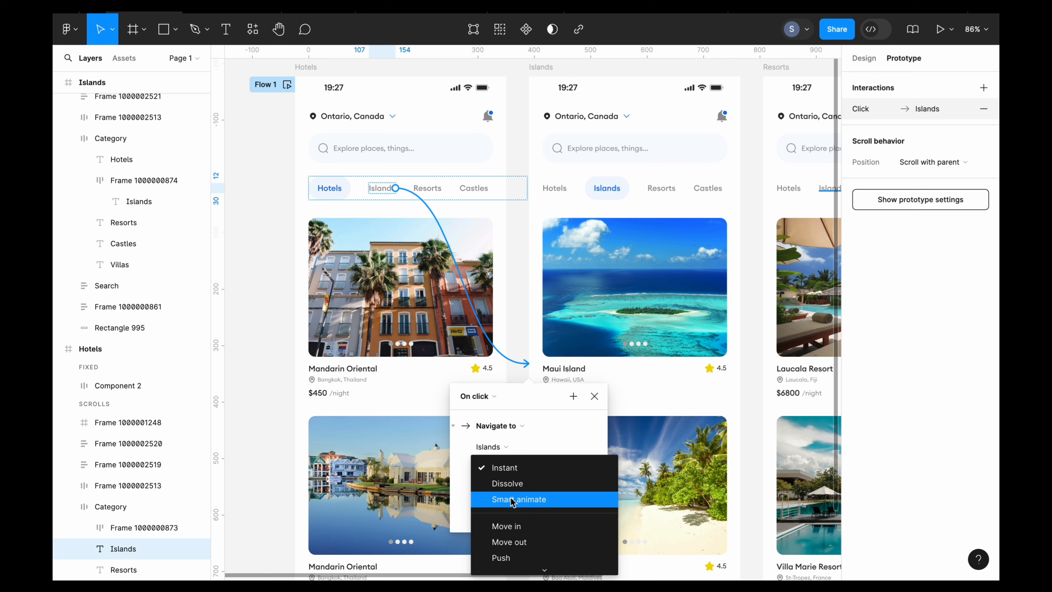
pyautogui.click(512, 500)
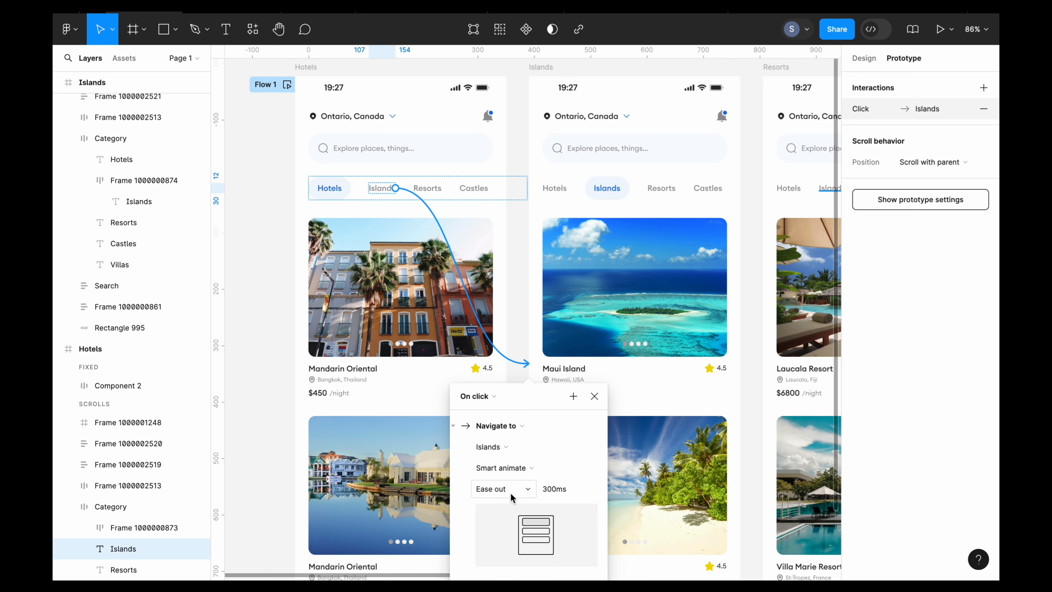
pyautogui.click(513, 494)
pyautogui.click(512, 489)
pyautogui.click(524, 333)
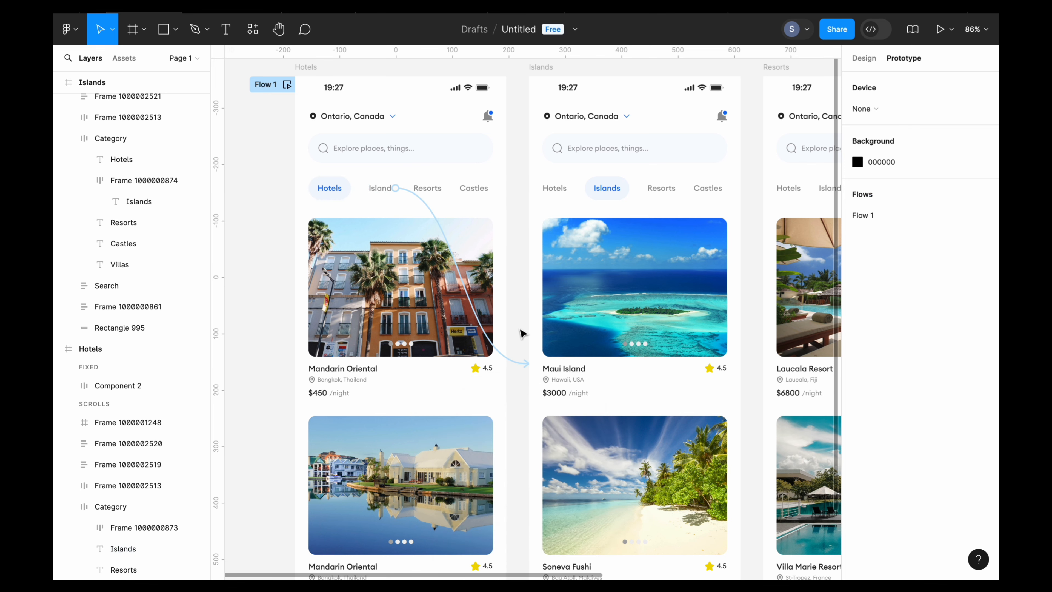
# - Connect the Resorts label in the Hotels frame to the Resorts frame with an on-click Smart animate interaction
pyautogui.hscroll(2, 524, 333)
pyautogui.click(357, 186)
pyautogui.doubleClick(356, 186)
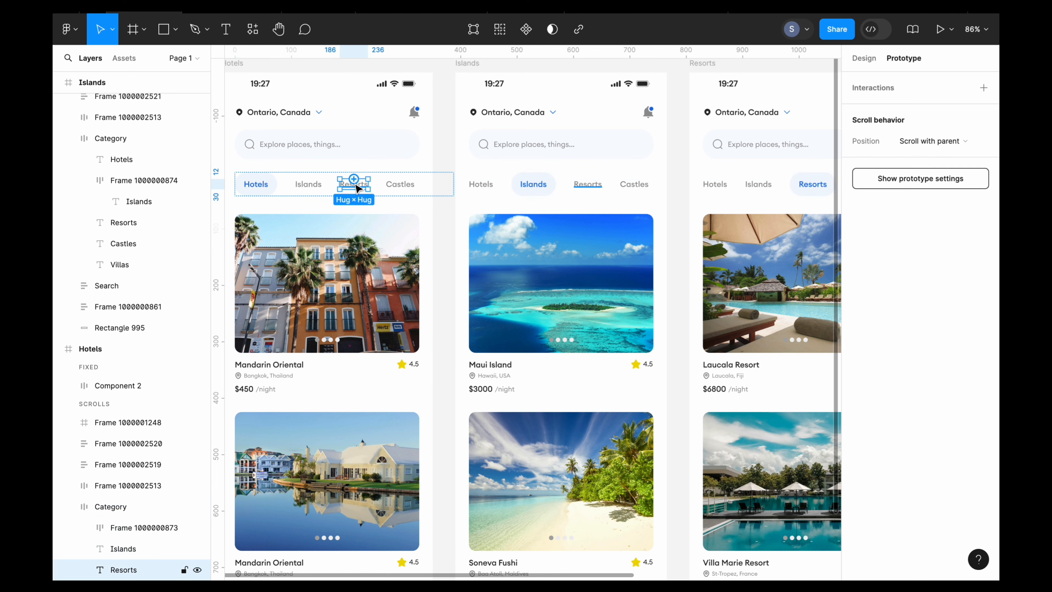
pyautogui.scroll(-3, 370, 190)
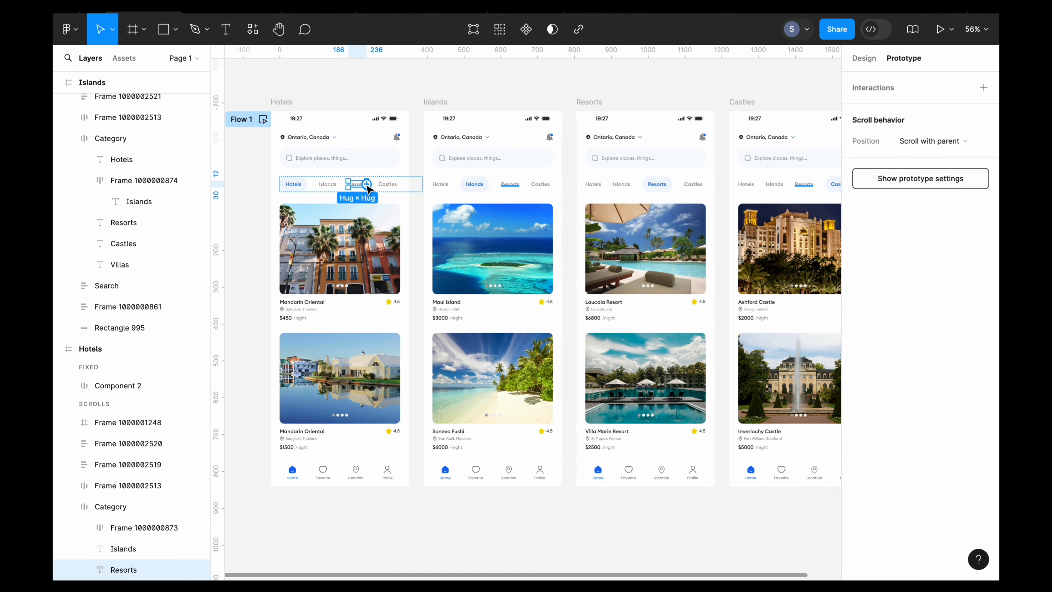
pyautogui.scroll(6, 370, 190)
pyautogui.scroll(-3, 410, 186)
pyautogui.scroll(-3, 409, 186)
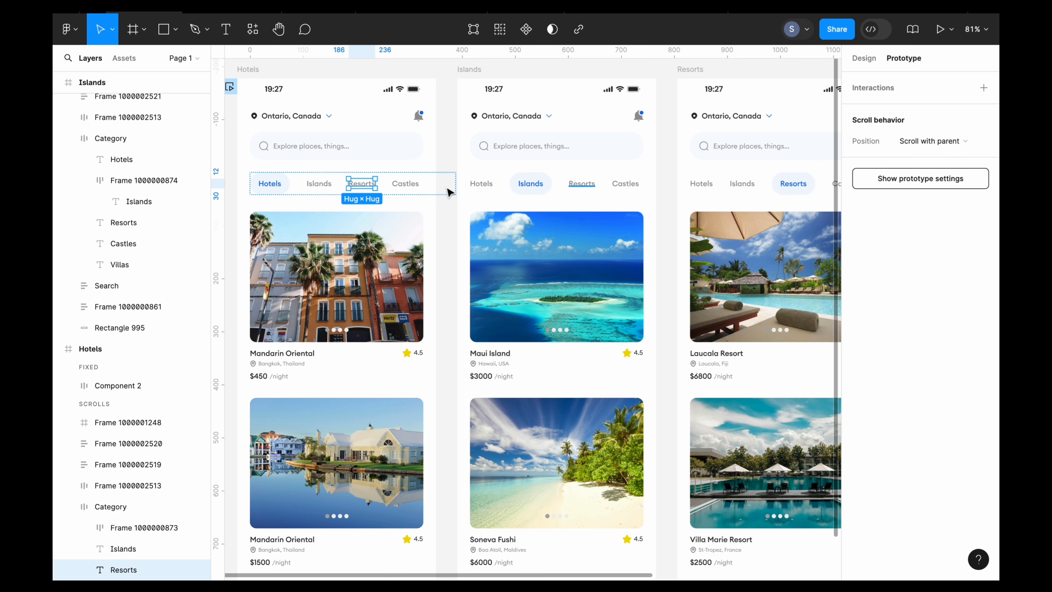
pyautogui.moveTo(378, 186); pyautogui.dragTo(684, 211)
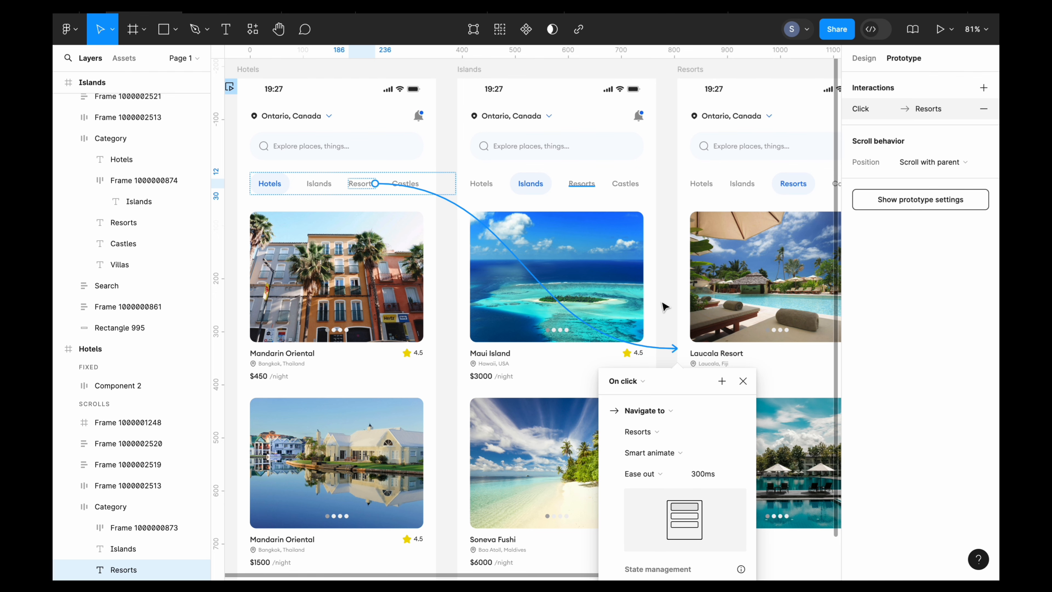
pyautogui.click(669, 310)
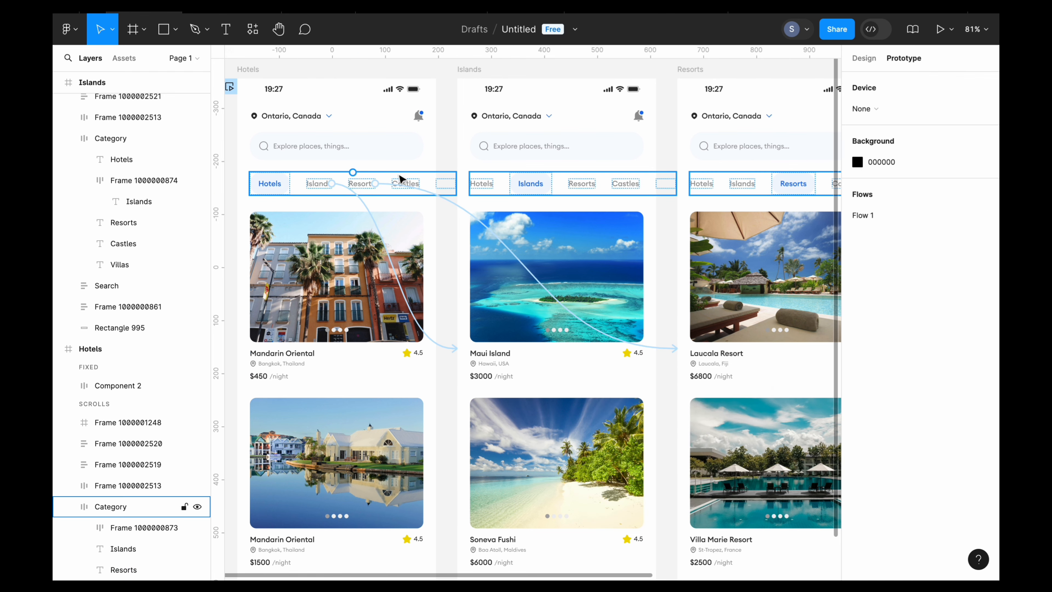
# - Connect the Castles label in the Hotels frame to the Castles frame with an on-click Smart animate interaction
pyautogui.scroll(5, 406, 178)
pyautogui.doubleClick(412, 196)
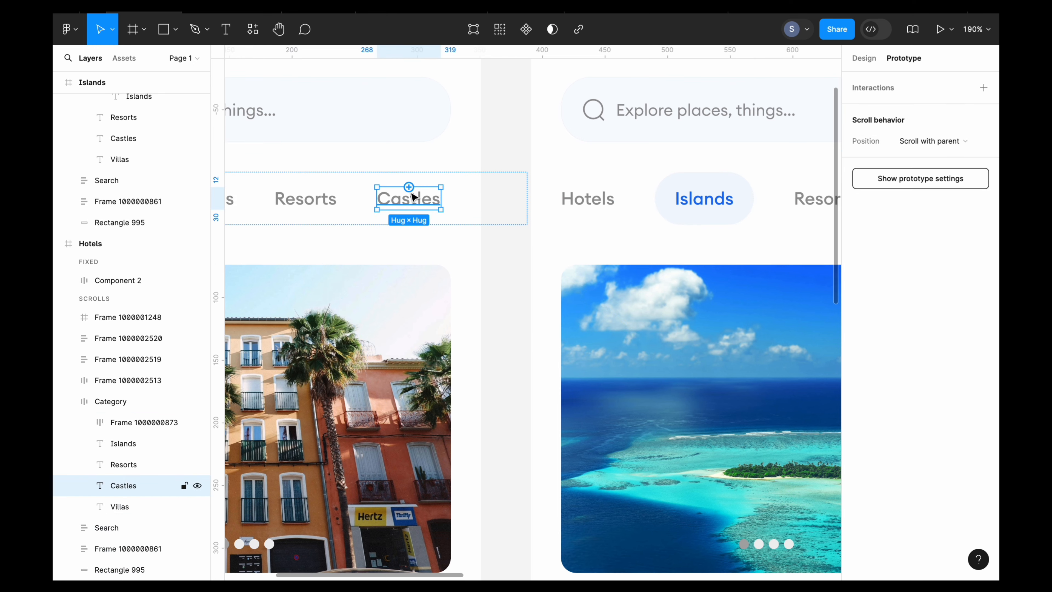
pyautogui.scroll(-5, 419, 198)
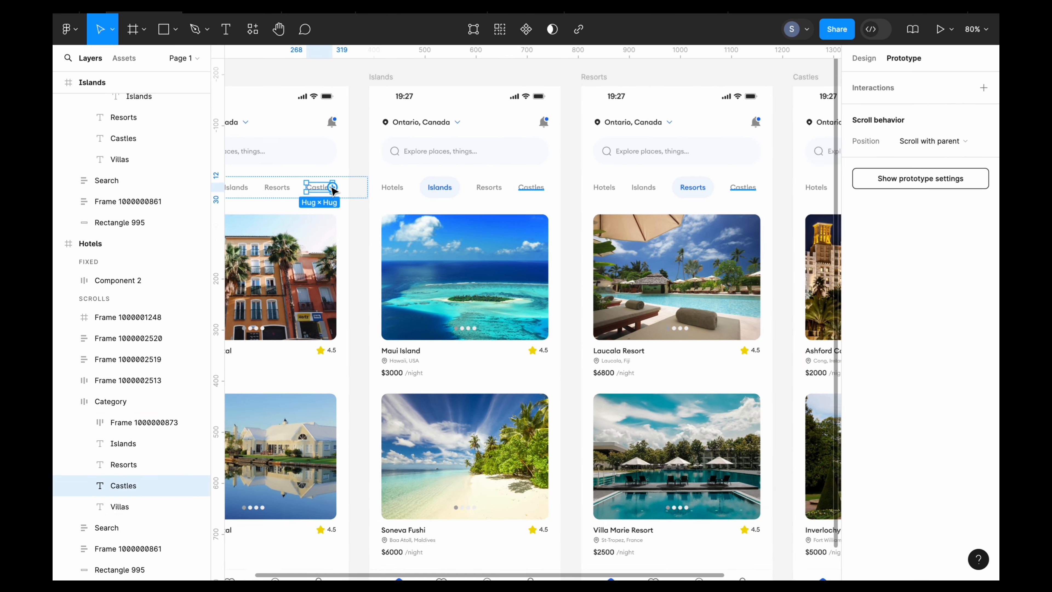
pyautogui.moveTo(340, 188); pyautogui.dragTo(764, 195)
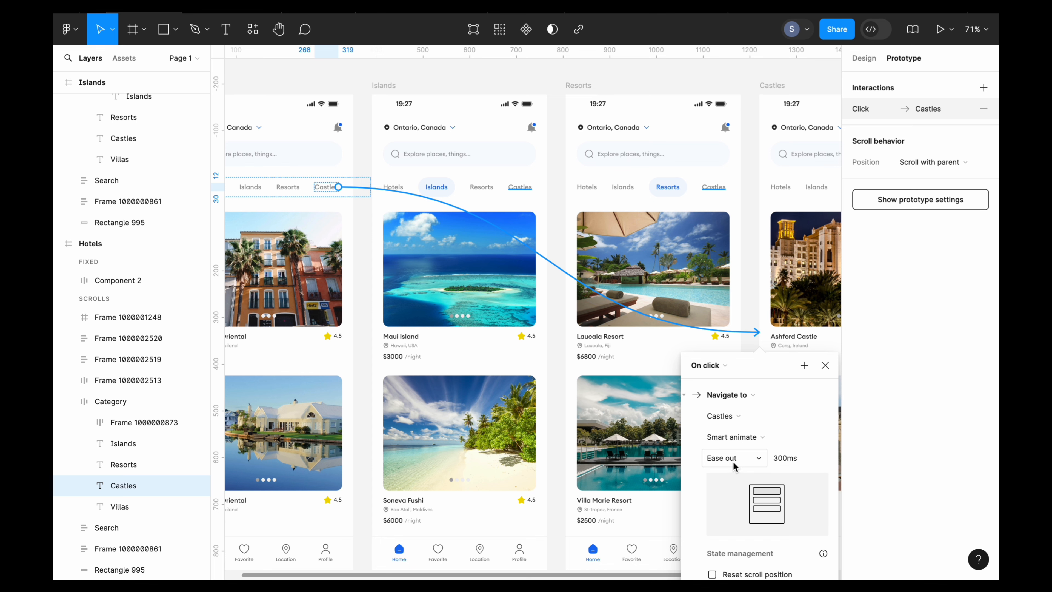
pyautogui.click(753, 256)
# - Connect the Hotels label in the Islands frame back to the Hotels frame with an on-click Smart animate interaction
pyautogui.hscroll(-3, 752, 256)
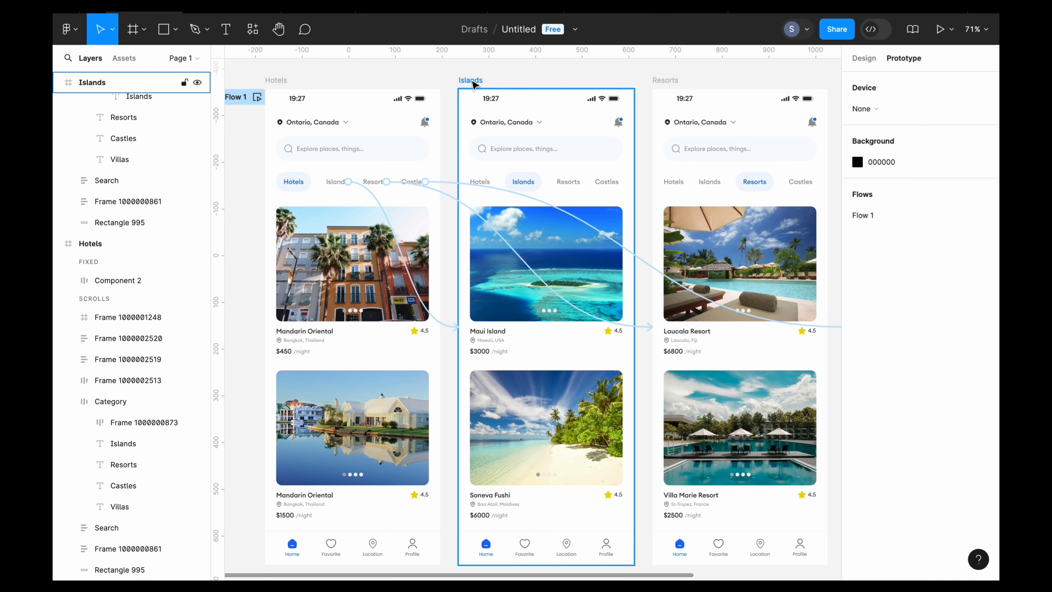
pyautogui.scroll(3, 475, 85)
pyautogui.hscroll(-1, 474, 85)
pyautogui.doubleClick(528, 200)
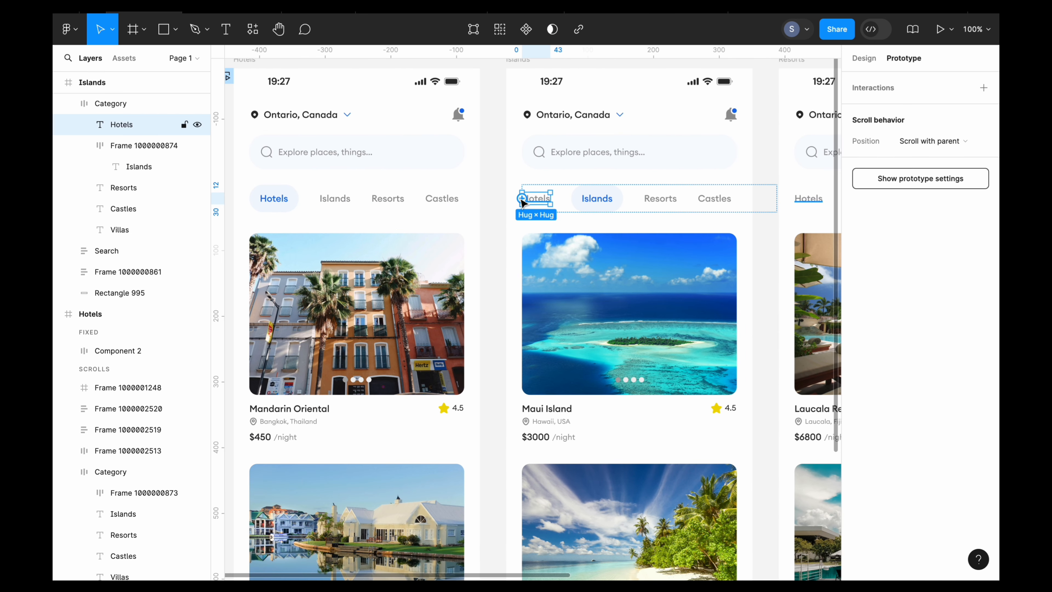
pyautogui.moveTo(522, 202); pyautogui.dragTo(477, 350)
pyautogui.scroll(-2, 457, 454)
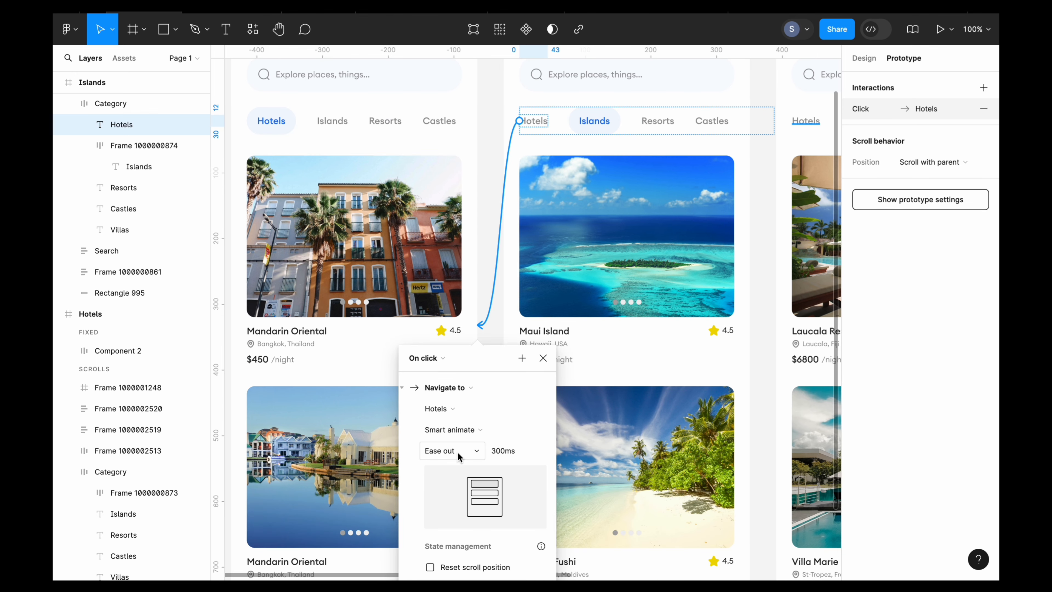
pyautogui.scroll(5, 458, 454)
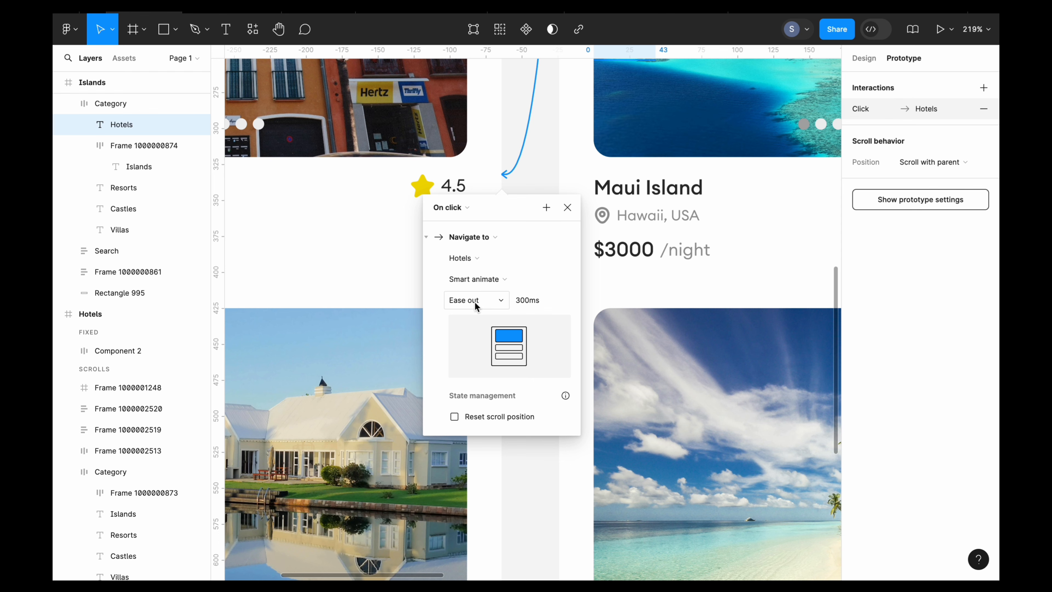
pyautogui.click(516, 463)
# - Connect the Resorts label in the Islands frame to the Resorts frame with an on-click Smart animate interaction
pyautogui.scroll(-5, 516, 463)
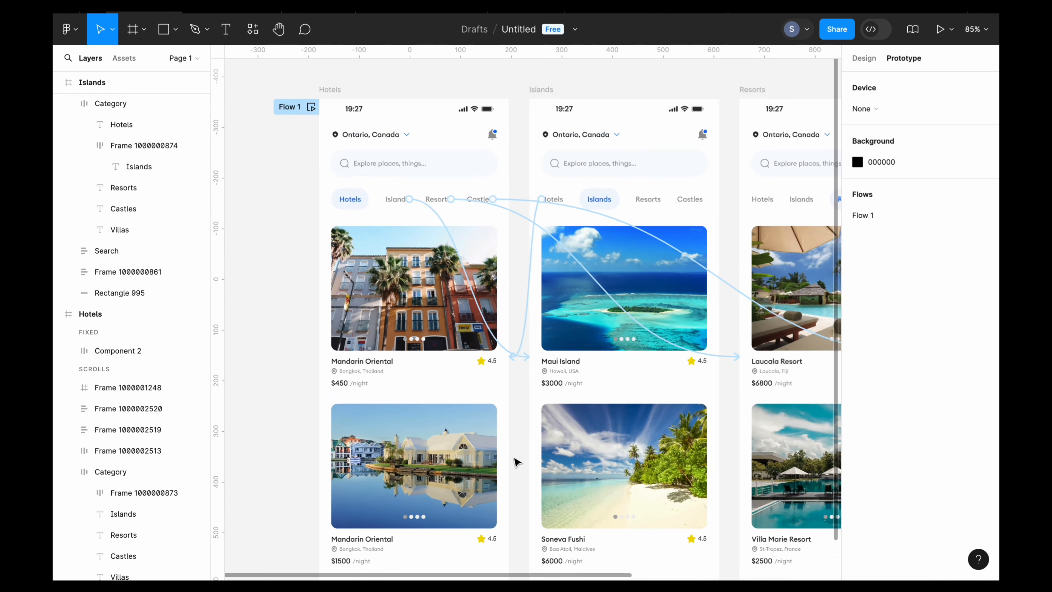
pyautogui.scroll(-2, 516, 463)
pyautogui.doubleClick(529, 242)
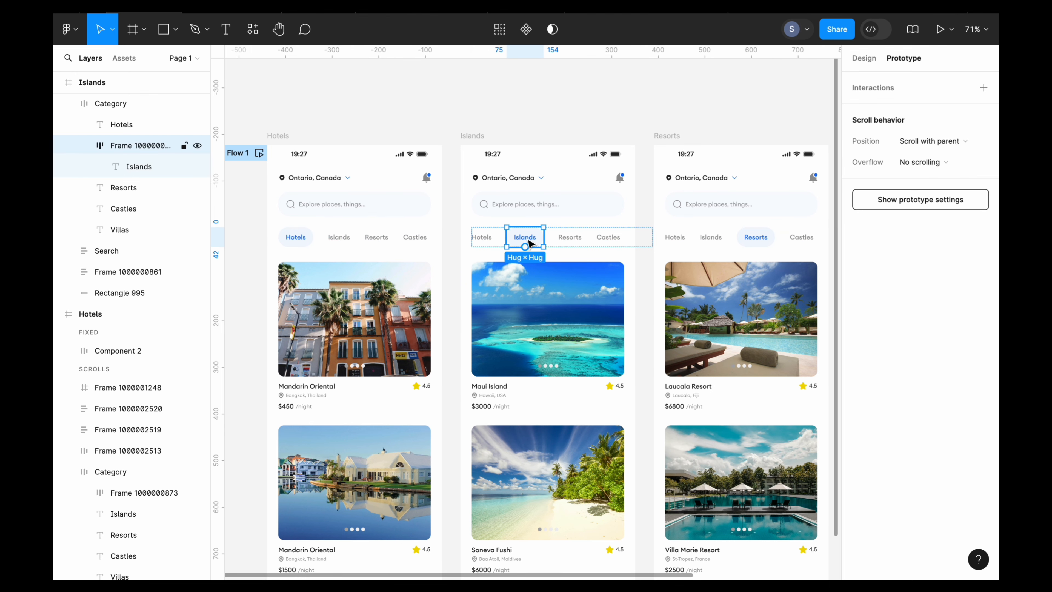
pyautogui.scroll(2, 526, 242)
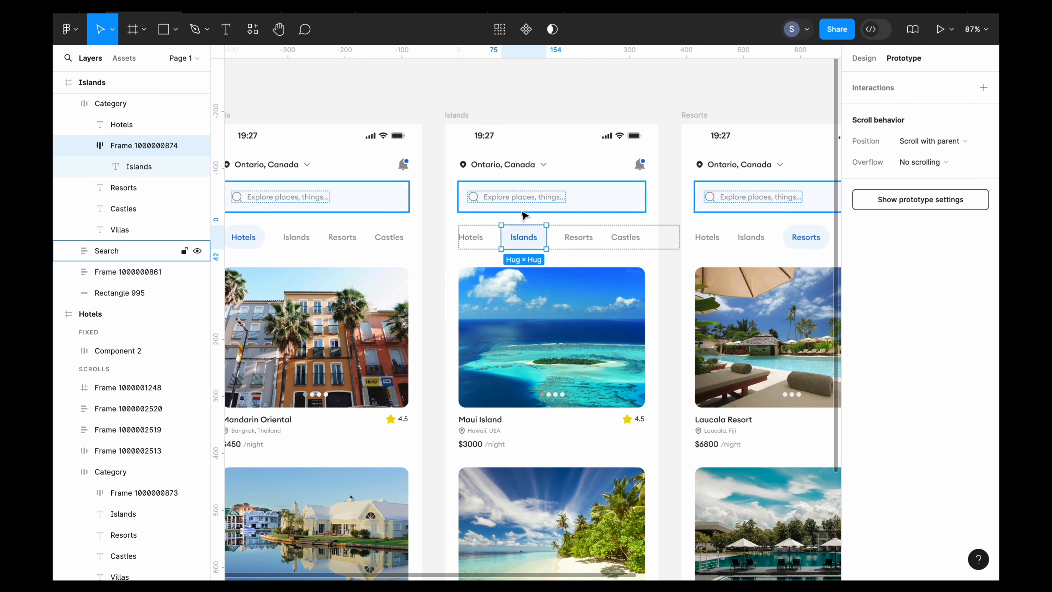
pyautogui.click(579, 237)
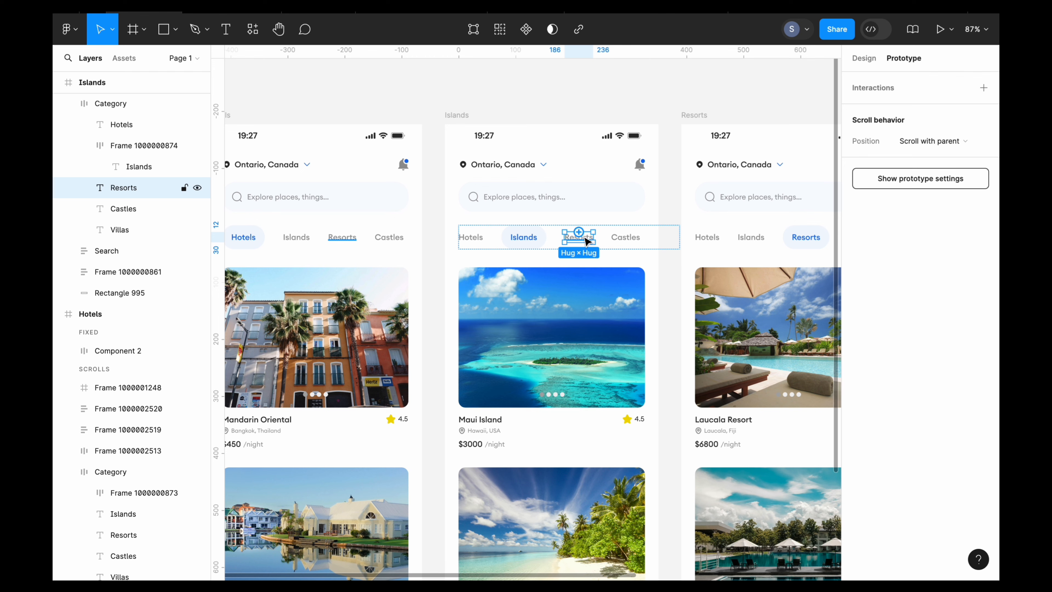
pyautogui.hscroll(3, 587, 241)
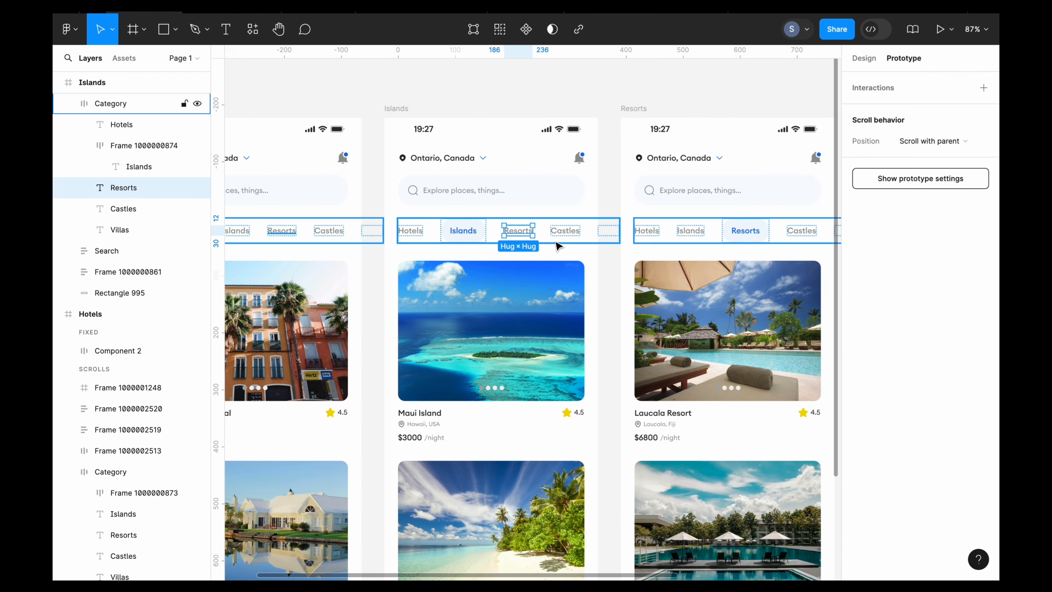
pyautogui.hscroll(3, 533, 239)
pyautogui.scroll(-2, 533, 238)
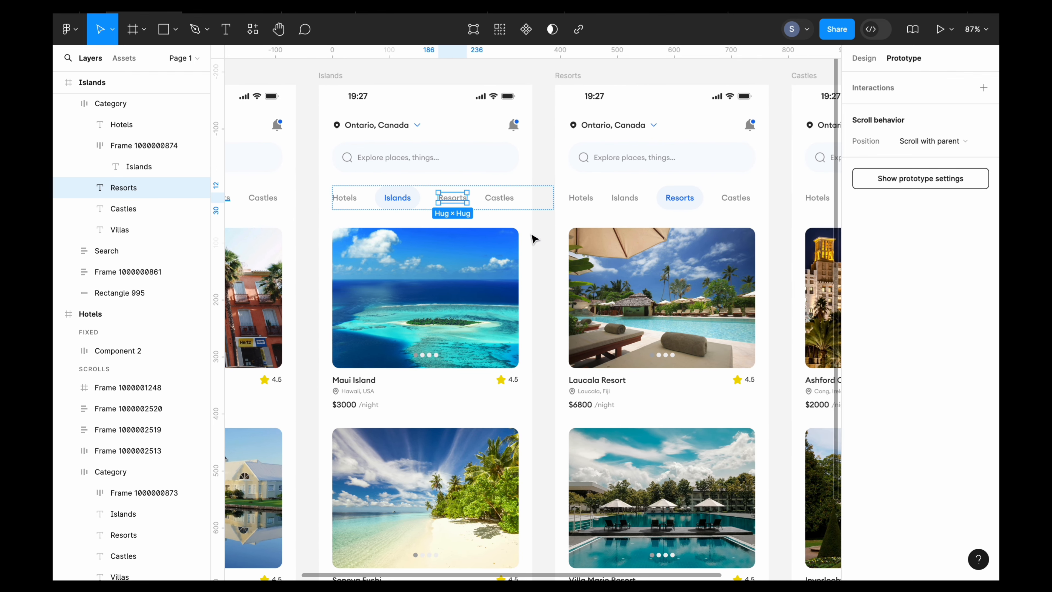
pyautogui.scroll(-5, 534, 238)
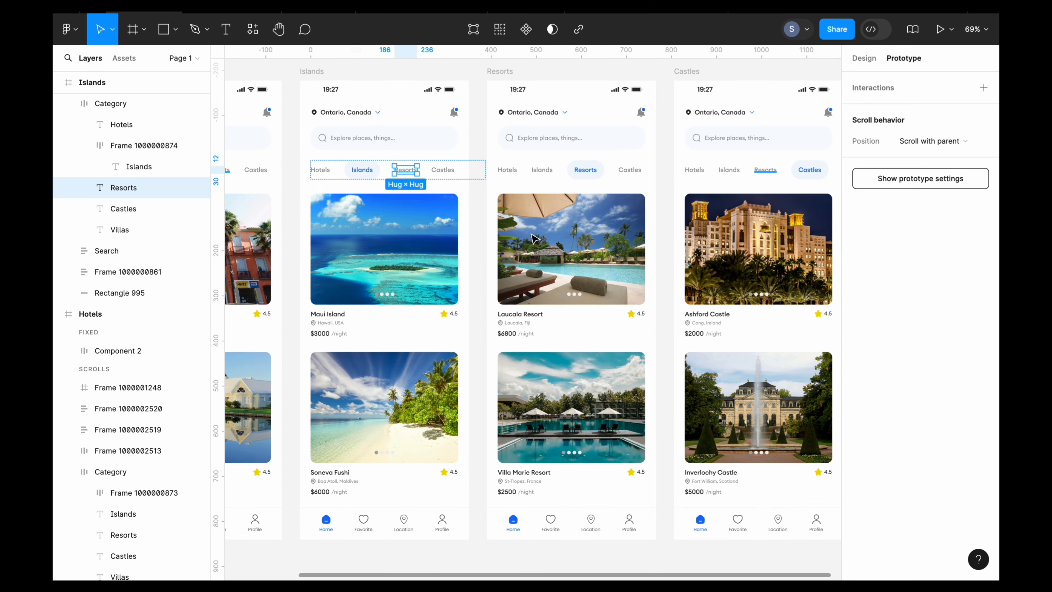
pyautogui.scroll(-3, 422, 174)
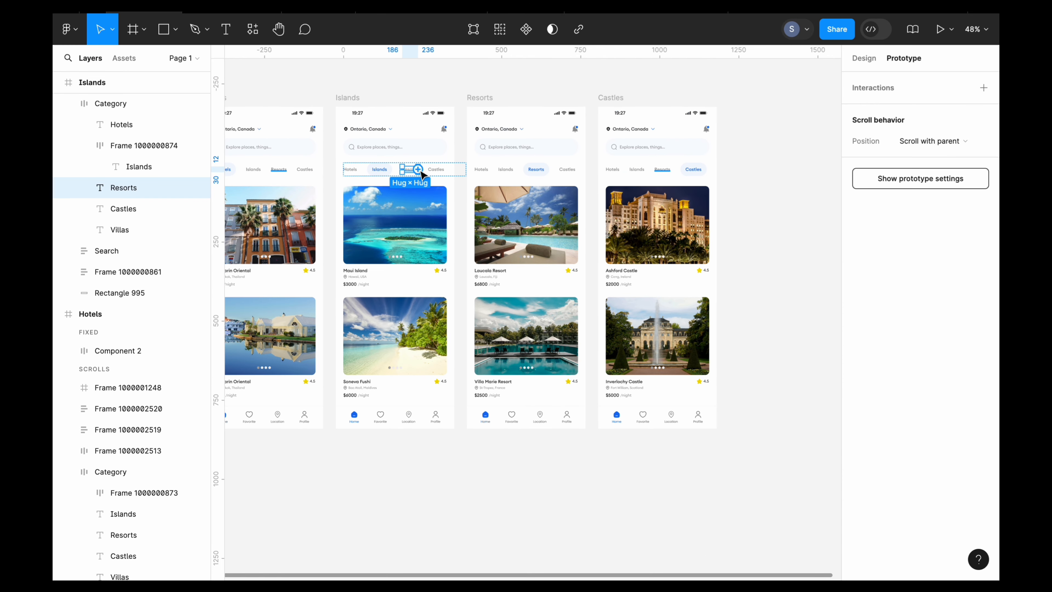
pyautogui.moveTo(419, 169); pyautogui.dragTo(550, 198)
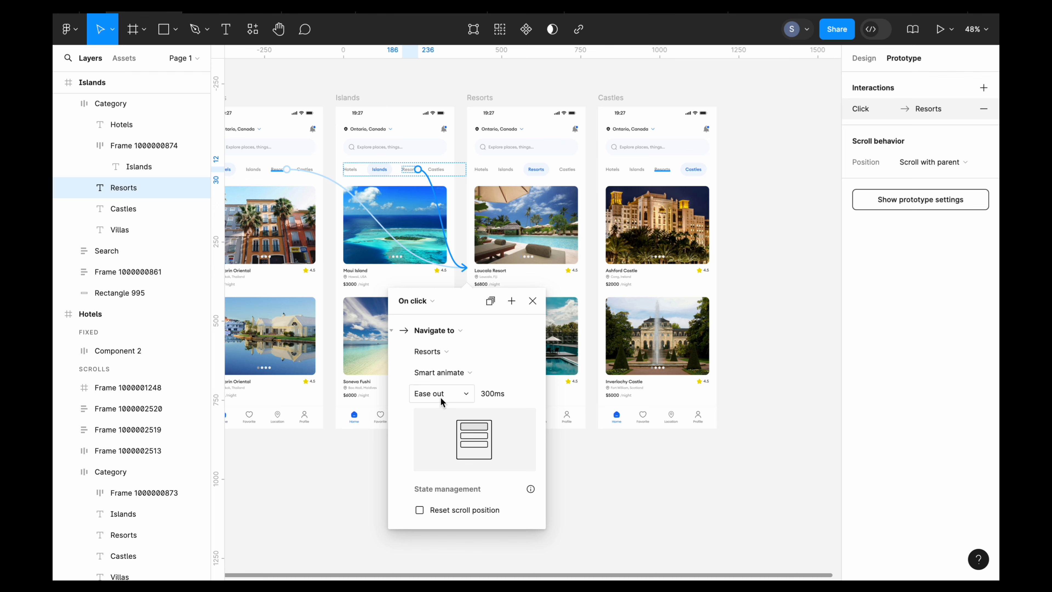
pyautogui.scroll(3, 441, 401)
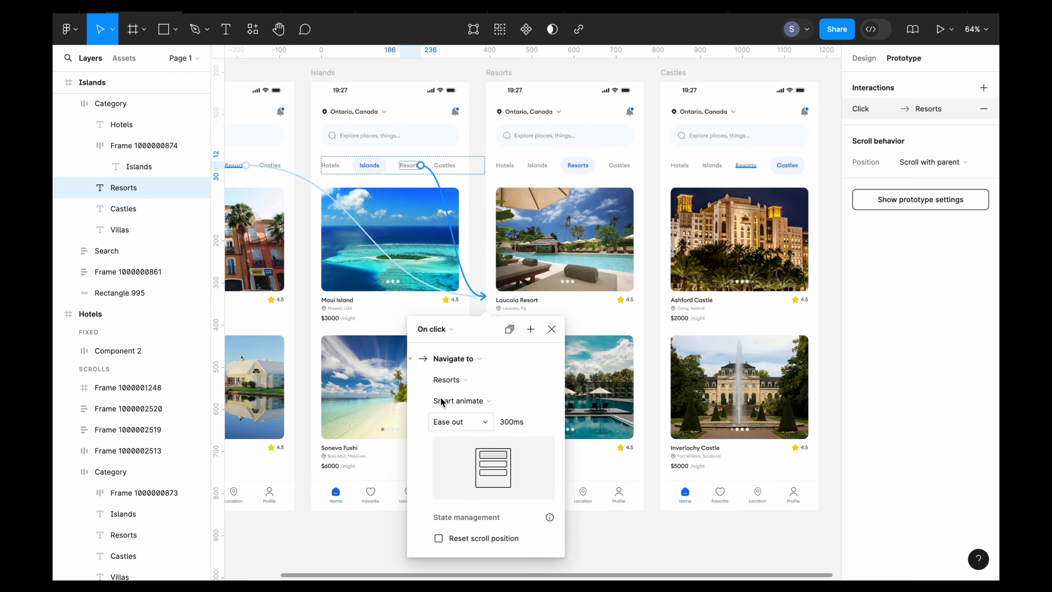
pyautogui.scroll(1, 441, 401)
pyautogui.click(469, 235)
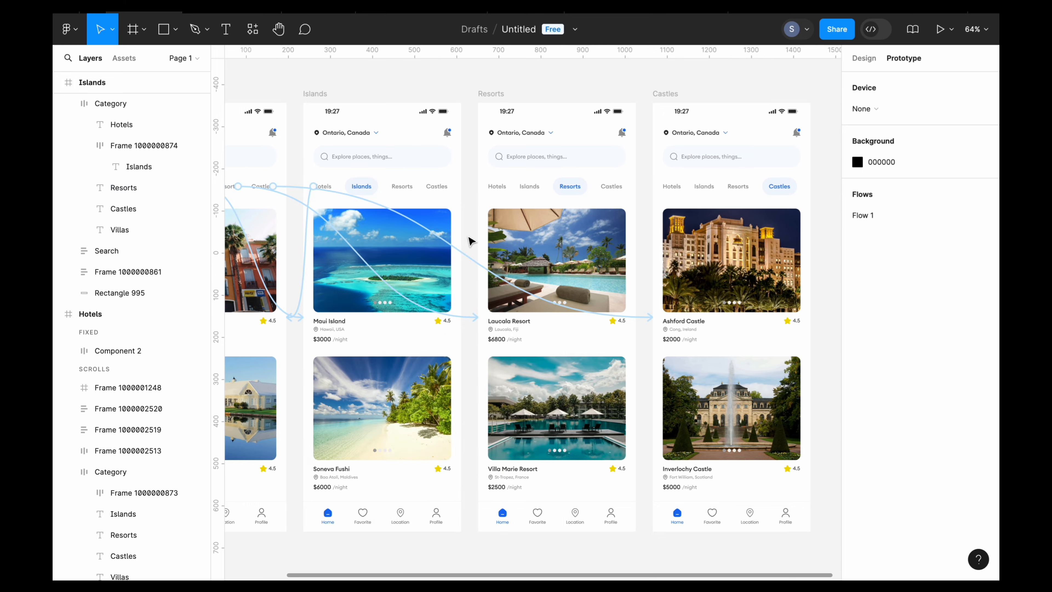
# - Connect the Castles label in the Islands frame to the Castles frame with an on-click Smart animate interaction
pyautogui.scroll(5, 470, 241)
pyautogui.doubleClick(413, 150)
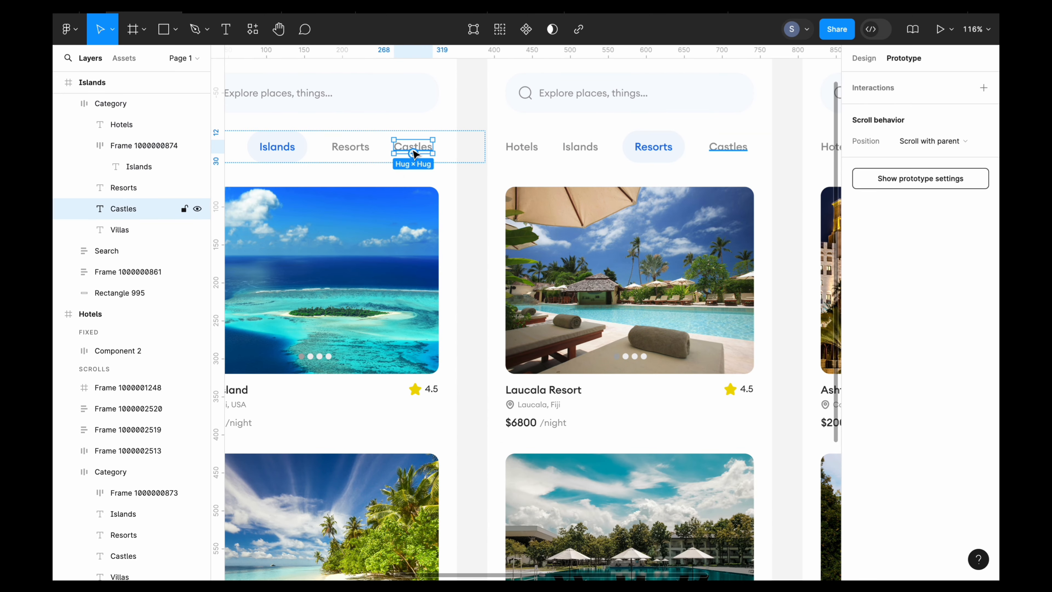
pyautogui.scroll(-5, 414, 154)
pyautogui.scroll(1, 413, 151)
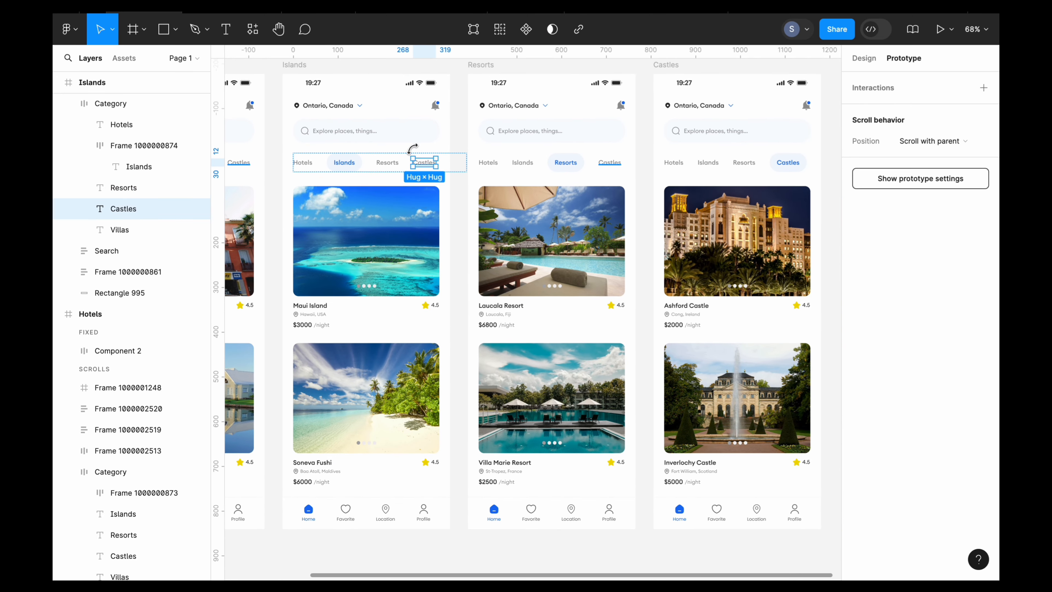
pyautogui.scroll(-3, 427, 168)
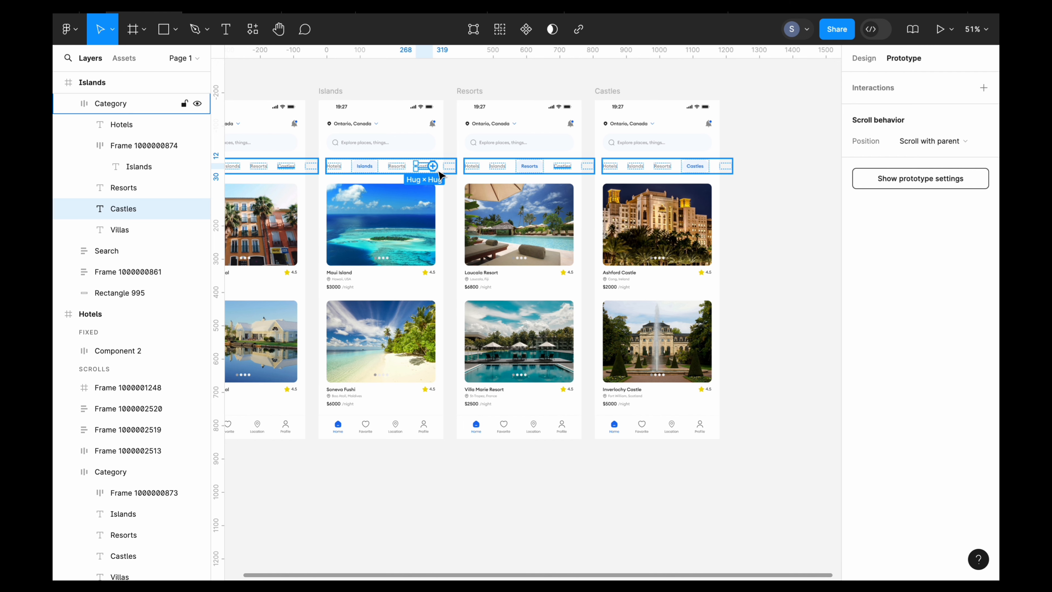
pyautogui.moveTo(433, 166); pyautogui.dragTo(483, 180)
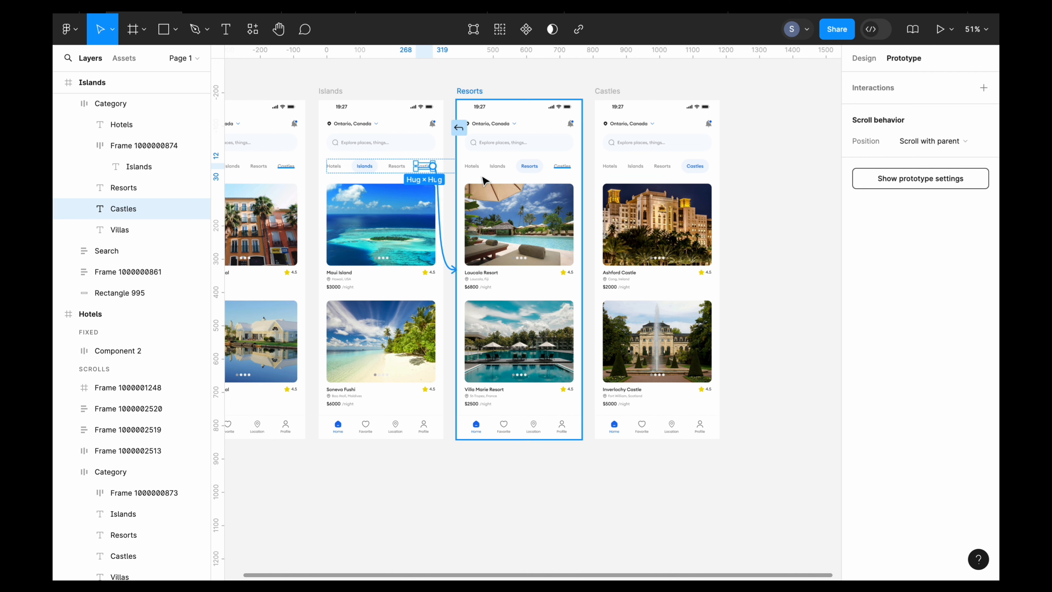
pyautogui.moveTo(585, 190); pyautogui.dragTo(612, 186)
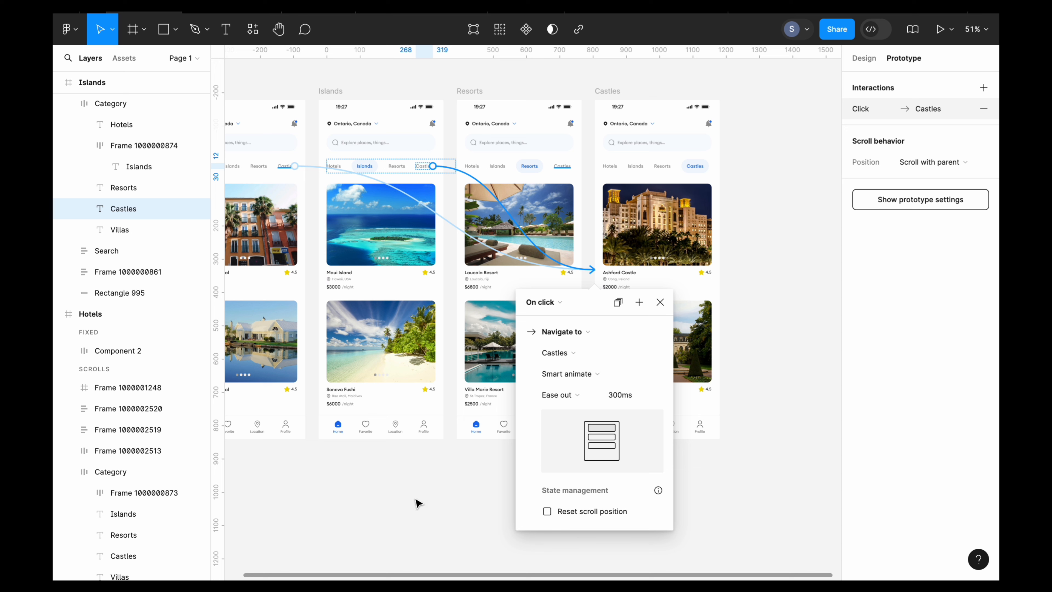
pyautogui.click(446, 469)
# - Connect the Hotels label in the Resorts frame back to the Hotels frame with an on-click Smart animate interaction
pyautogui.keyDown('ctrl'); pyautogui.scroll(5, 446, 469); pyautogui.keyUp('ctrl')
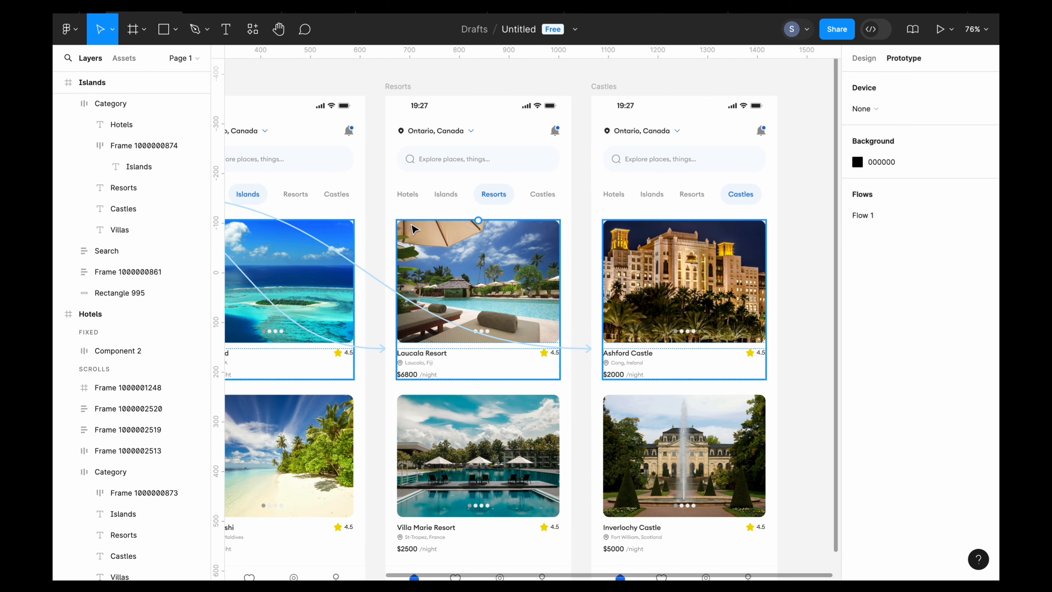
pyautogui.doubleClick(411, 196)
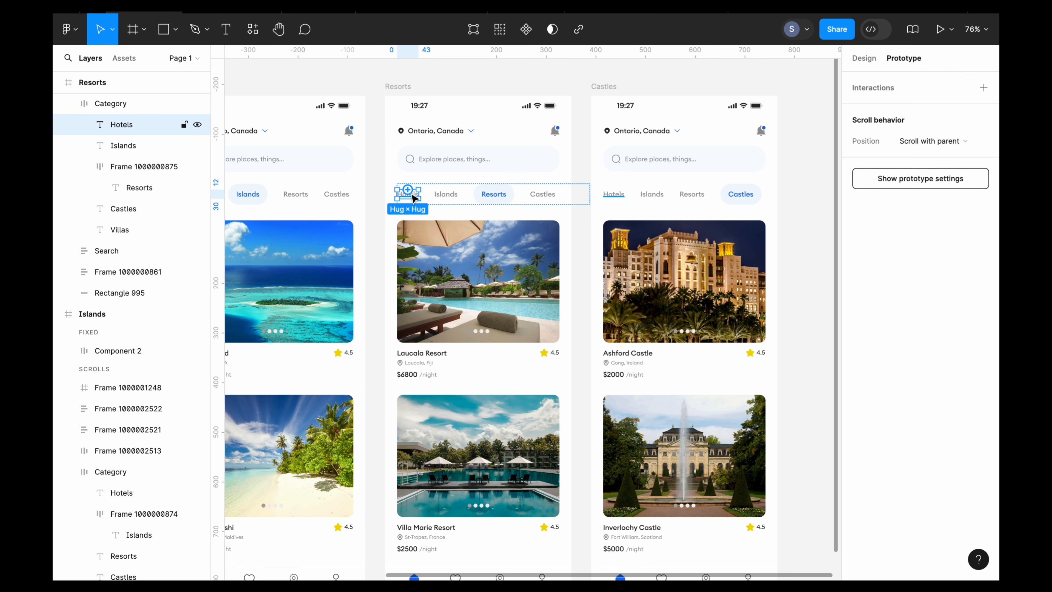
pyautogui.keyDown('ctrl'); pyautogui.scroll(-5, 414, 198); pyautogui.keyUp('ctrl')
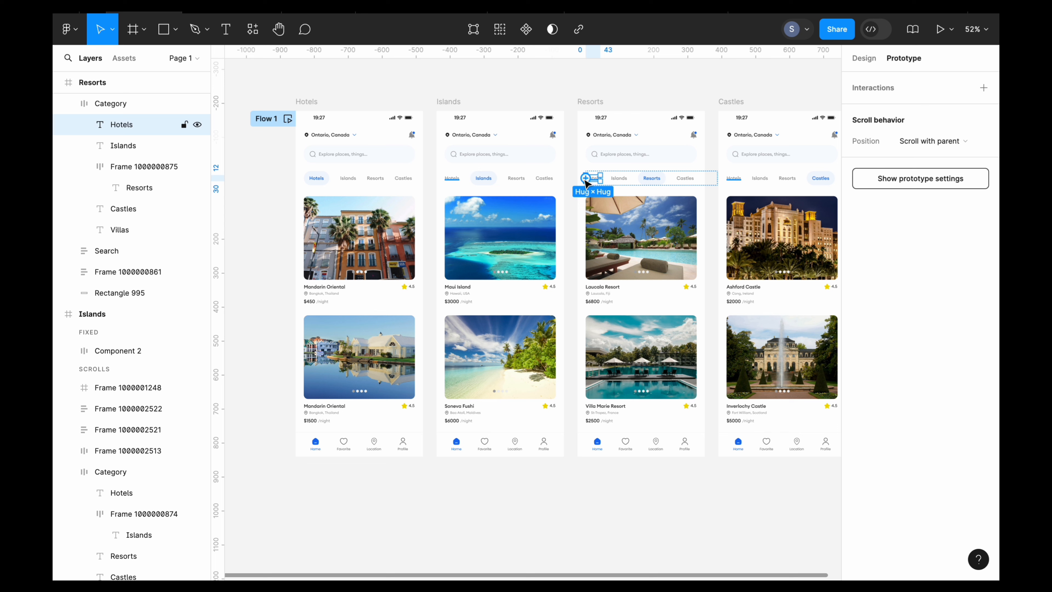
pyautogui.moveTo(586, 181); pyautogui.dragTo(425, 198)
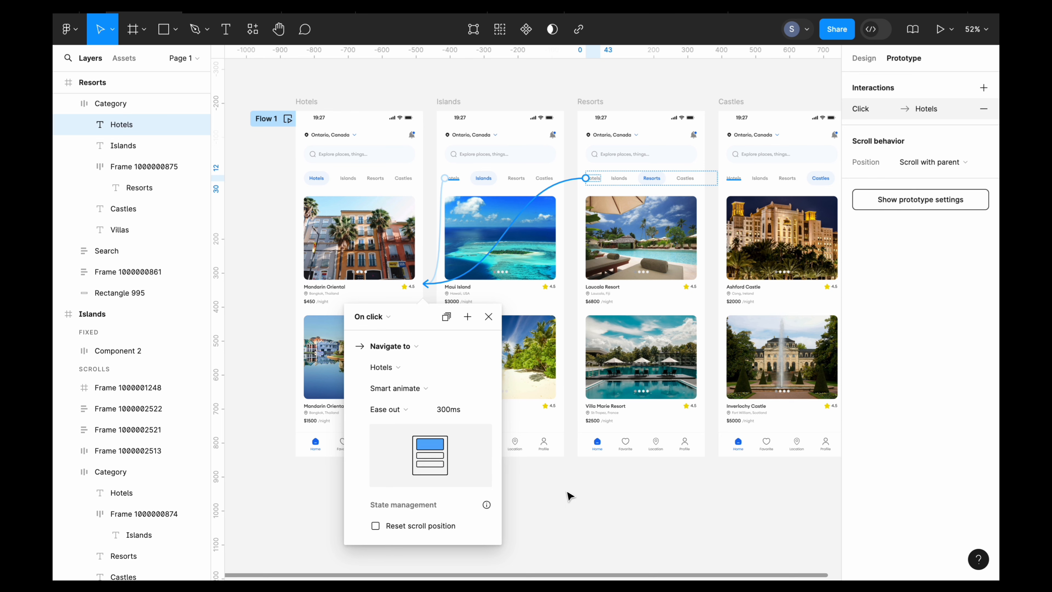
pyautogui.click(582, 514)
# - Connect the Islands label in the Resorts frame back to the Islands frame with an on-click Smart animate interaction
pyautogui.click(567, 256)
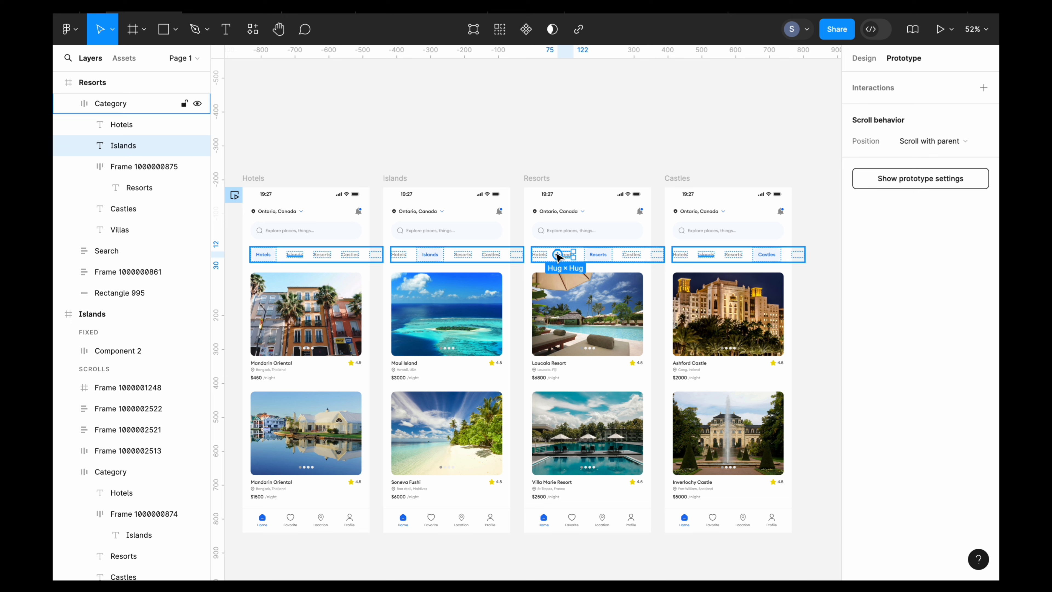
pyautogui.moveTo(558, 256); pyautogui.dragTo(511, 277)
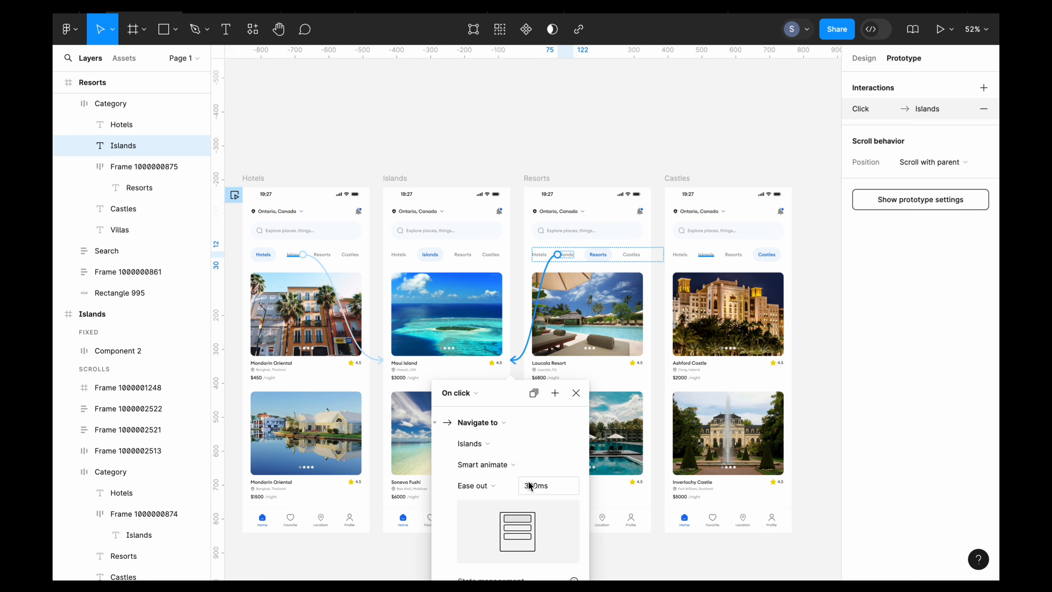
pyautogui.click(645, 170)
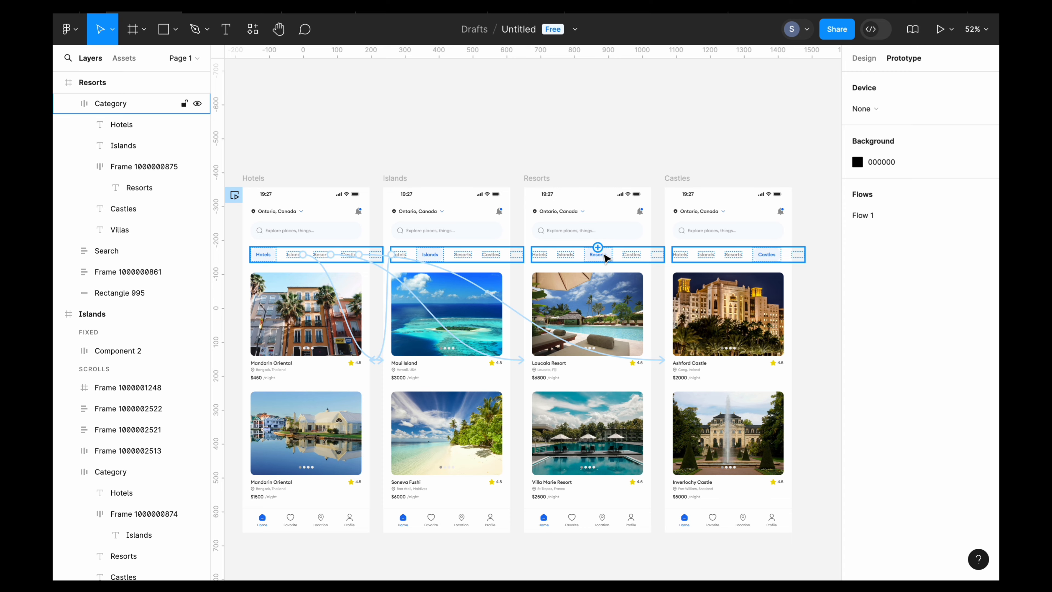
# - Connect the Castles label in the Resorts frame to the Castles frame with an on-click Smart animate interaction
pyautogui.click(604, 256)
pyautogui.scroll(5, 604, 256)
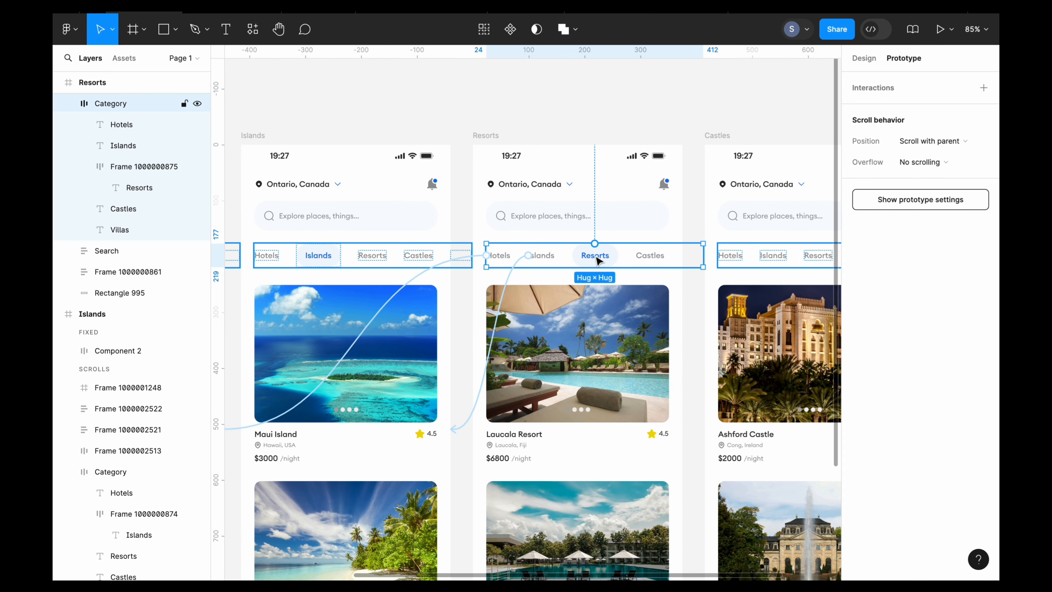
pyautogui.click(495, 135)
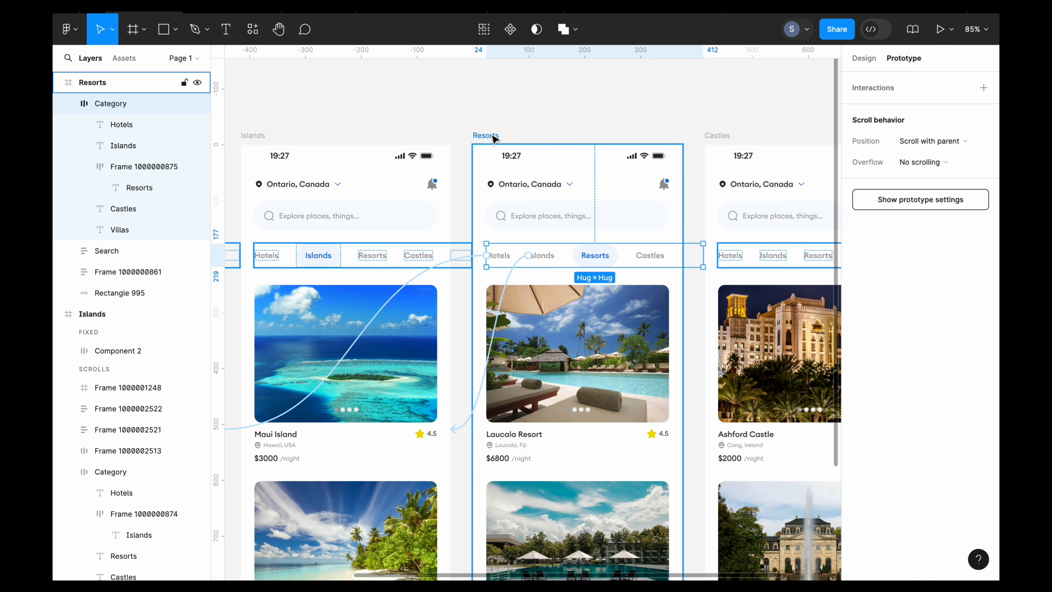
pyautogui.doubleClick(641, 259)
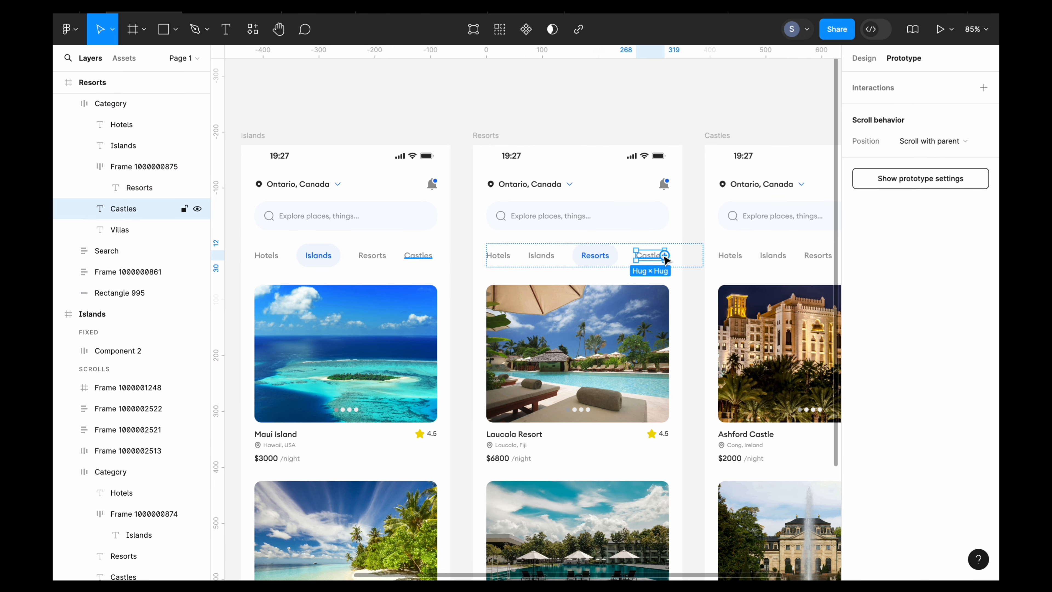
pyautogui.hscroll(5, 667, 259)
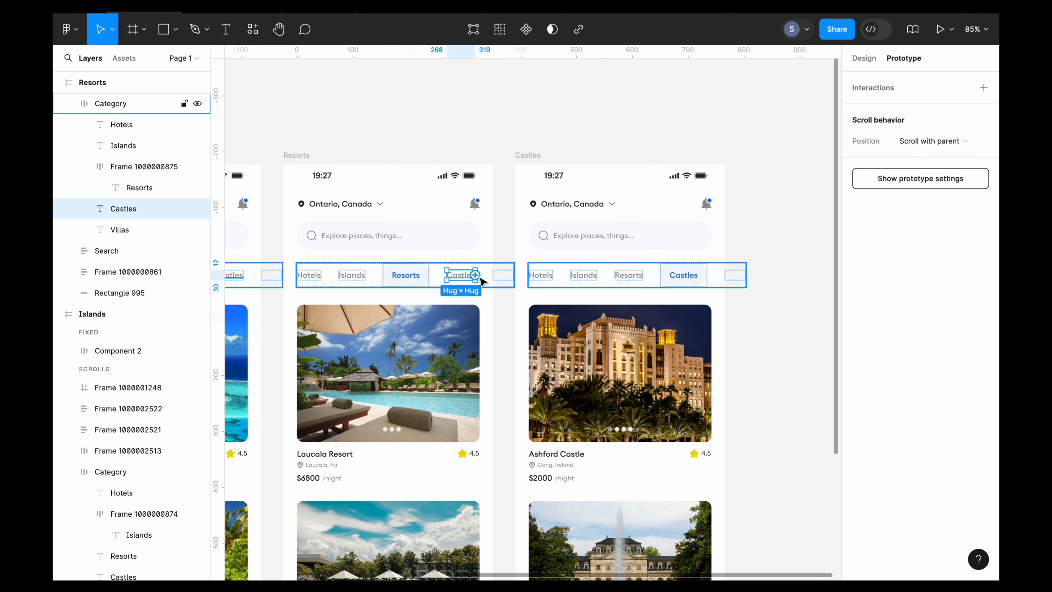
pyautogui.moveTo(477, 277); pyautogui.dragTo(533, 275)
pyautogui.scroll(-3, 532, 273)
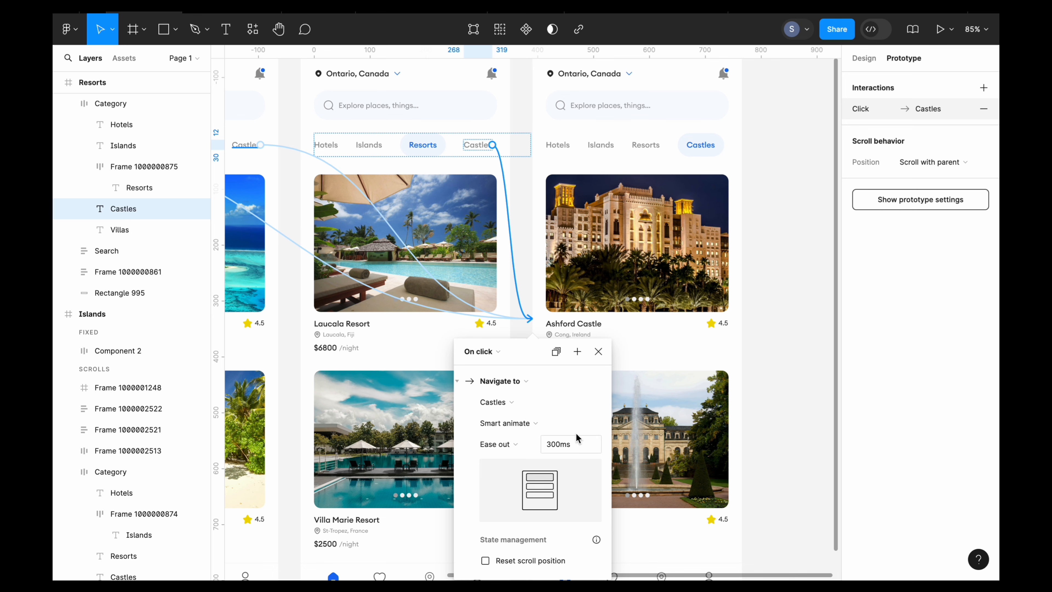
pyautogui.click(756, 368)
# - Connect the Hotels label in the Castles frame back to the Hotels frame with an on-click Smart animate interaction
pyautogui.scroll(1, 758, 369)
pyautogui.scroll(2, 757, 368)
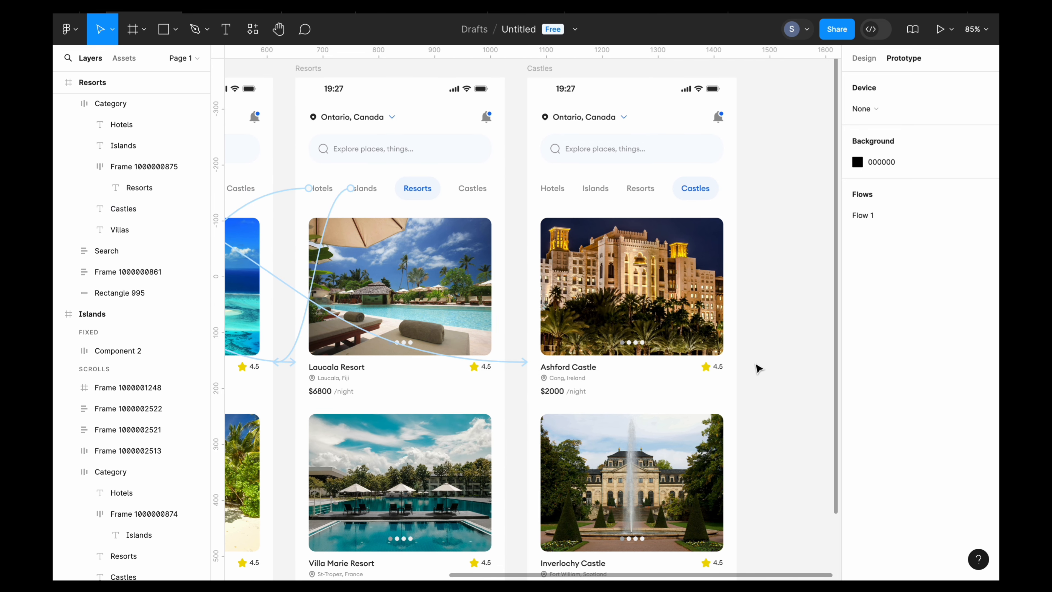
pyautogui.keyDown('ctrl'); pyautogui.scroll(2, 756, 369); pyautogui.keyUp('ctrl')
pyautogui.keyDown('ctrl'); pyautogui.scroll(-4, 757, 369); pyautogui.keyUp('ctrl')
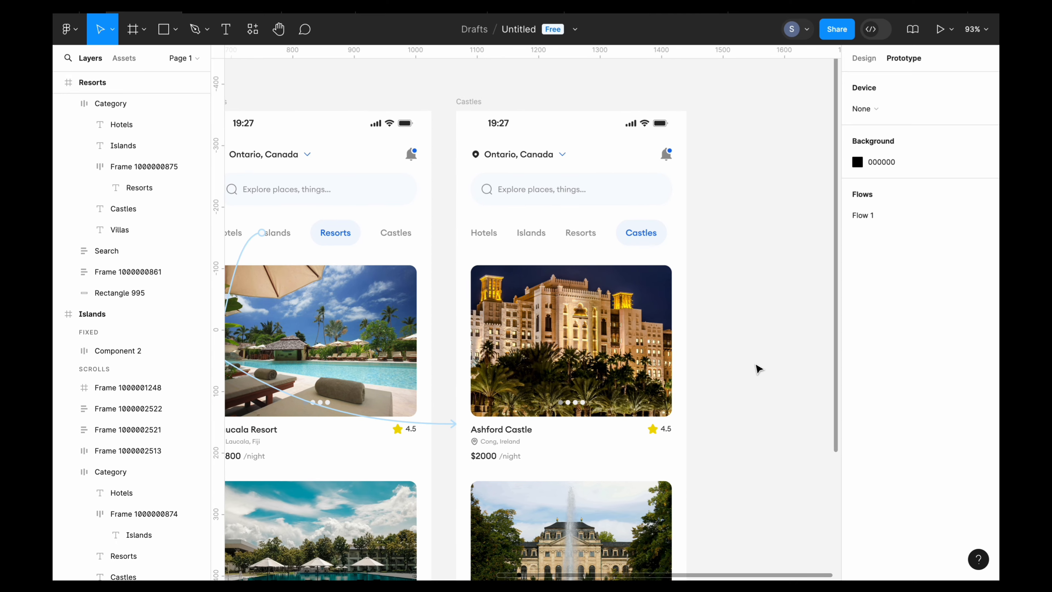
pyautogui.keyDown('ctrl'); pyautogui.scroll(2, 767, 336); pyautogui.keyUp('ctrl')
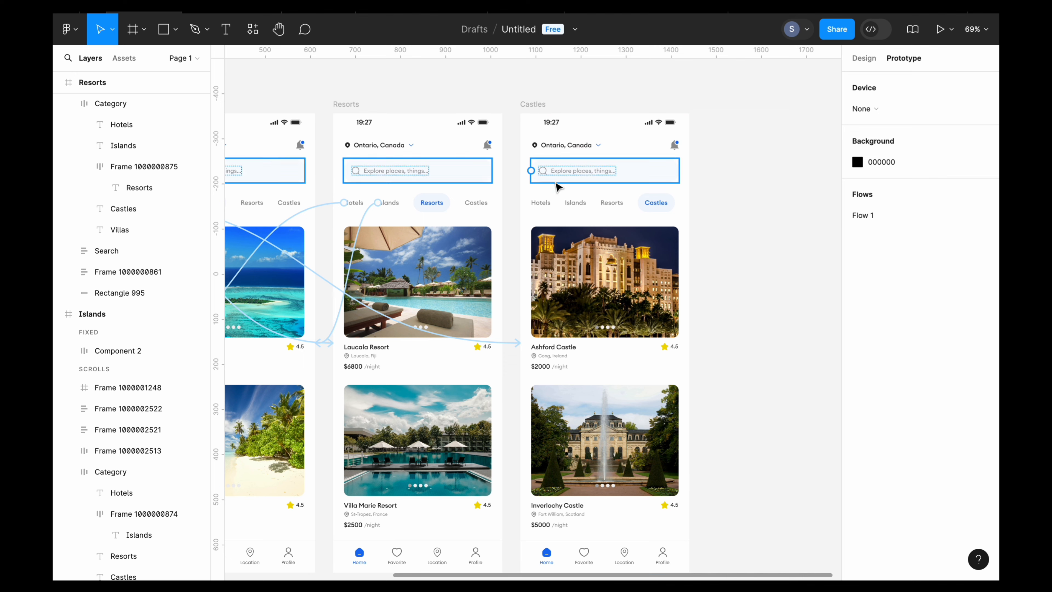
pyautogui.click(549, 202)
pyautogui.click(549, 203)
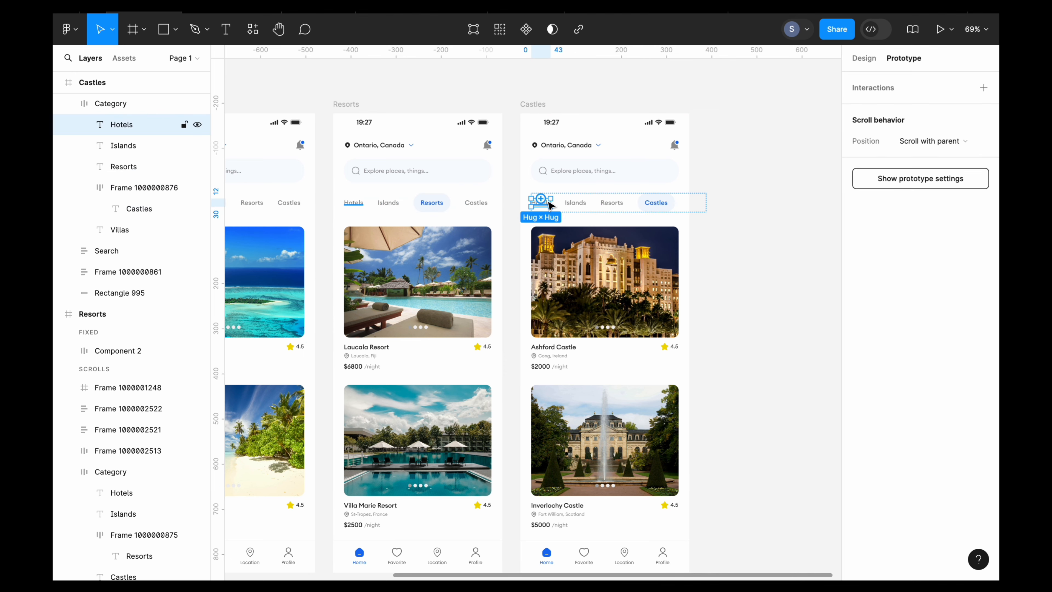
pyautogui.keyDown('ctrl'); pyautogui.scroll(-3, 550, 204); pyautogui.keyUp('ctrl')
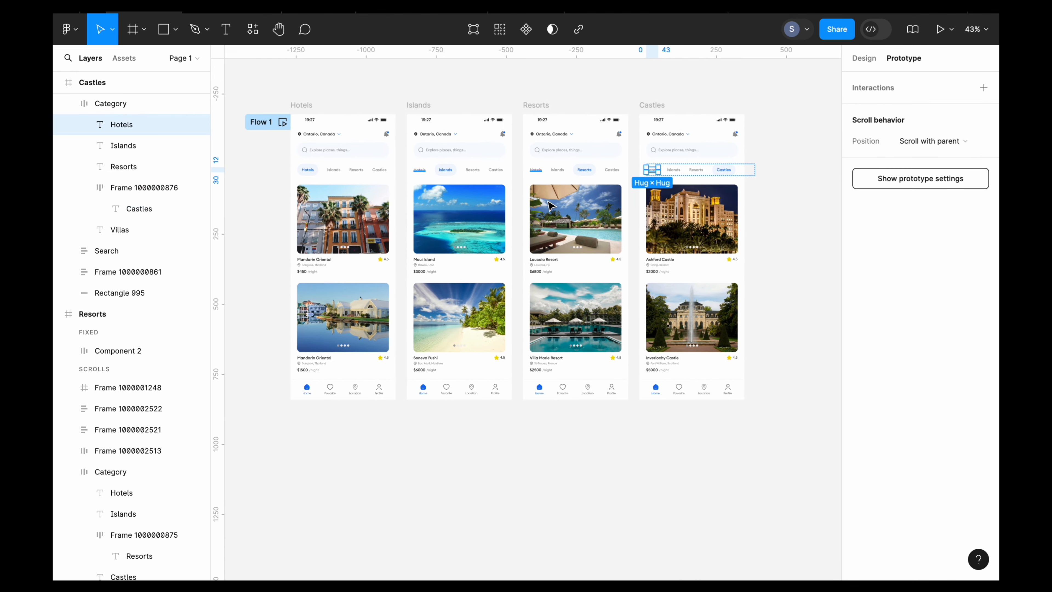
pyautogui.scroll(5, 549, 204)
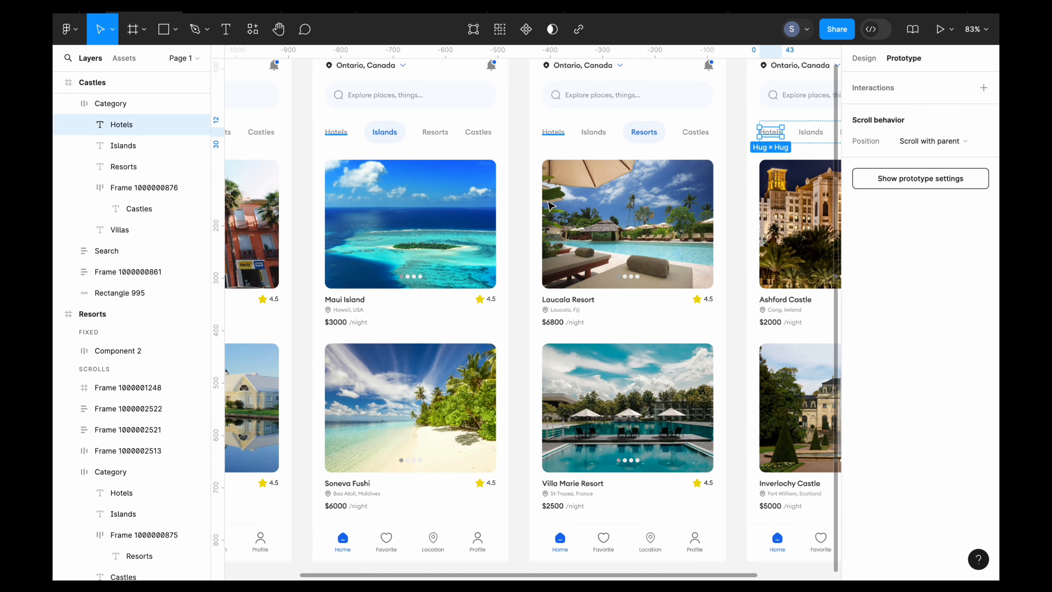
pyautogui.scroll(-3, 550, 204)
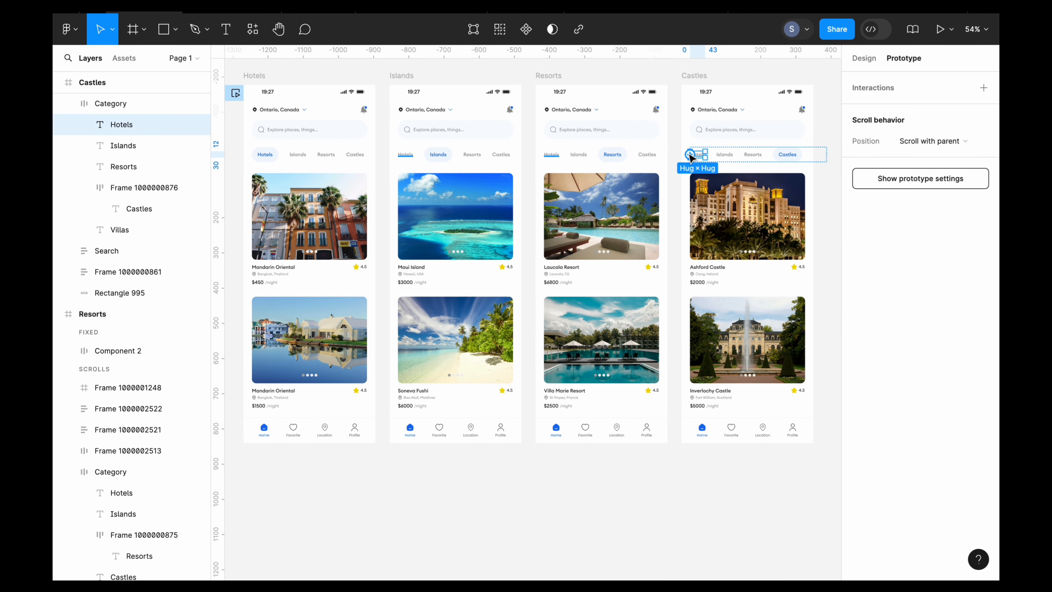
pyautogui.moveTo(690, 155); pyautogui.dragTo(378, 198)
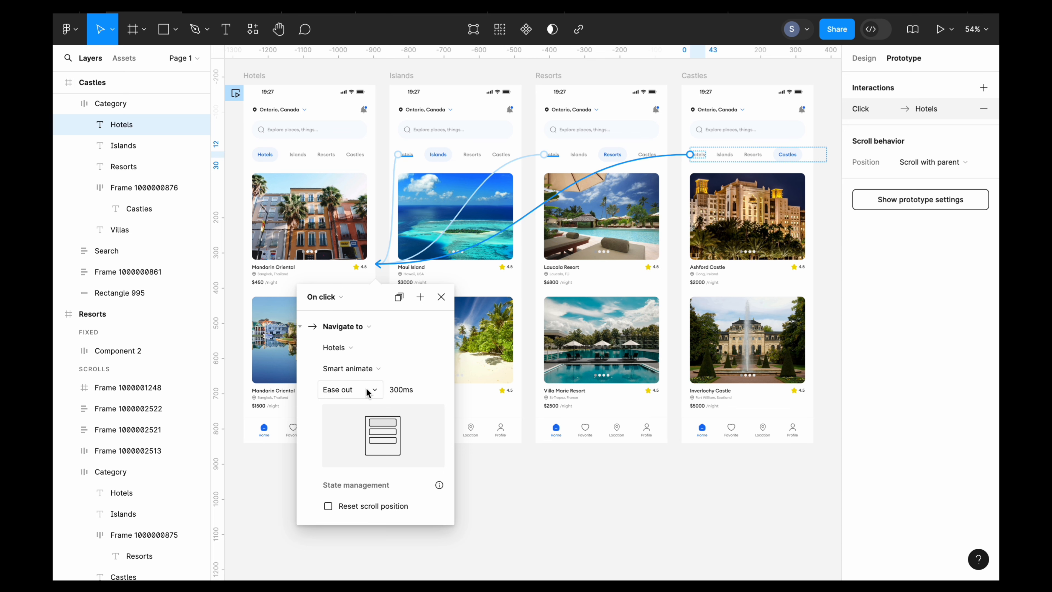
pyautogui.click(521, 498)
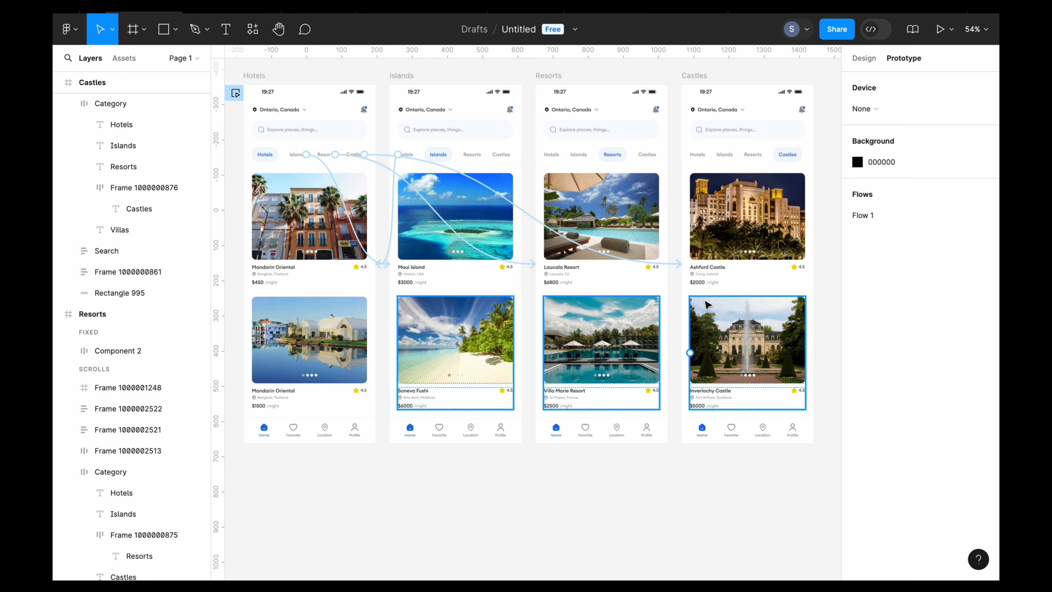
# - Connect the Islands label in the Castles frame back to the Islands frame with an on-click Smart animate interaction
pyautogui.scroll(2, 725, 155)
pyautogui.keyDown('ctrl'); pyautogui.click(725, 156); pyautogui.keyUp('ctrl')
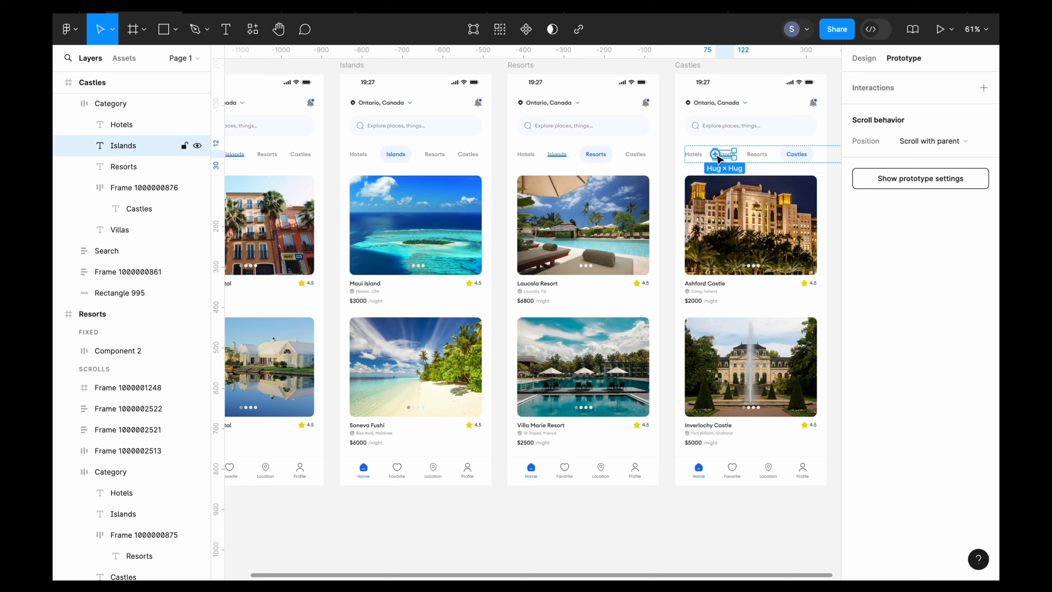
pyautogui.moveTo(716, 157); pyautogui.dragTo(468, 203)
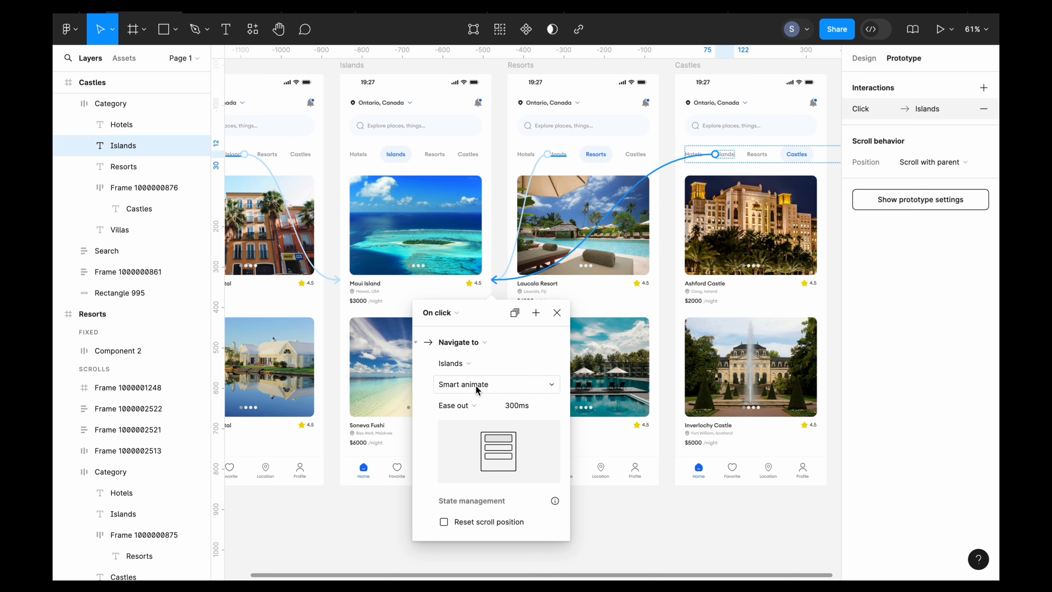
pyautogui.click(596, 505)
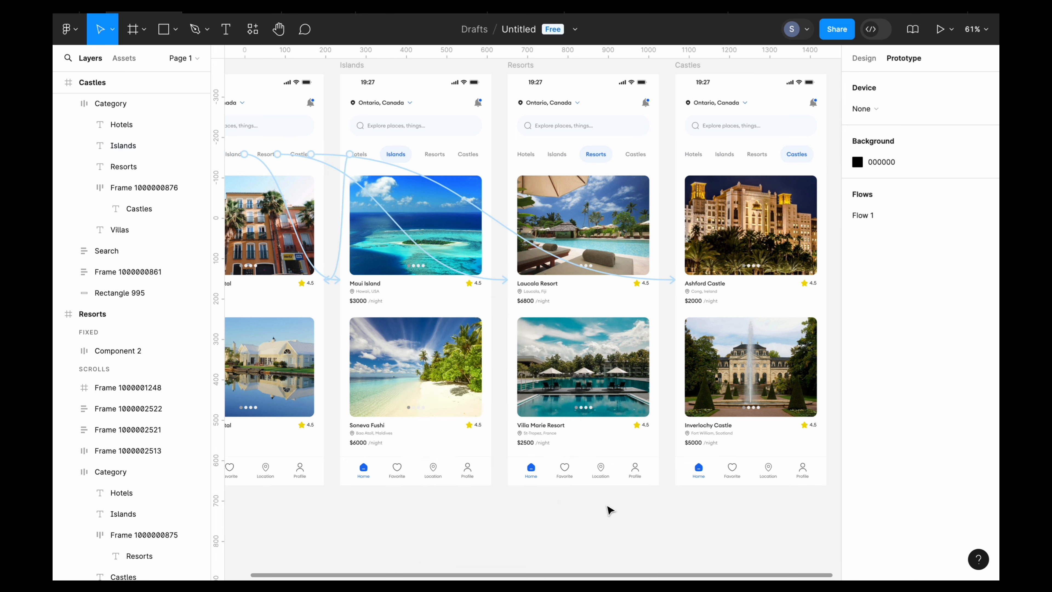
# - Connect the Resorts label in the Castles frame back to the Resorts frame with an on-click Smart animate interaction
pyautogui.doubleClick(756, 156)
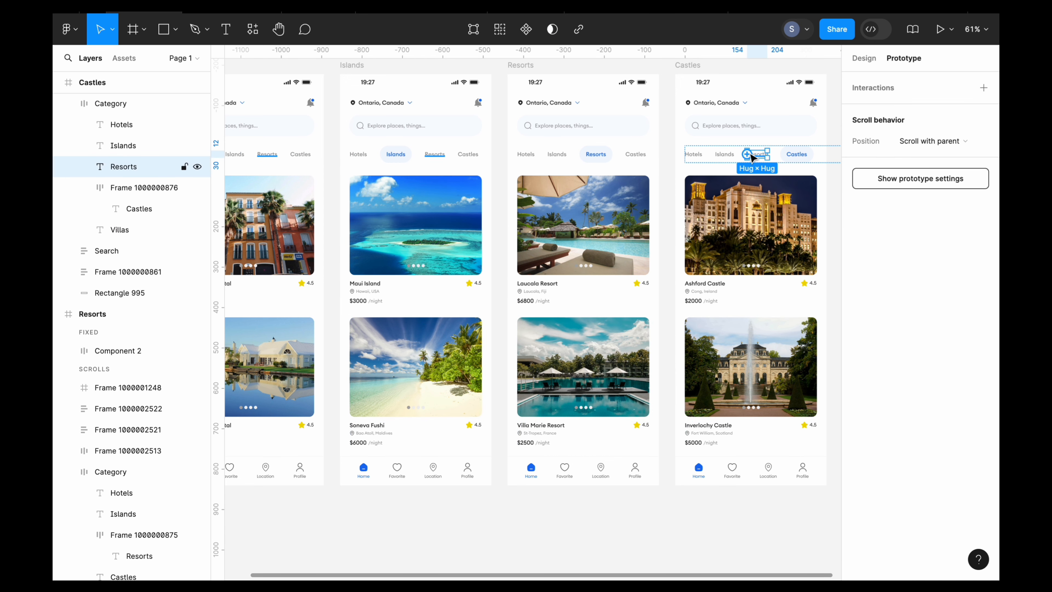
pyautogui.moveTo(756, 151); pyautogui.dragTo(662, 219)
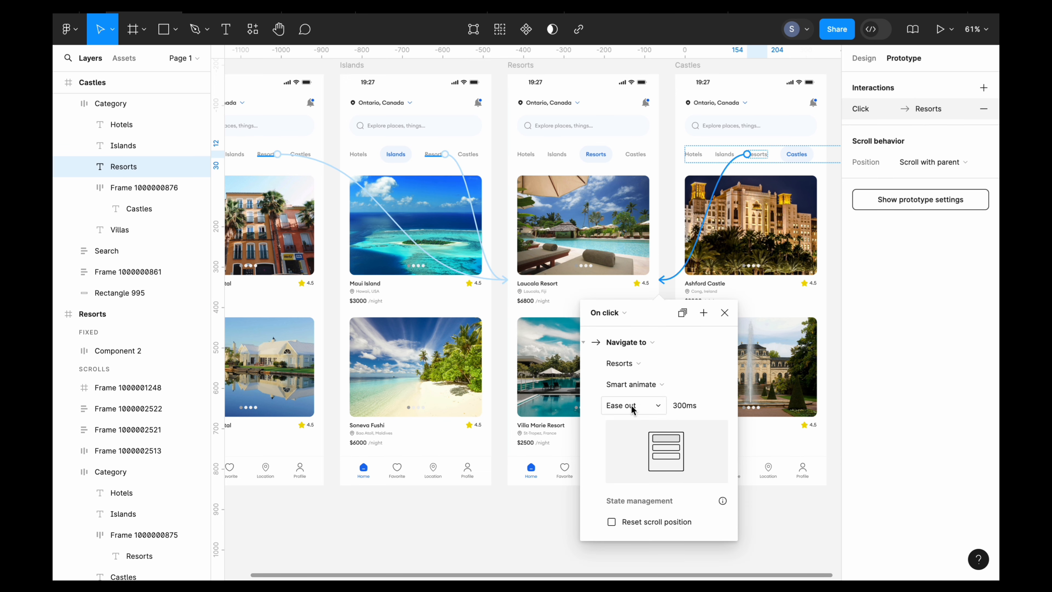
pyautogui.click(521, 543)
# - Present the prototype starting from the Hotels frame
pyautogui.click(802, 157)
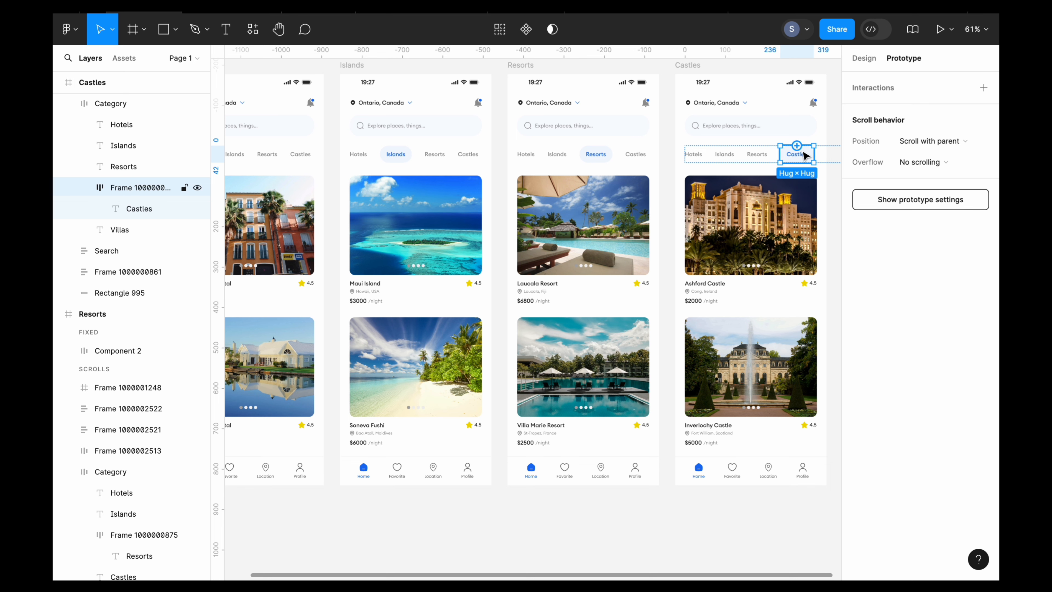
pyautogui.click(689, 66)
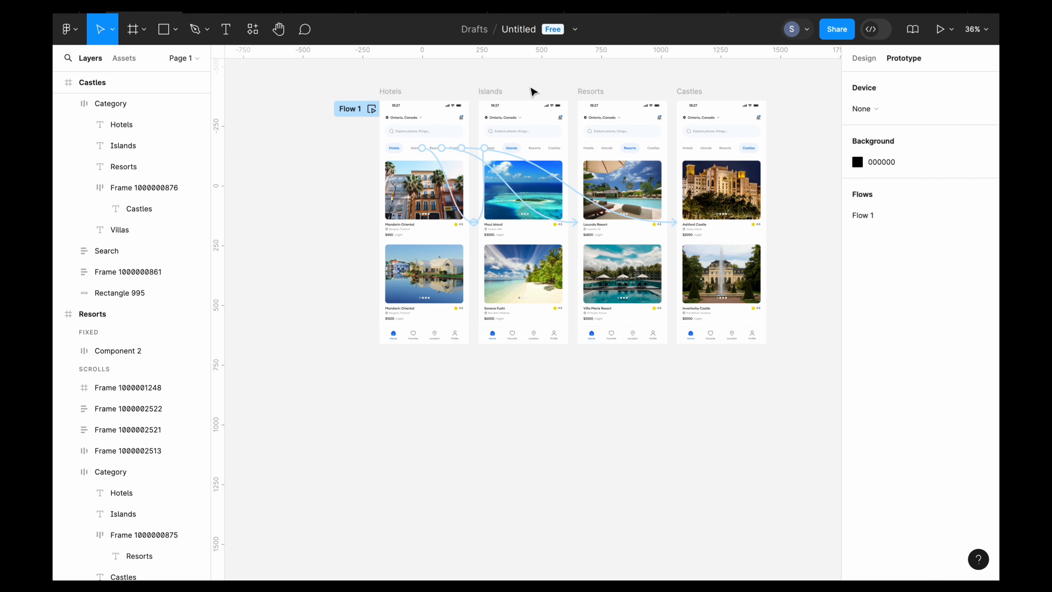
pyautogui.scroll(4, 533, 92)
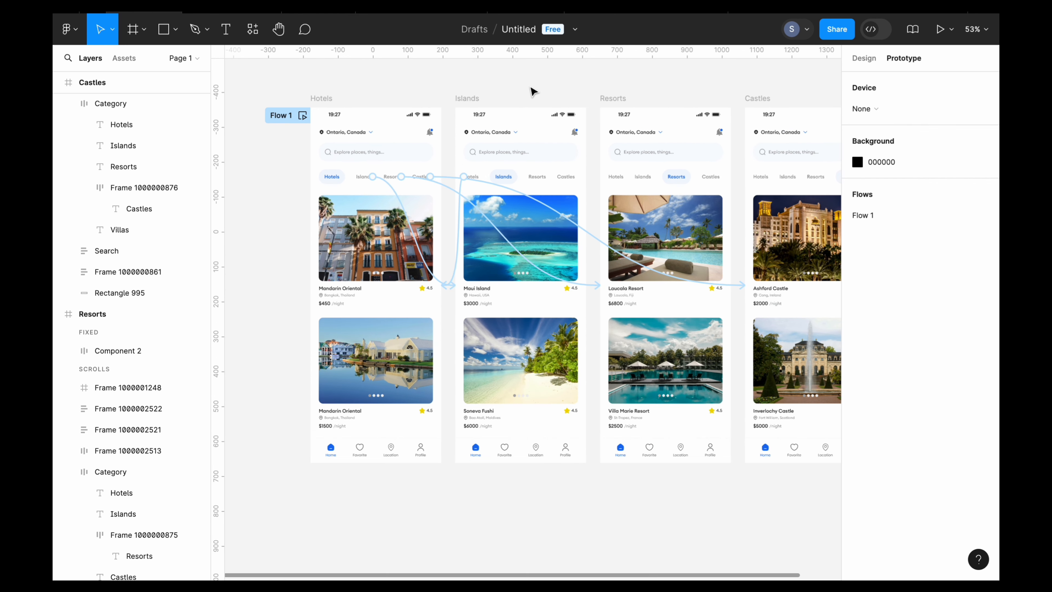
pyautogui.scroll(-4, 515, 92)
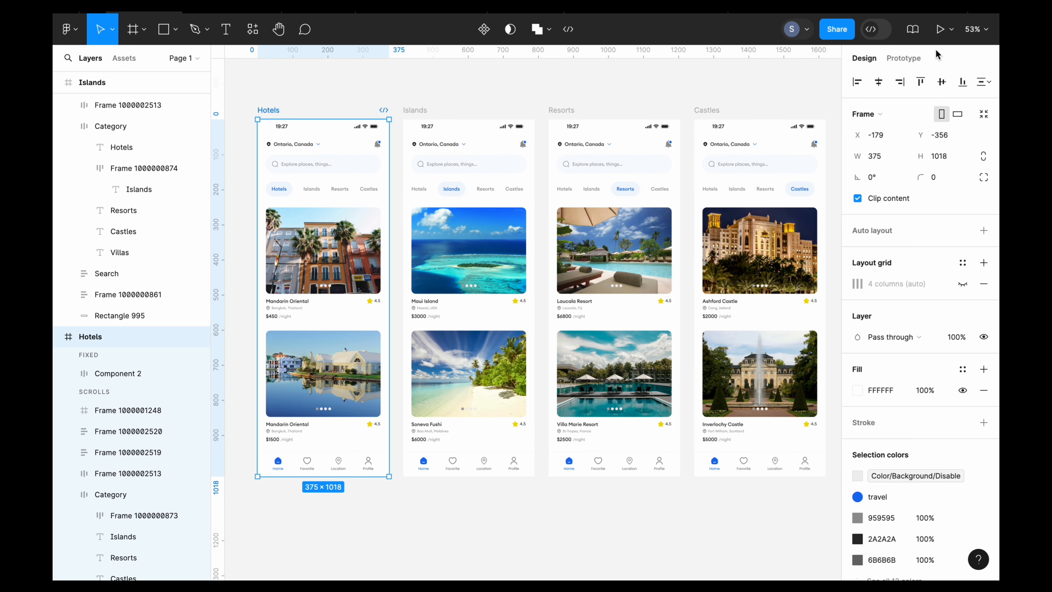
pyautogui.click(939, 30)
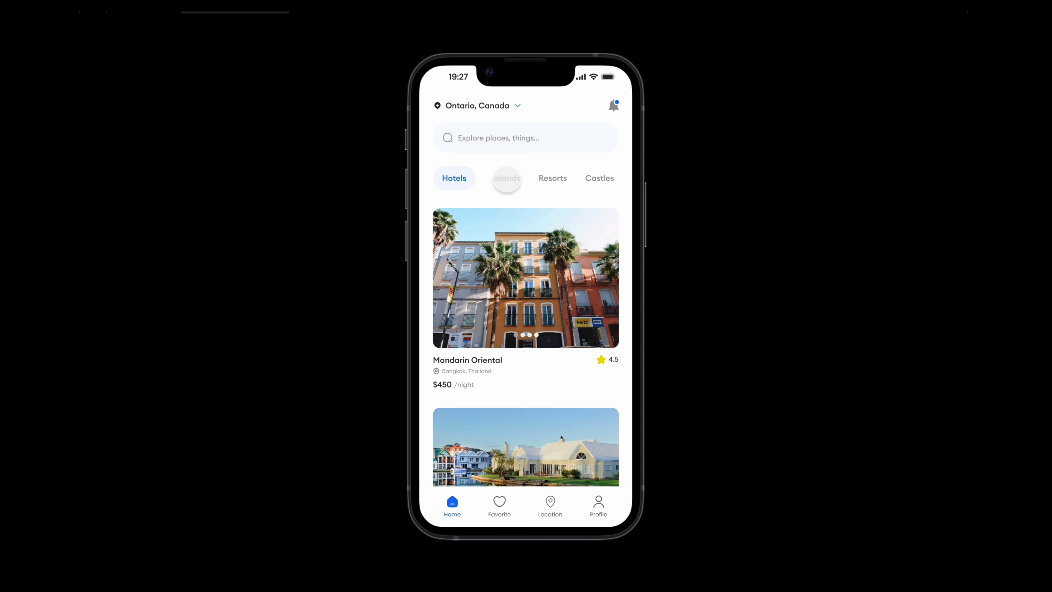
# - Test the category navigation in the prototype preview by switching repeatedly between Hotels, Islands, Resorts and Castles
pyautogui.click(506, 179)
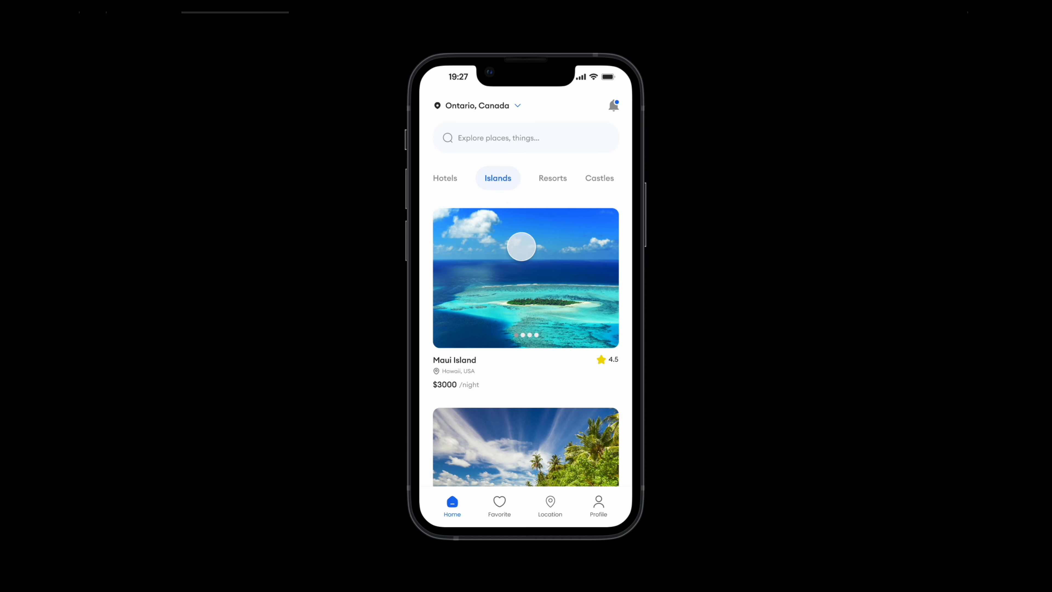
pyautogui.click(554, 179)
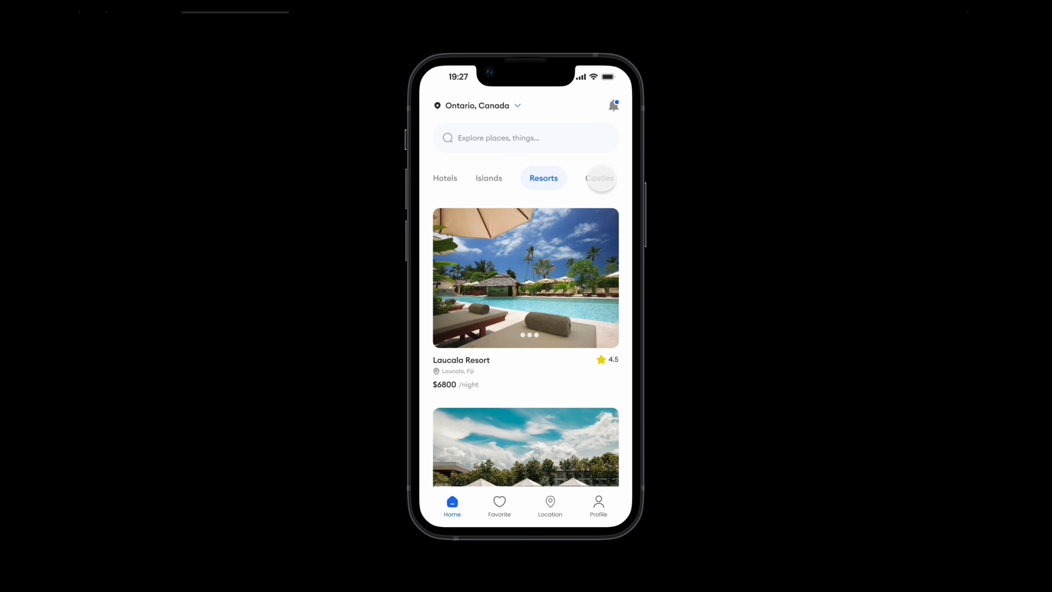
pyautogui.click(603, 178)
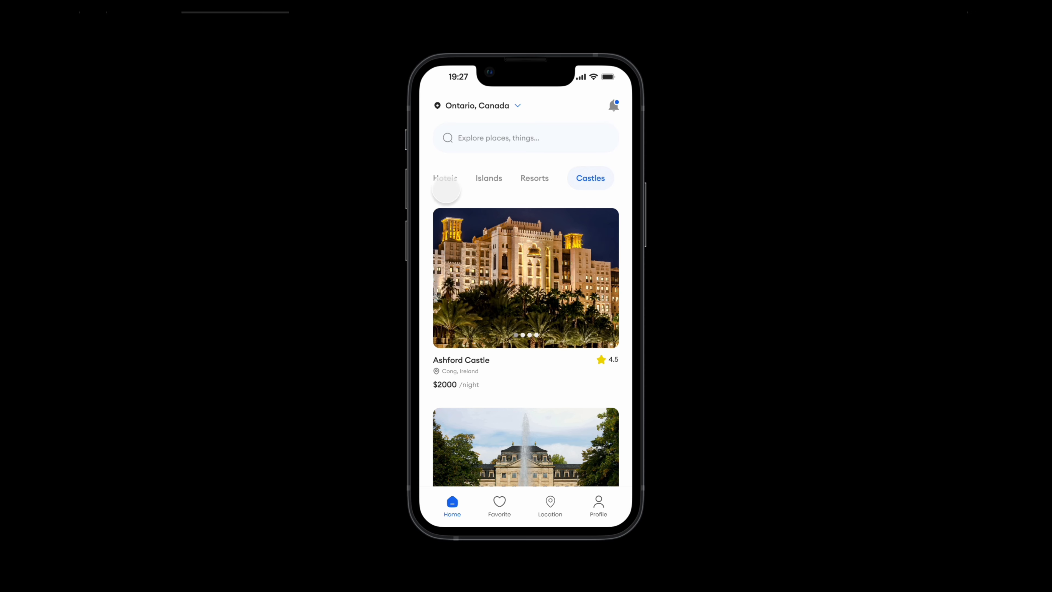
pyautogui.click(451, 182)
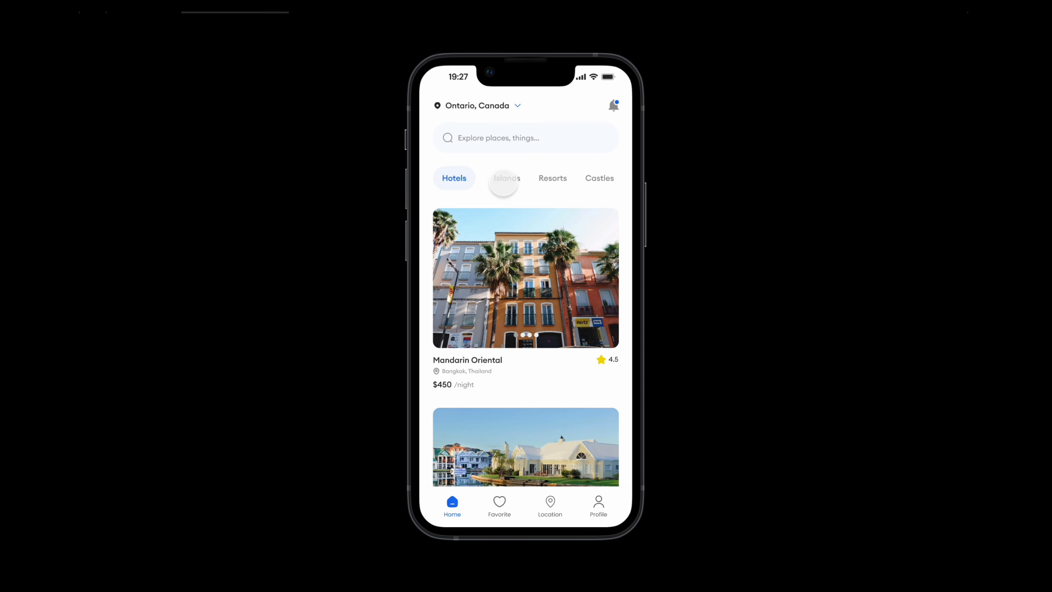
pyautogui.click(552, 178)
pyautogui.click(594, 178)
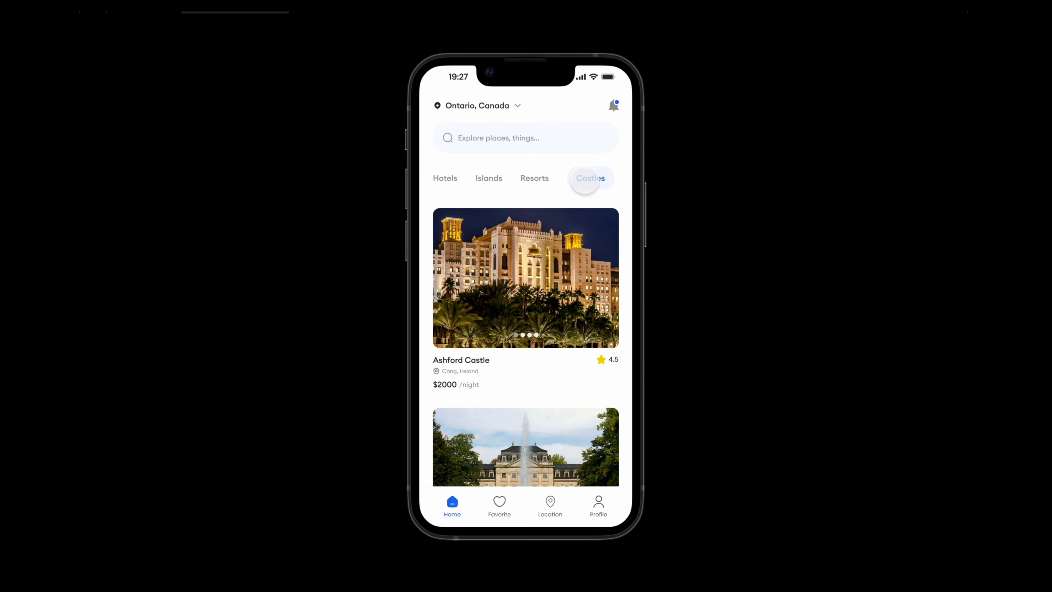
pyautogui.click(523, 179)
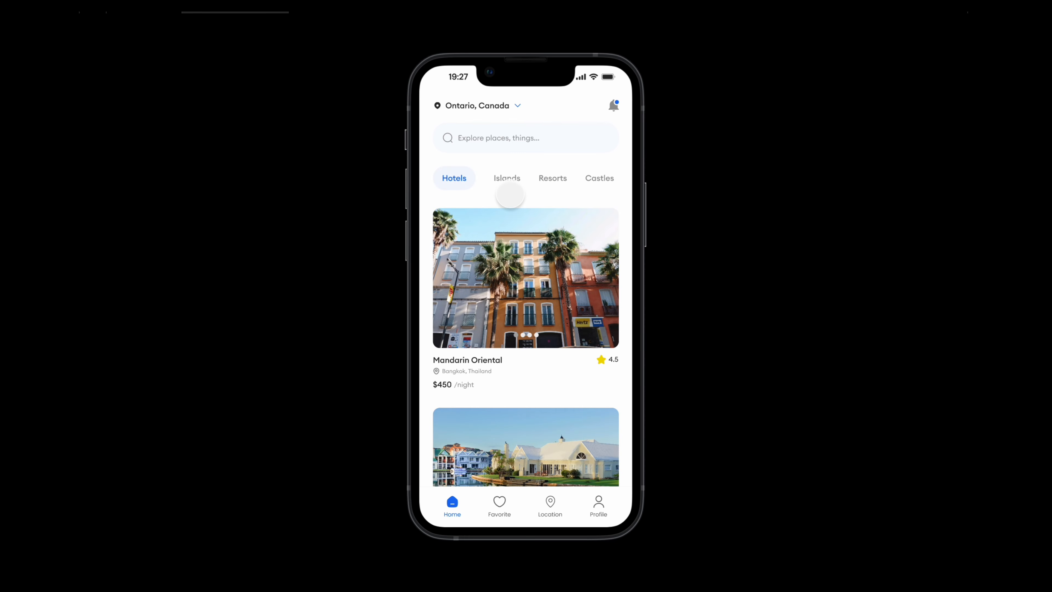
pyautogui.click(506, 179)
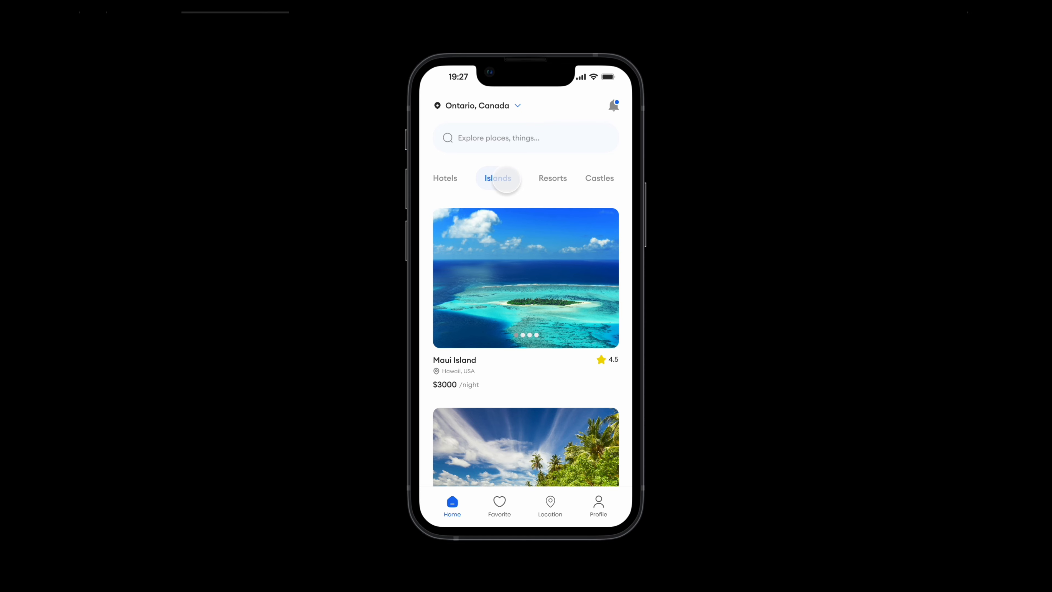
pyautogui.click(551, 178)
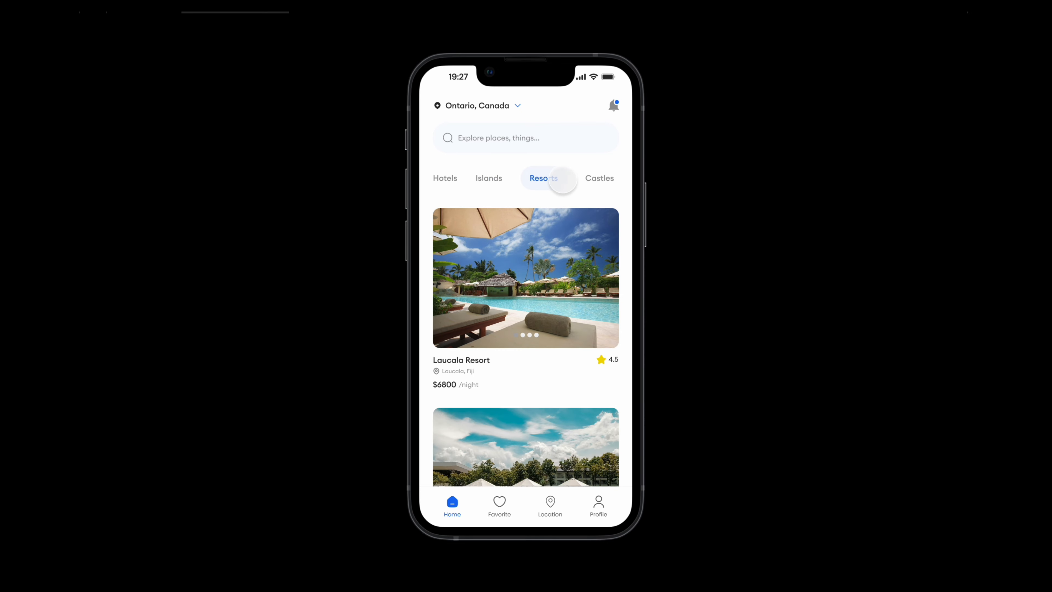